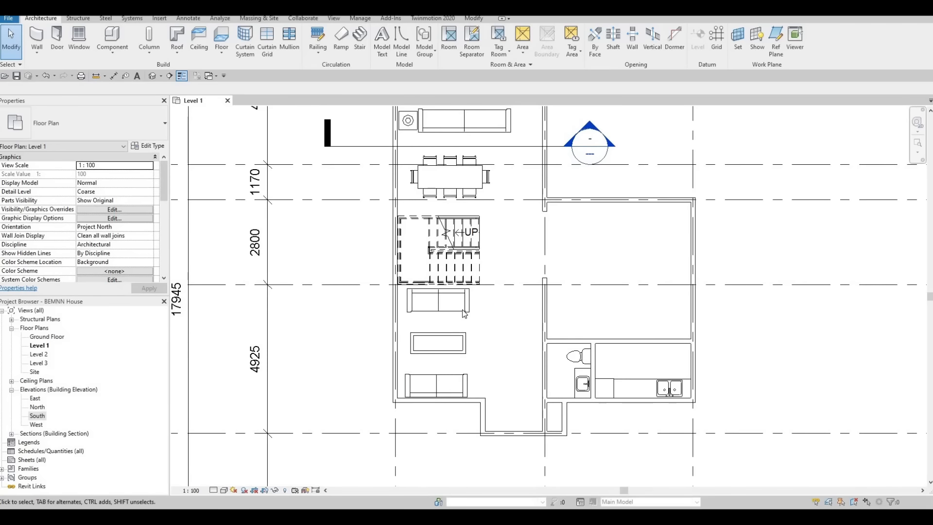
middle_drag(442, 313, 425, 362)
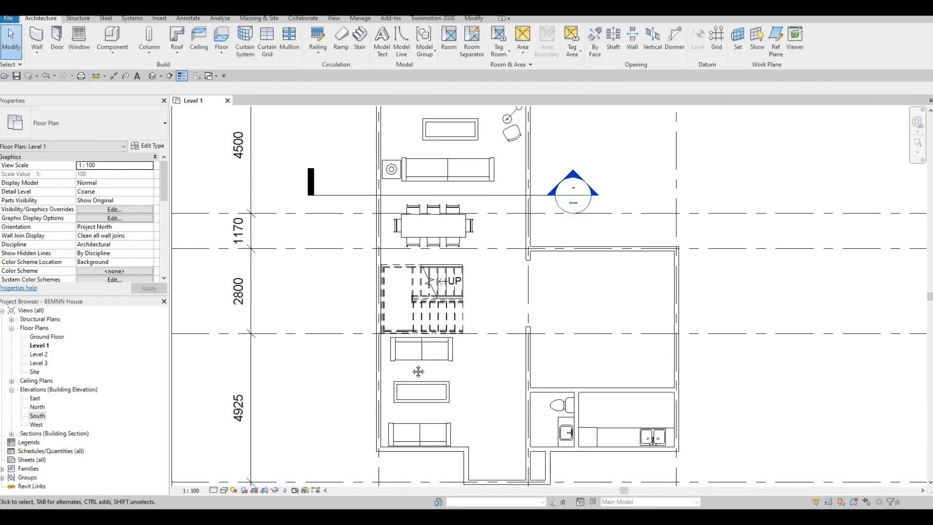
middle_drag(414, 296, 395, 381)
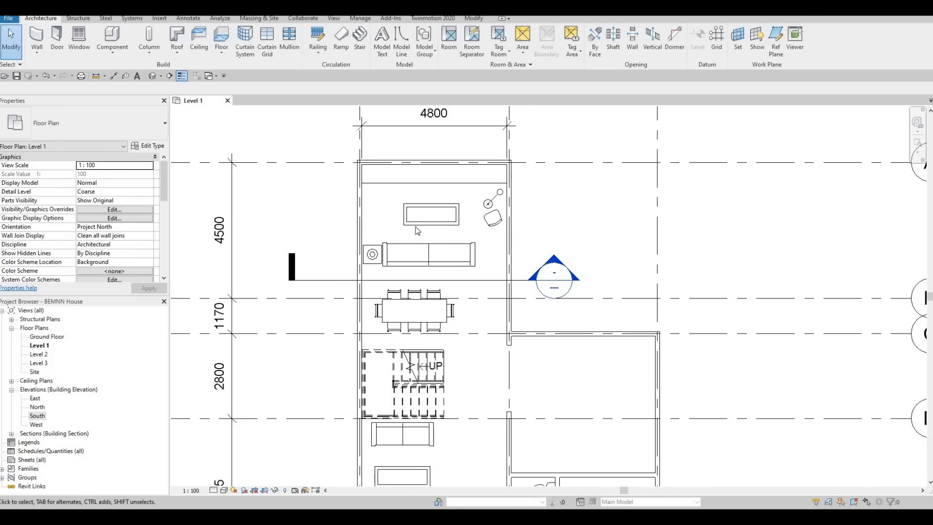
scroll(456, 412, down, 3)
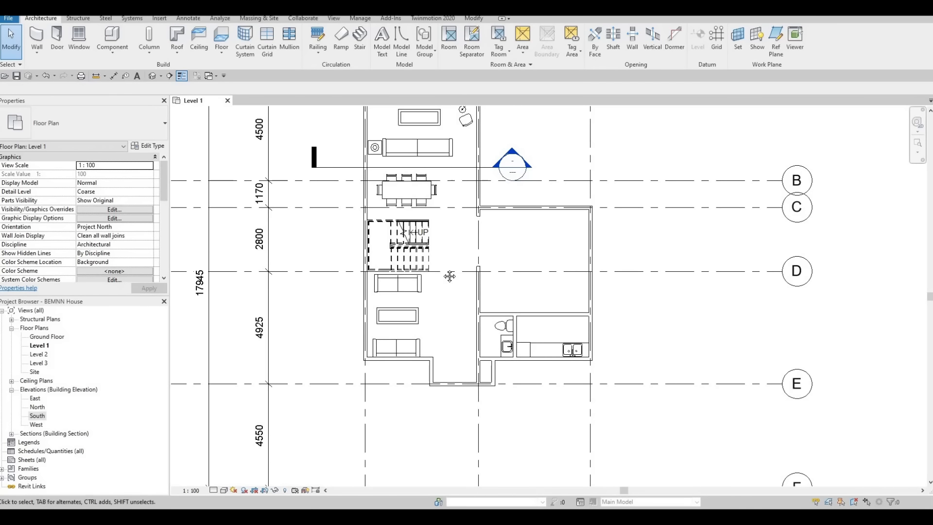
ctrl+scroll(413, 261, up, 2)
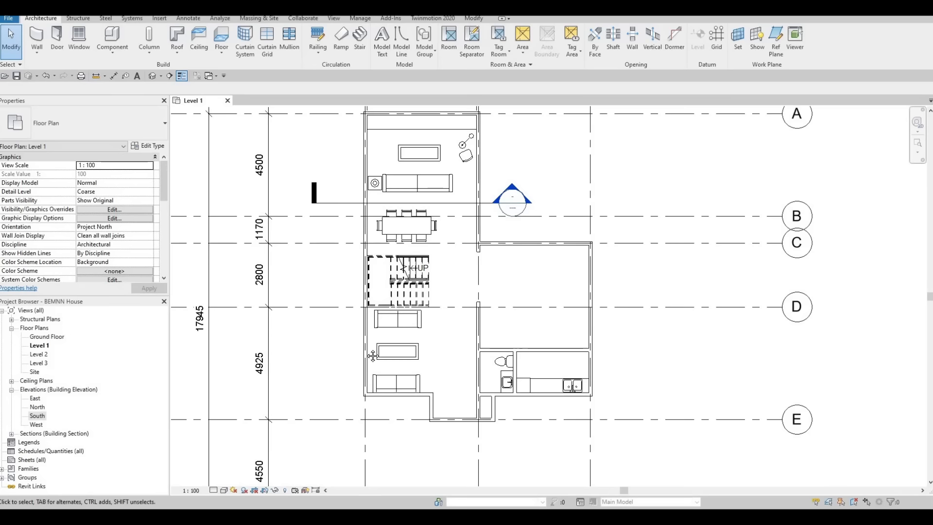
scroll(389, 292, down, 2)
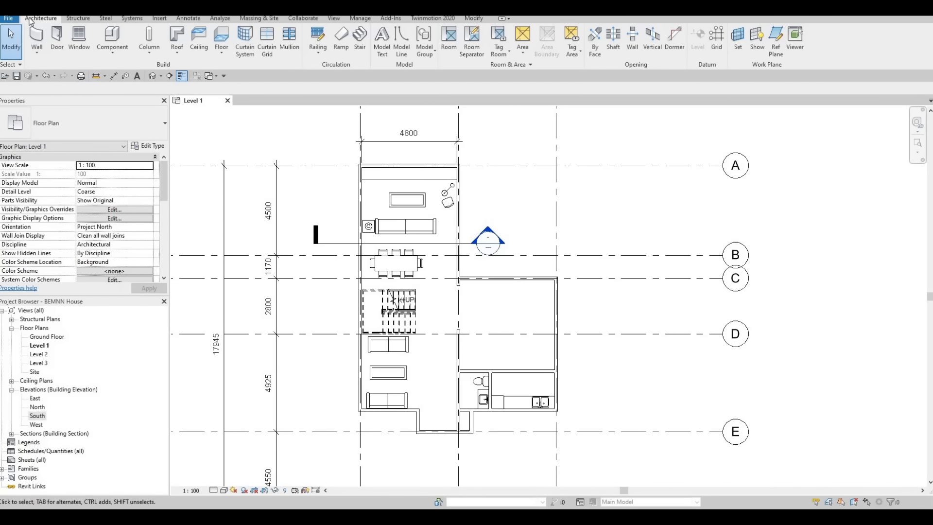
Start a floor on Level 1 and duplicate the Generic Floor - 400mm type as FLOOR 1.
click(221, 35)
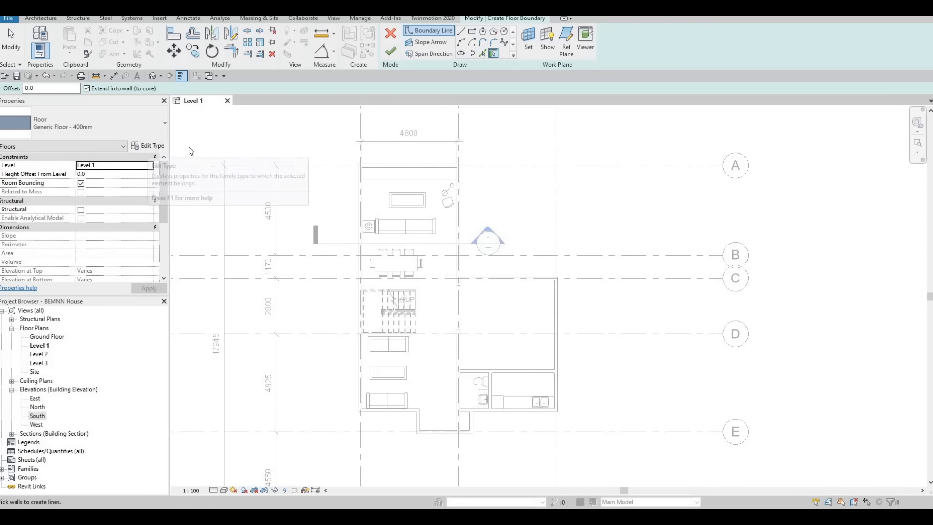
click(149, 146)
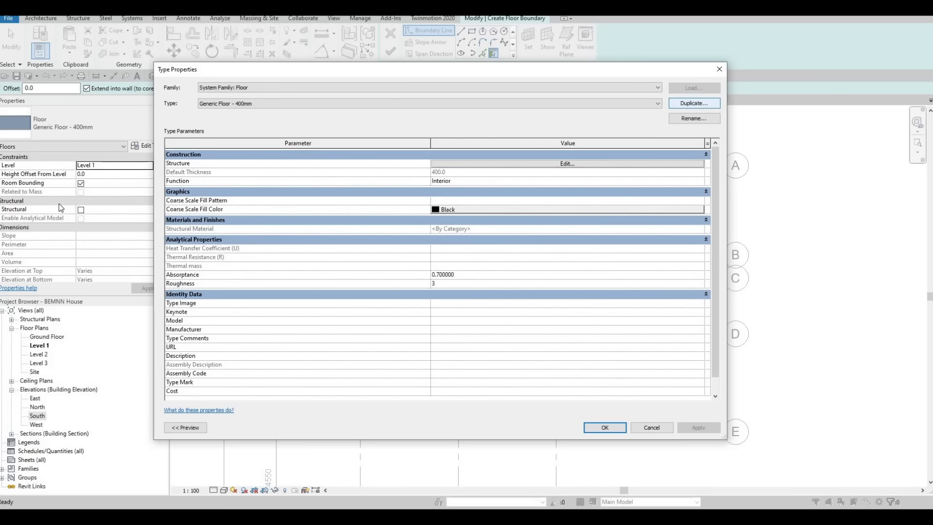
click(694, 103)
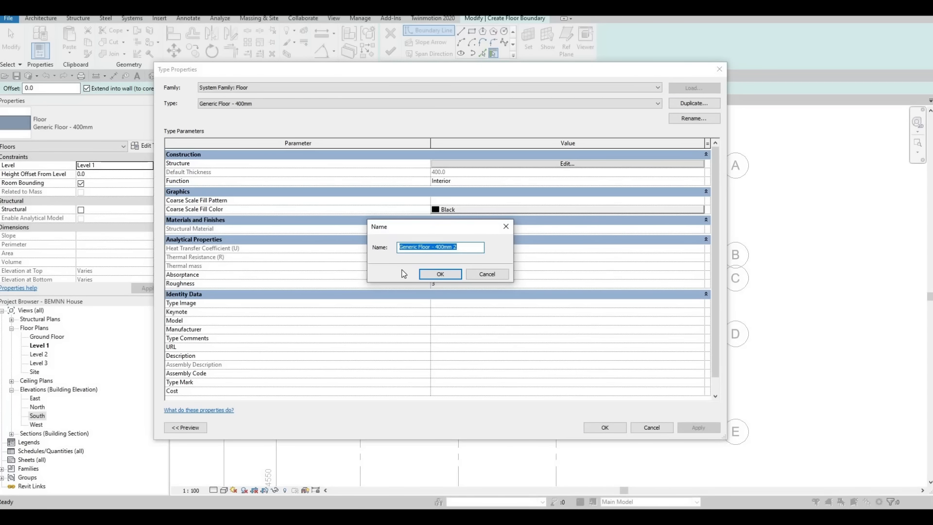
text(FLOOR 1)
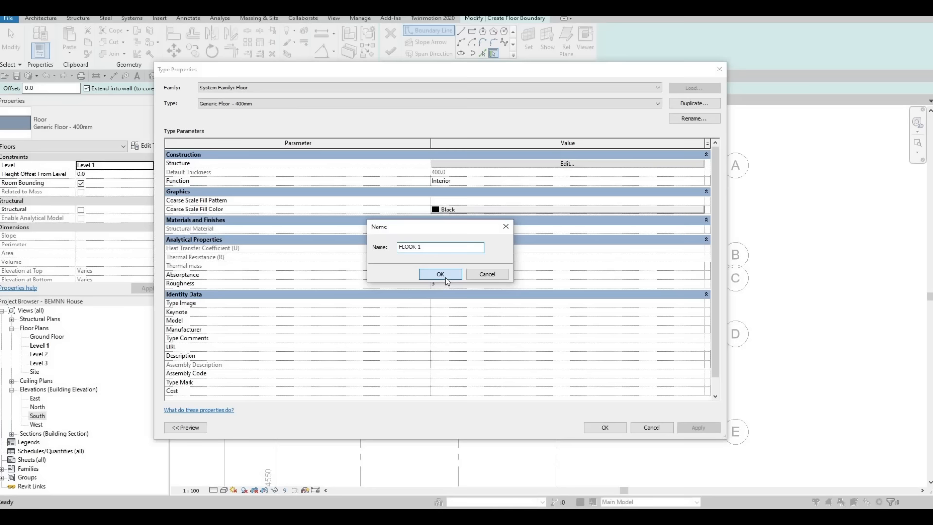
click(440, 274)
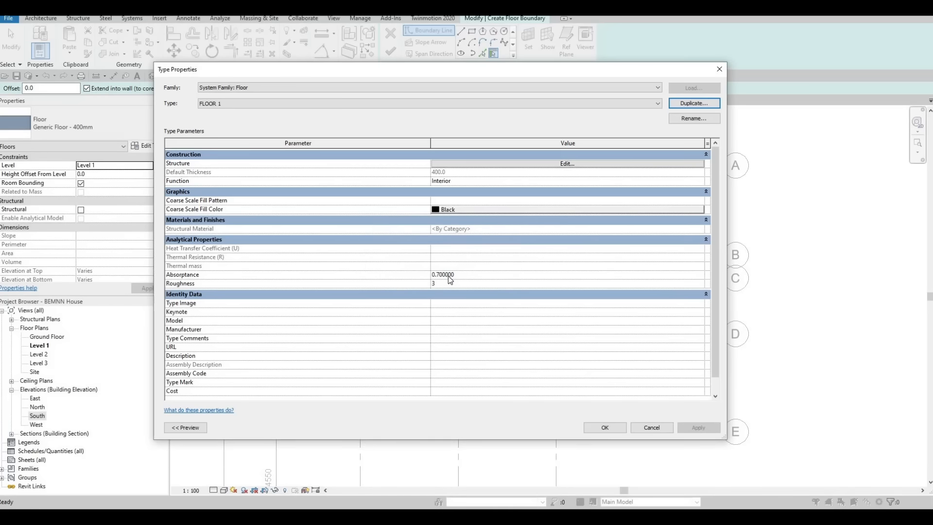
Open the FLOOR 1 layer assembly and set the structure layer's thickness to 200 mm.
click(568, 164)
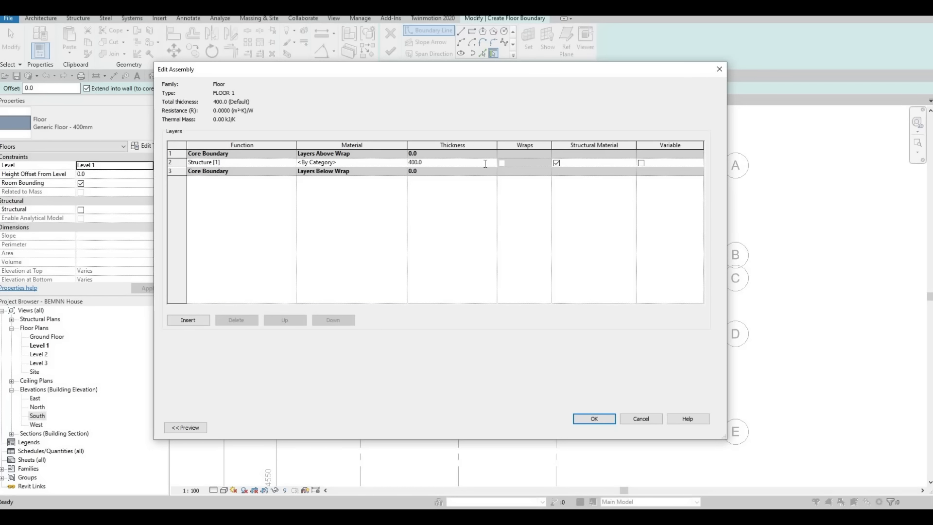
click(485, 163)
double_click(484, 163)
text(200)
Browse materials for the structure layer and open the Stone category of the AEC Materials library.
click(354, 161)
click(402, 162)
scroll(267, 152, down, 5)
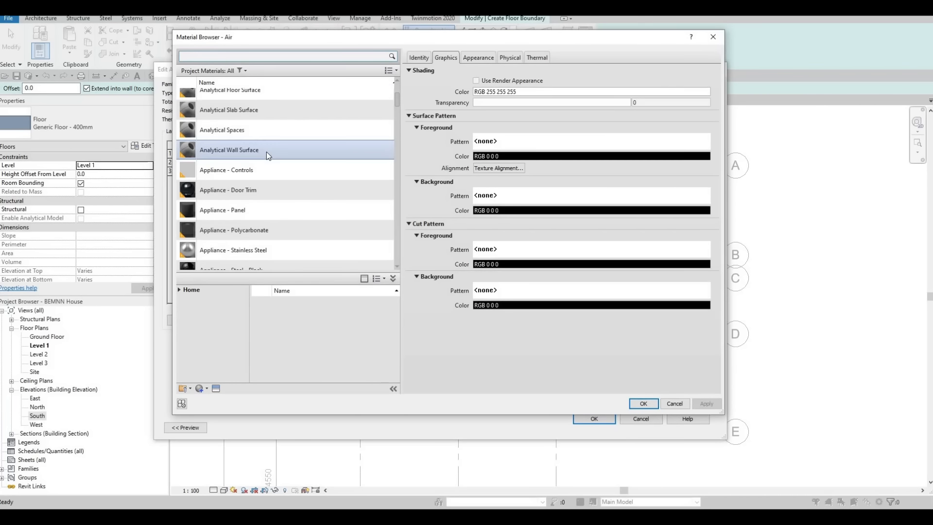
scroll(266, 152, down, 10)
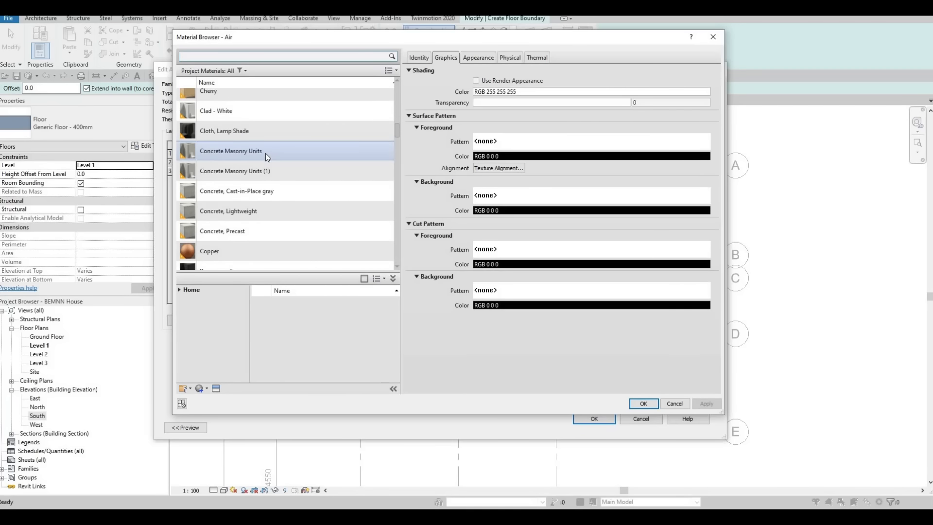
scroll(266, 155, down, 15)
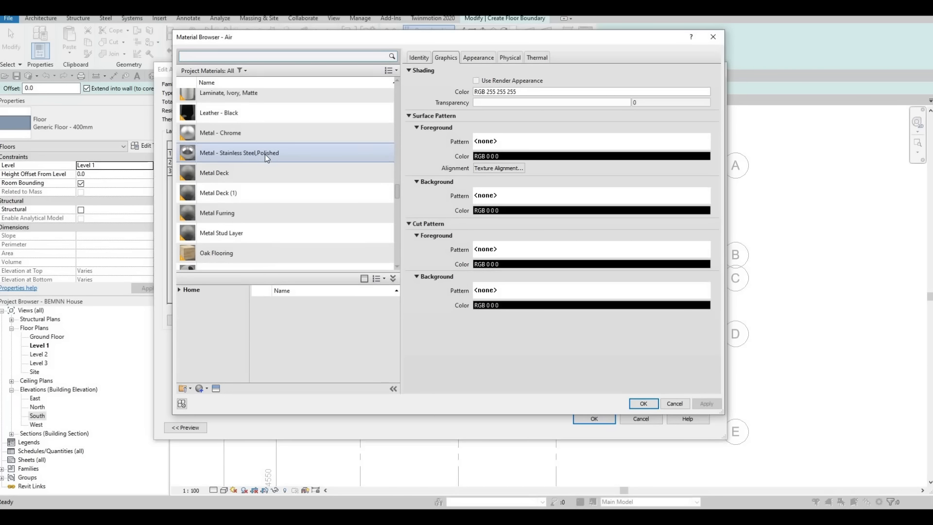
scroll(253, 174, down, 5)
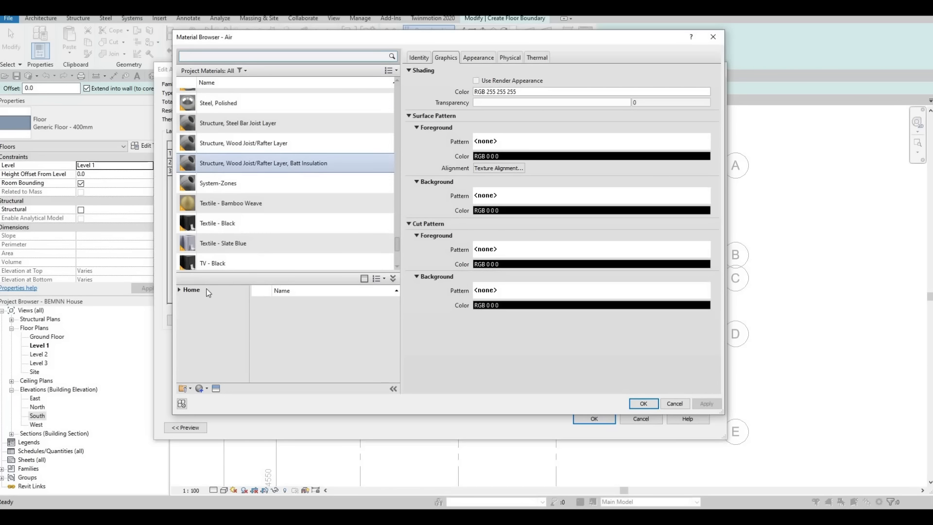
click(179, 291)
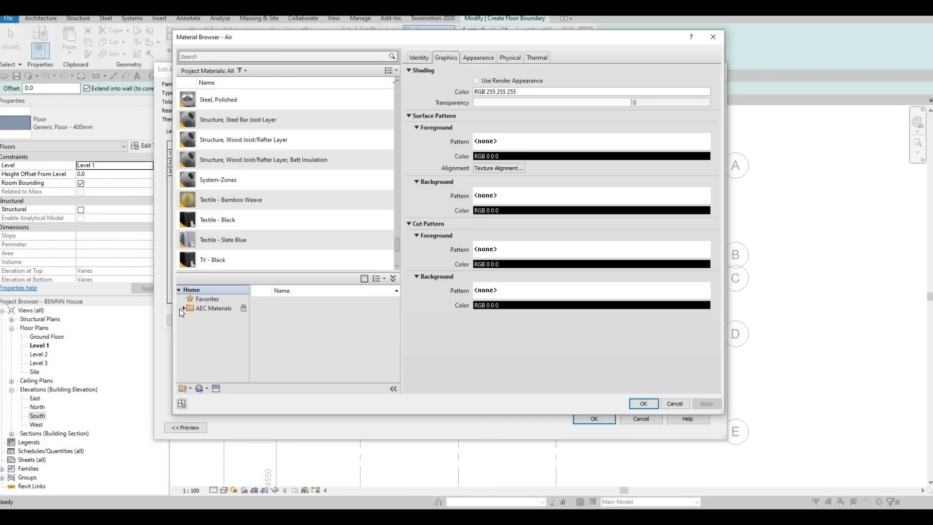
click(180, 308)
click(183, 309)
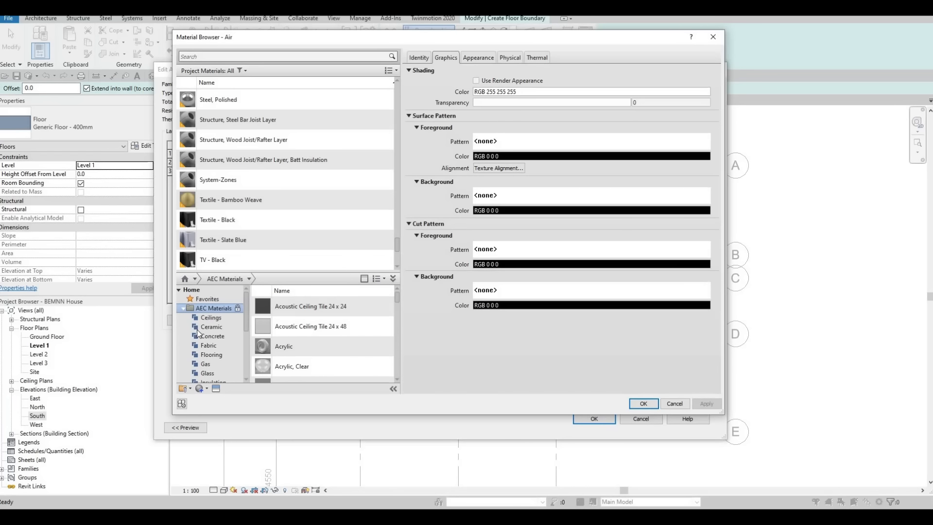
scroll(210, 327, down, 3)
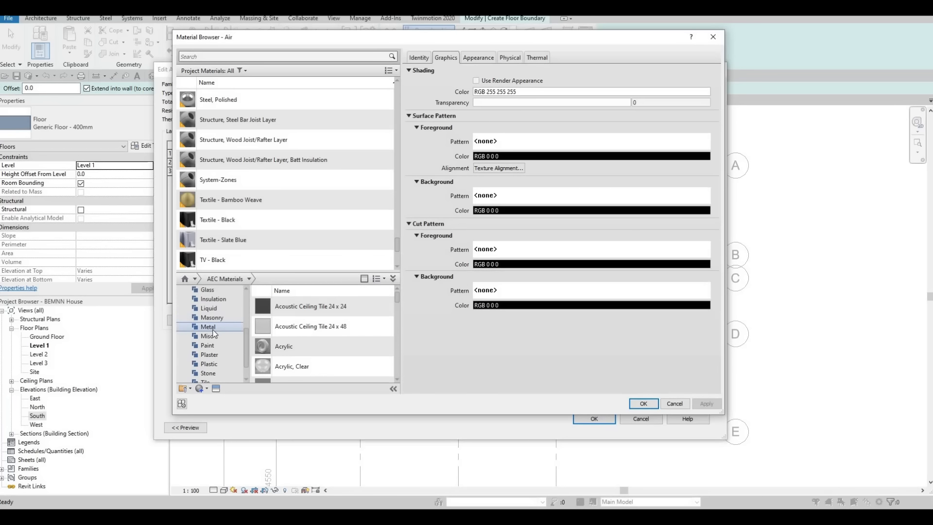
click(209, 373)
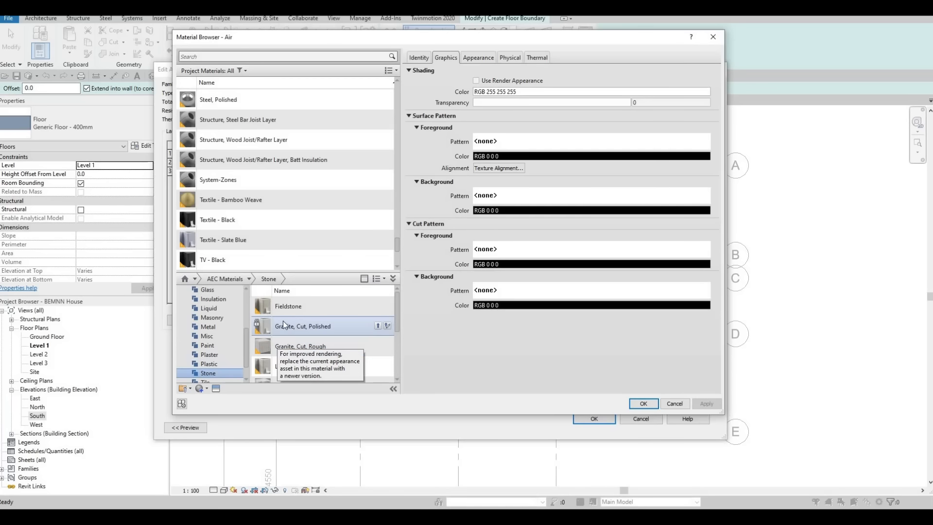
Assign Granite, Cut, Polished to the structure layer and accept the FLOOR 1 type settings.
mouse_move(383, 329)
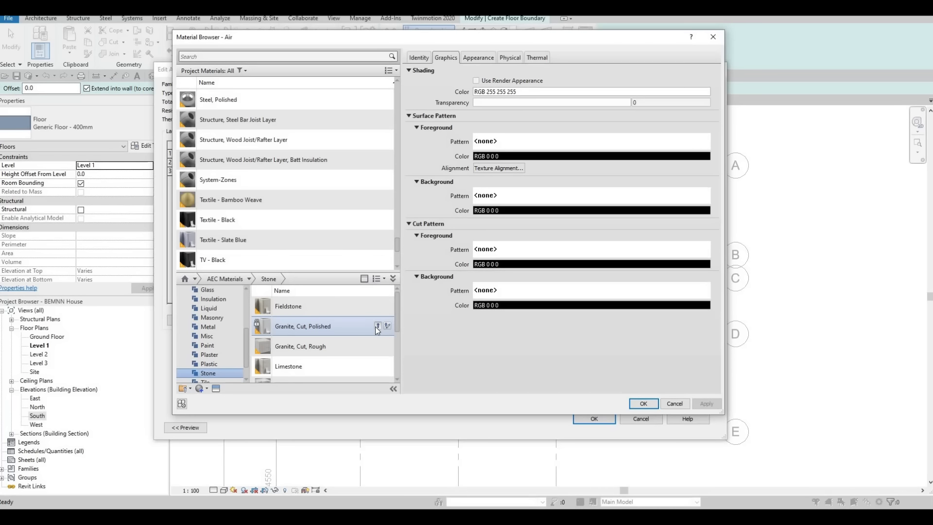
click(375, 326)
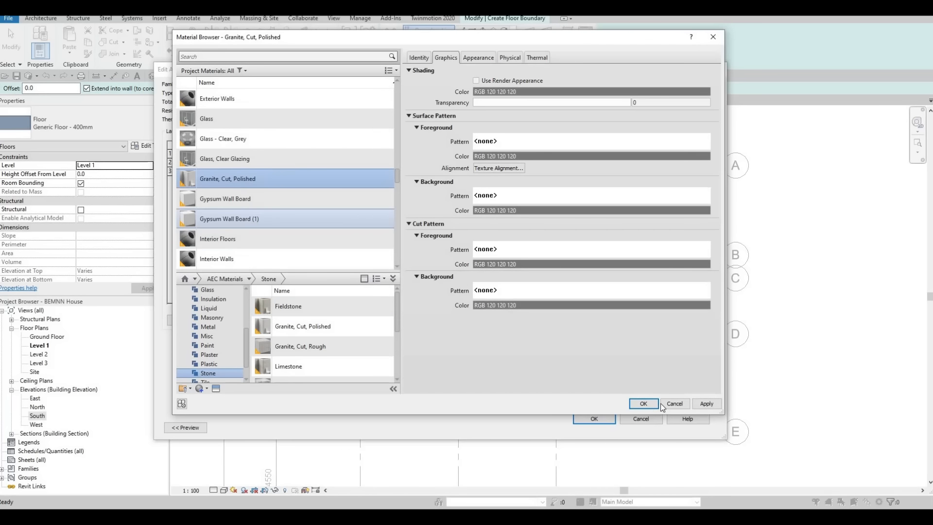
click(707, 403)
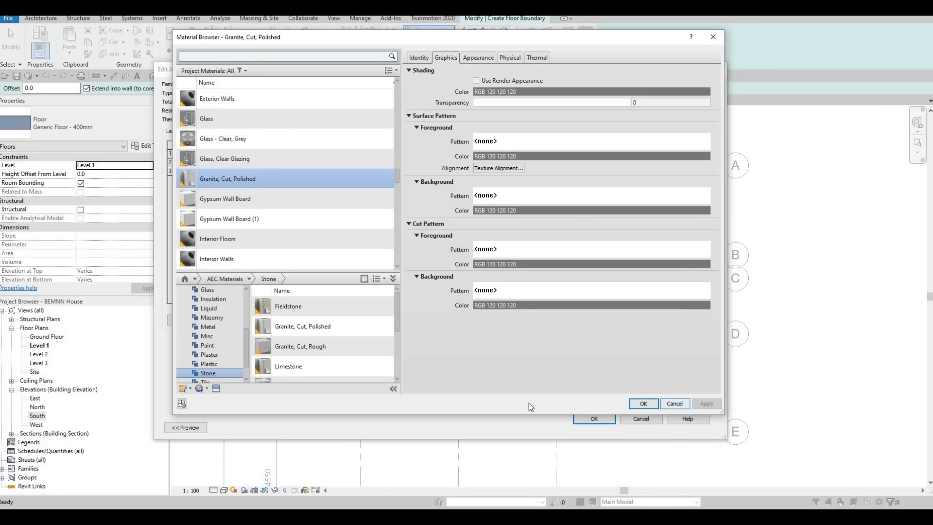
click(670, 405)
click(605, 422)
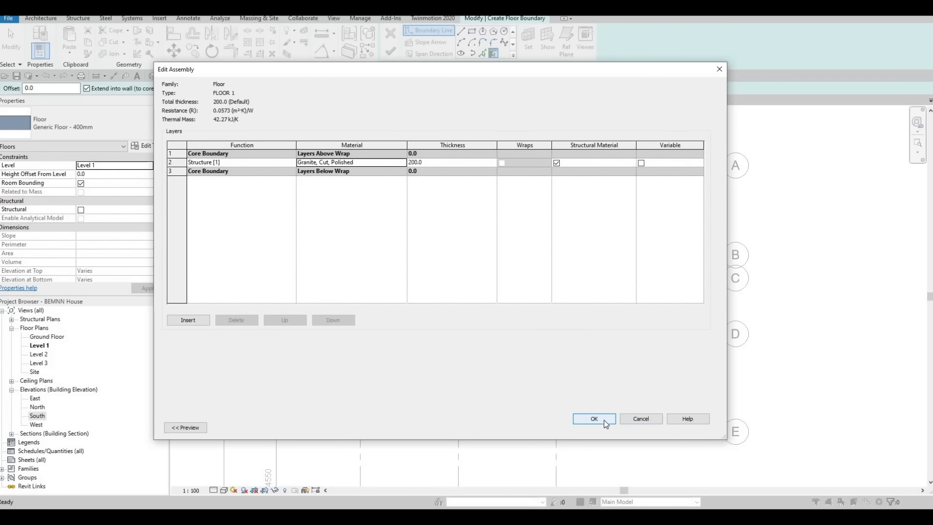
click(605, 428)
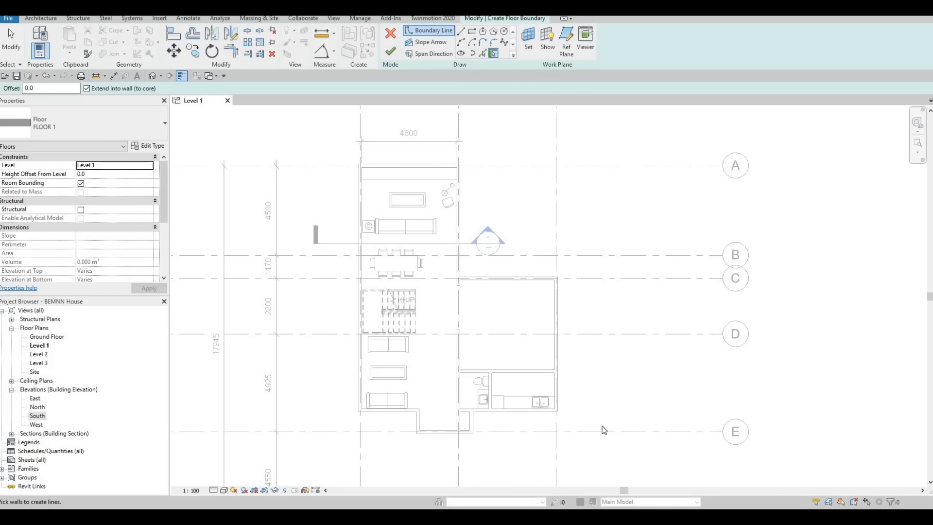
Using Pick Lines, create floor boundary lines along the inner faces of the living area's upper, left and right walls.
click(483, 53)
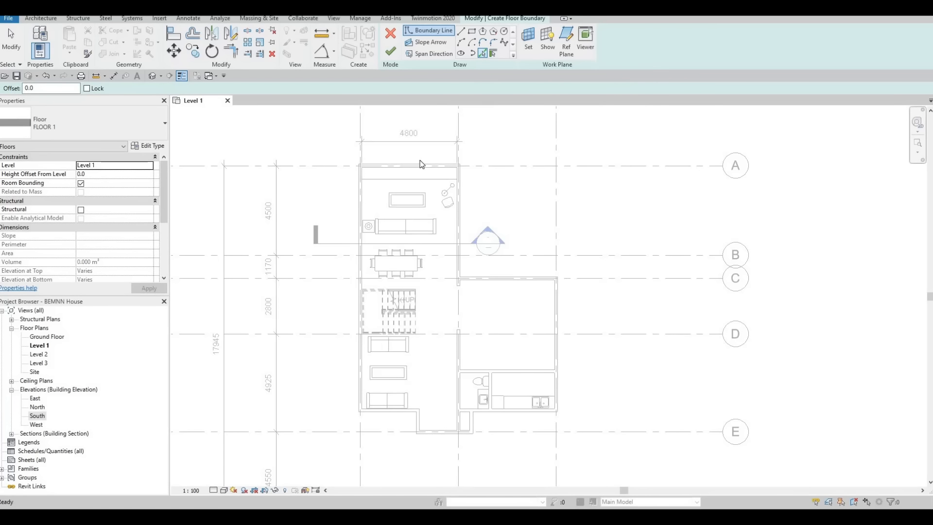
scroll(366, 170, up, 5)
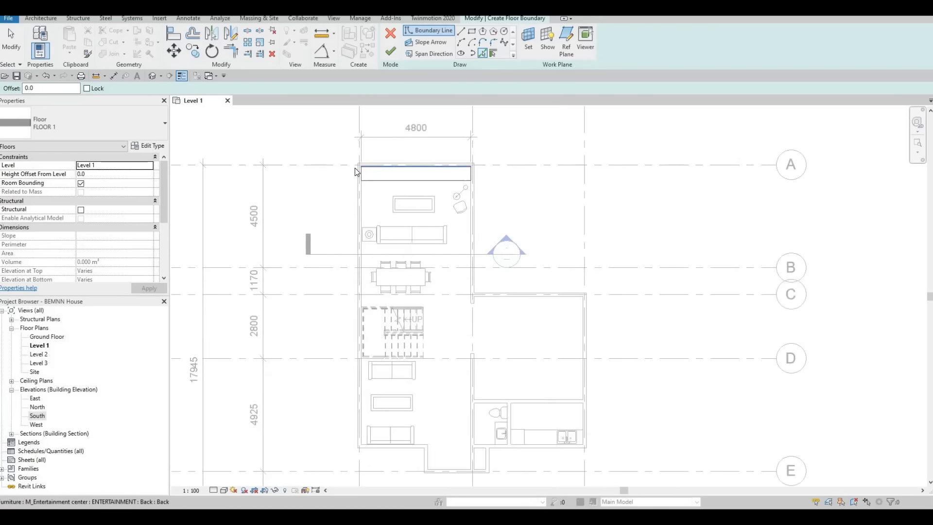
click(392, 168)
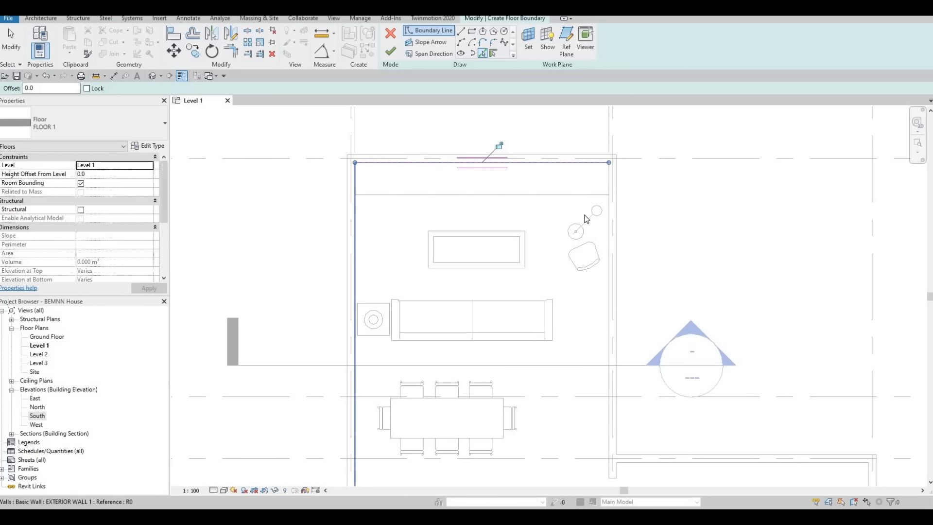
click(609, 248)
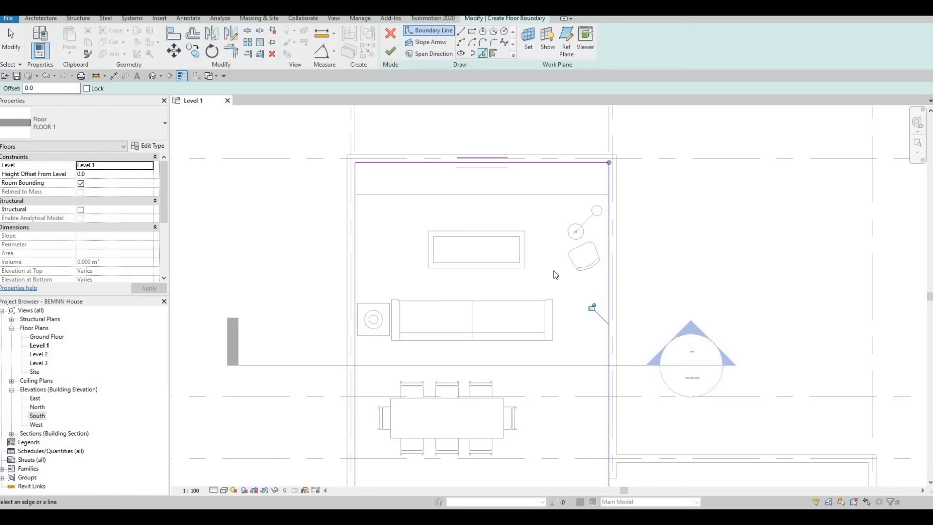
scroll(553, 271, down, 3)
click(444, 180)
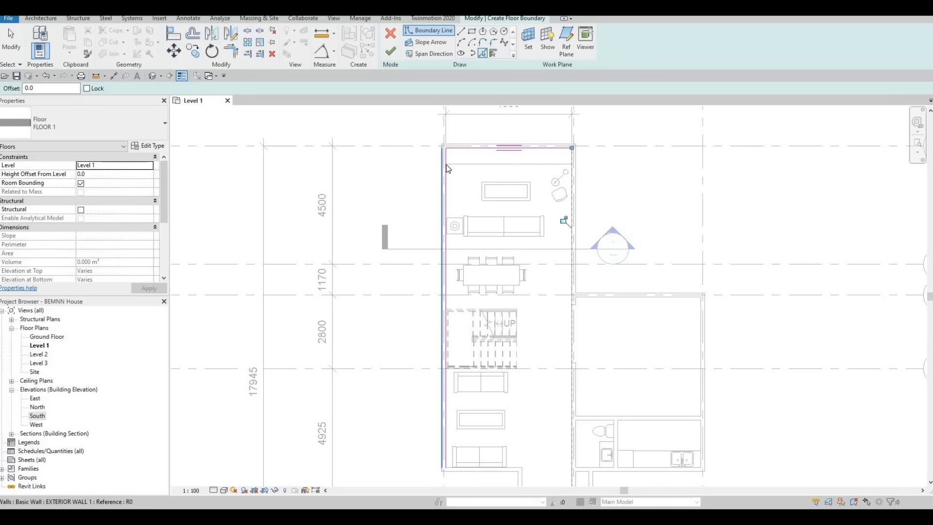
scroll(440, 150, up, 5)
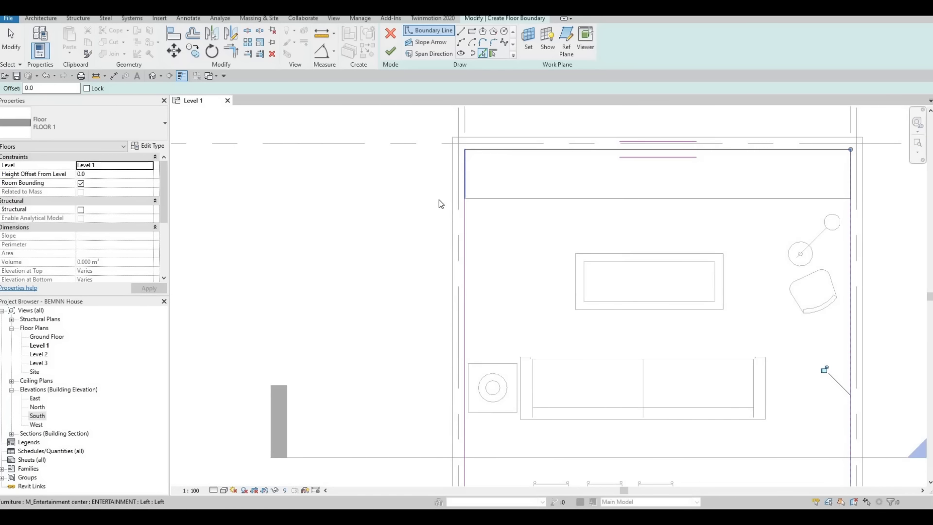
Using Pick Lines, add floor boundary lines along the inner faces of the right wing's upper and right exterior walls.
scroll(462, 196, down, 3)
middle_drag(626, 358, 549, 272)
scroll(549, 272, down, 3)
middle_drag(652, 317, 590, 242)
scroll(590, 243, up, 4)
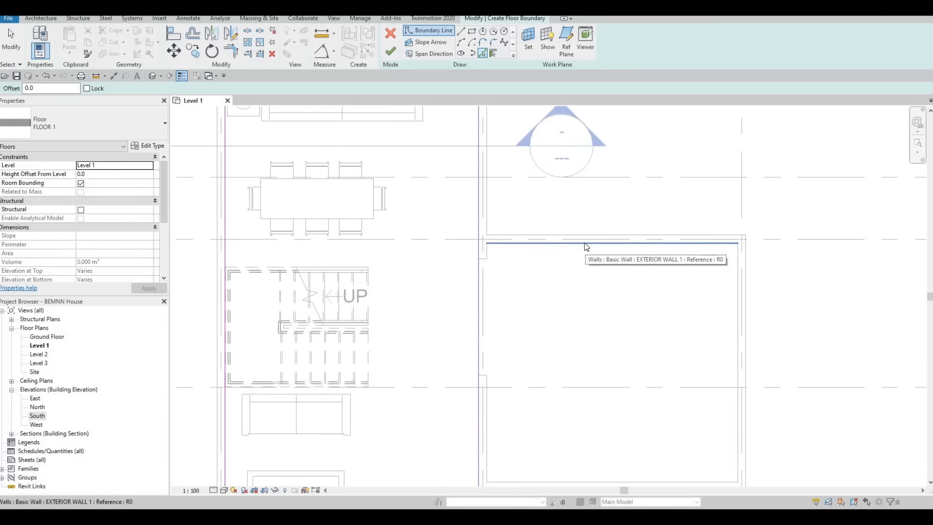
click(587, 247)
middle_drag(464, 267, 465, 243)
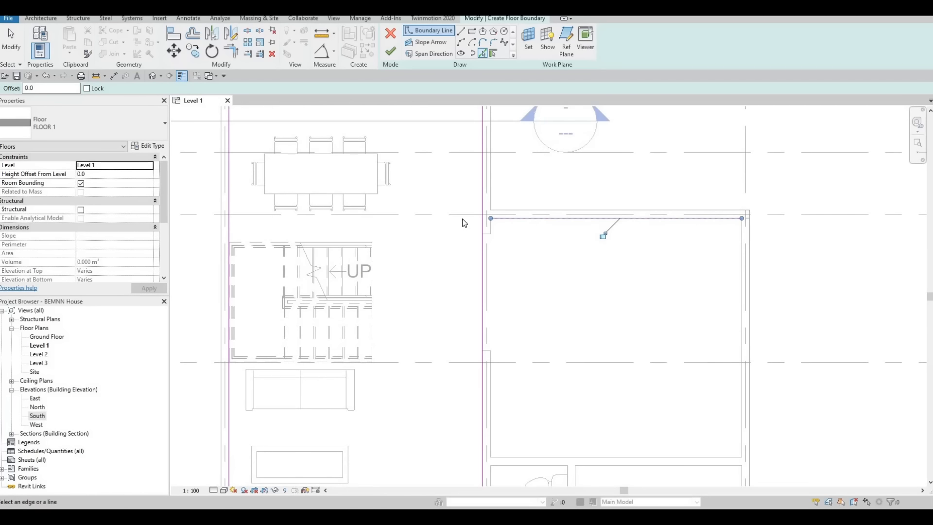
scroll(498, 200, up, 4)
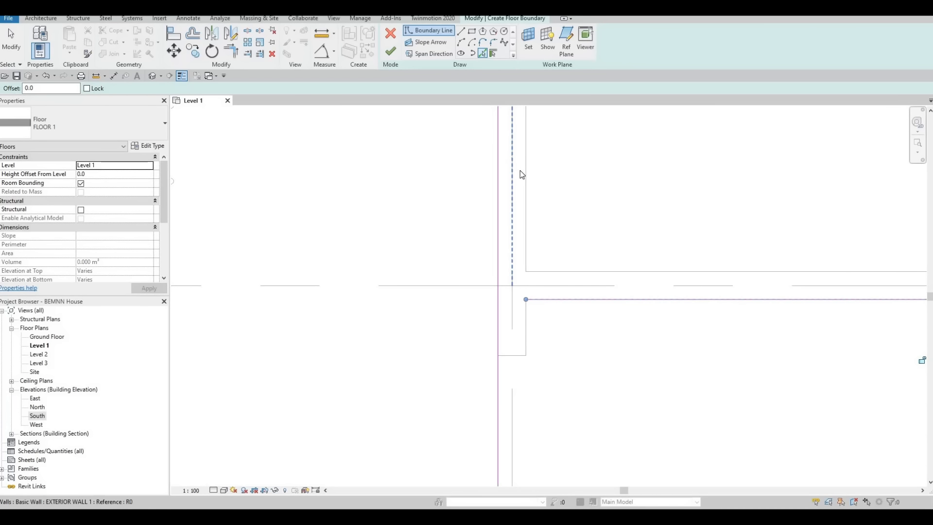
scroll(483, 235, down, 4)
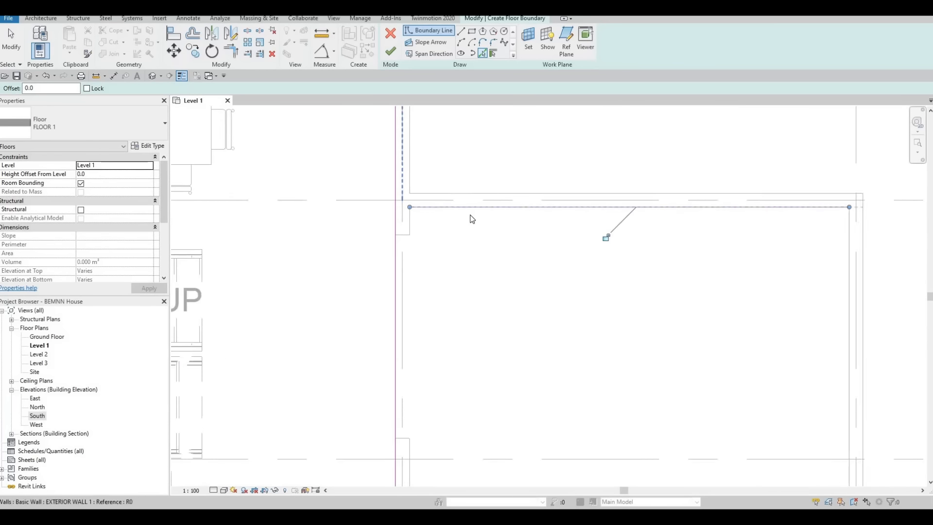
scroll(471, 219, down, 2)
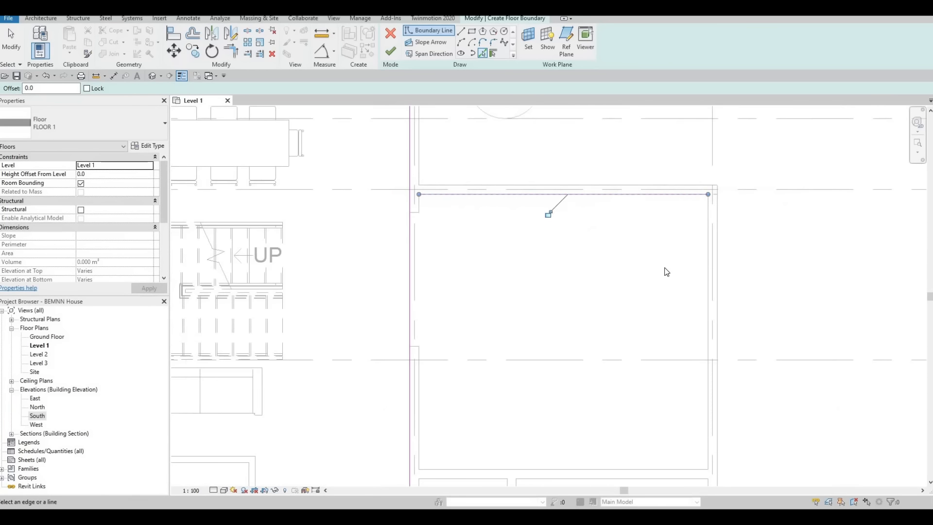
click(708, 257)
middle_drag(641, 292, 648, 149)
Add boundary lines along the inner faces of the house's lower exterior walls, including the three sides of the projecting bay.
scroll(606, 340, down, 1)
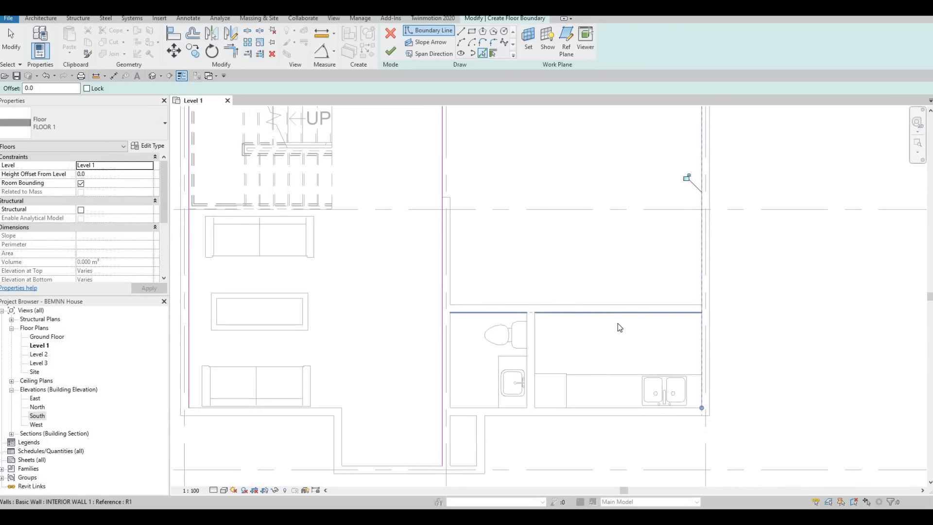
middle_drag(606, 411, 619, 322)
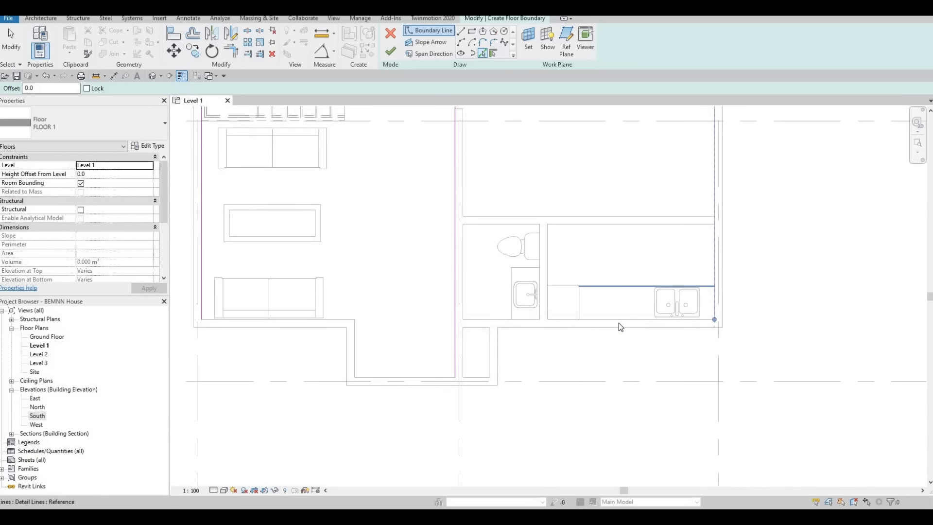
click(506, 351)
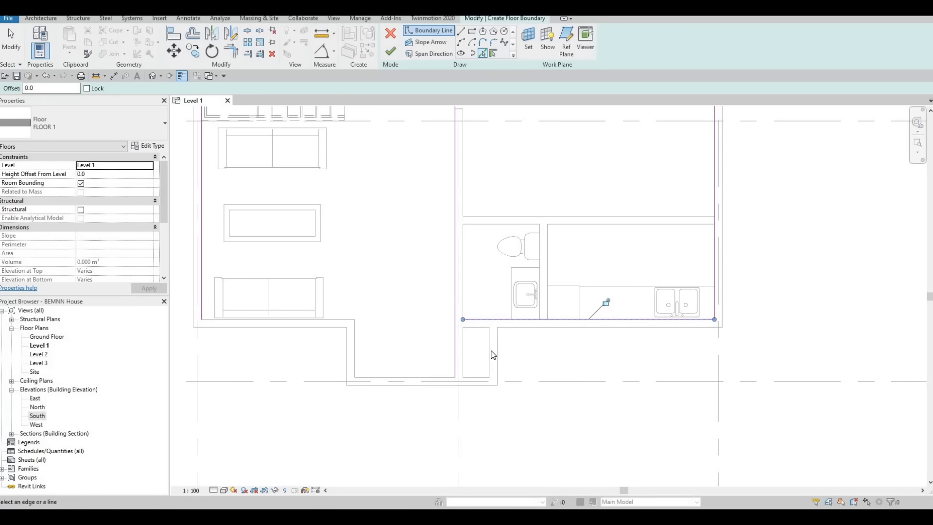
click(410, 380)
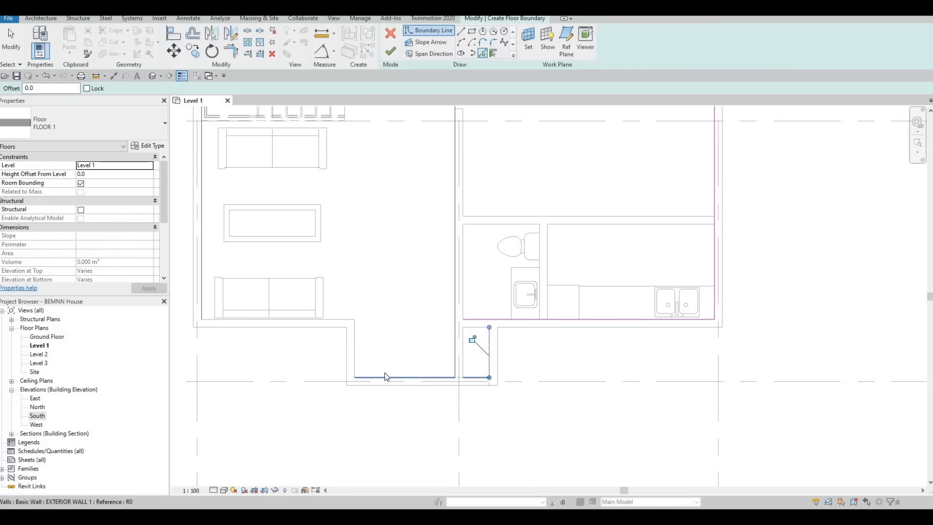
click(346, 322)
click(291, 305)
middle_drag(361, 441, 405, 462)
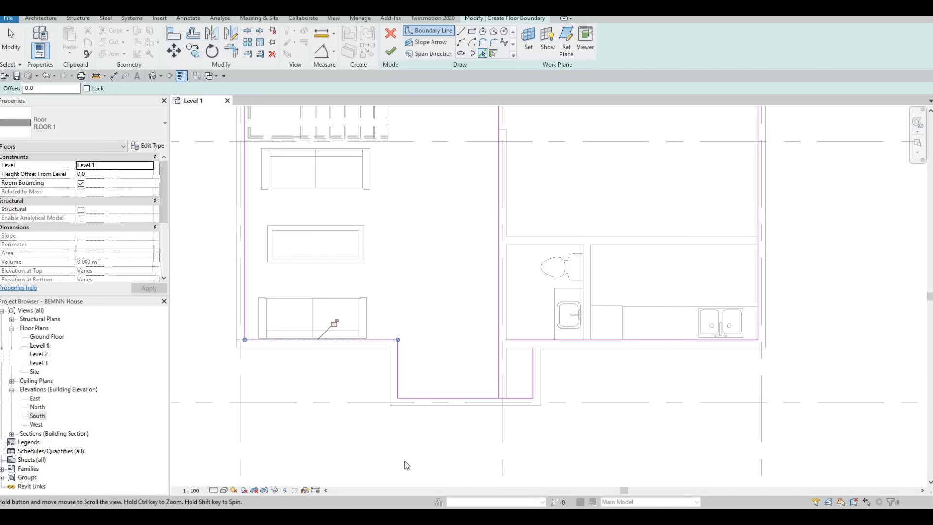
Trim the living area's right boundary line and the right wing's upper boundary line to a corner near grid C.
scroll(405, 461, down, 3)
middle_drag(367, 292, 376, 327)
scroll(357, 207, down, 2)
middle_drag(358, 207, 376, 327)
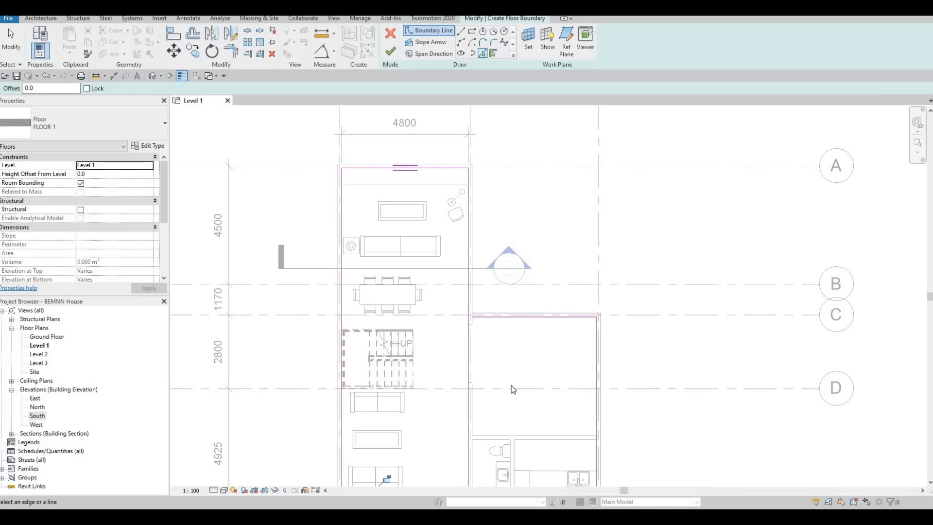
key(Escape)
key(t)
key(r)
click(503, 317)
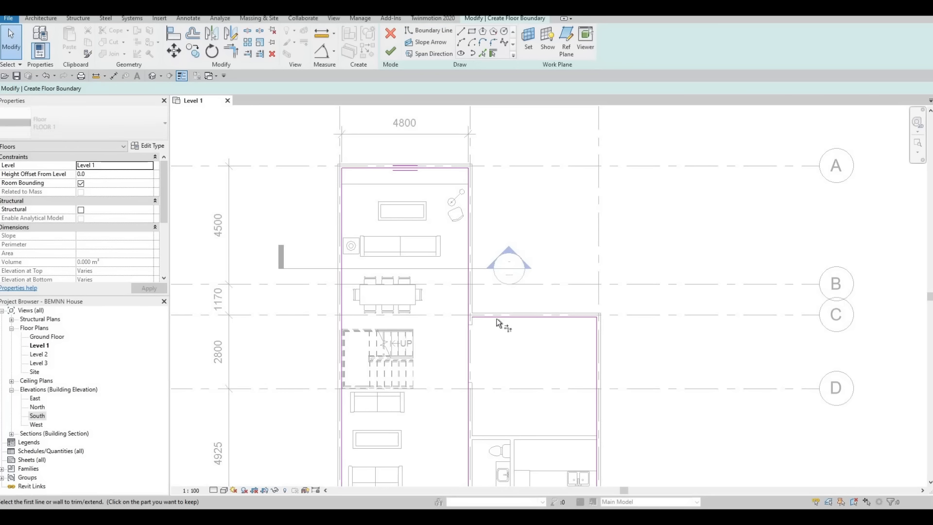
scroll(485, 319, up, 3)
click(424, 268)
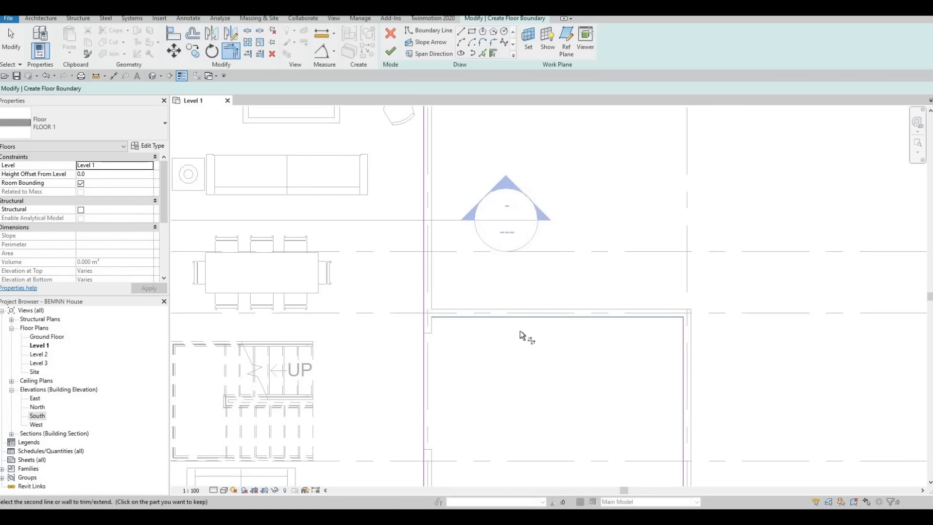
Trim the right wing's lower boundary line and the projecting bay's right side line to a corner.
scroll(491, 363, down, 3)
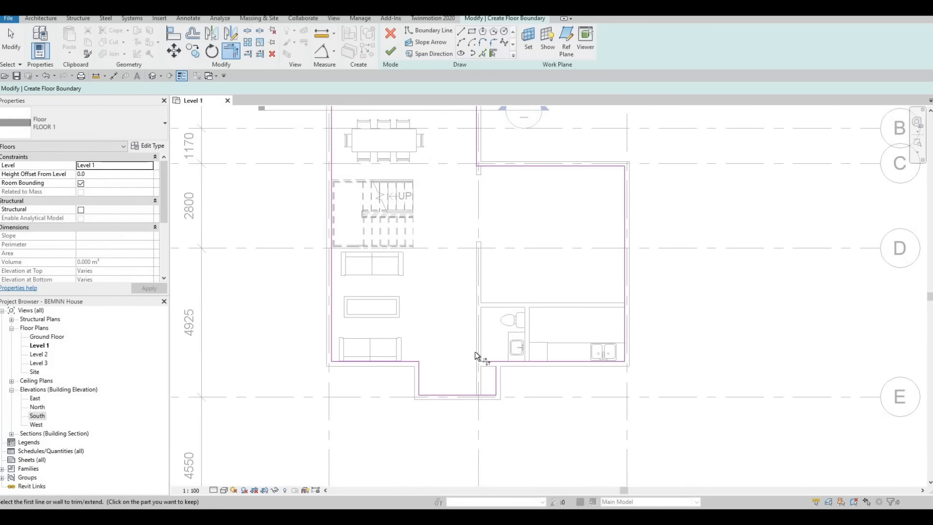
scroll(479, 359, up, 3)
click(478, 360)
click(456, 376)
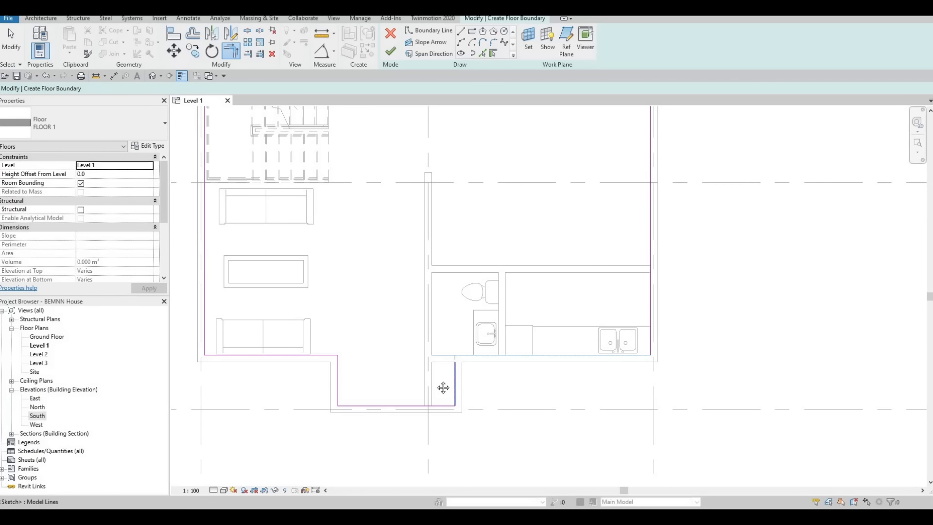
Check the boundary loop around the bay and outer walls, finish the floor sketch and deselect the floor.
scroll(457, 382, down, 2)
middle_drag(493, 420, 505, 432)
scroll(506, 432, down, 1)
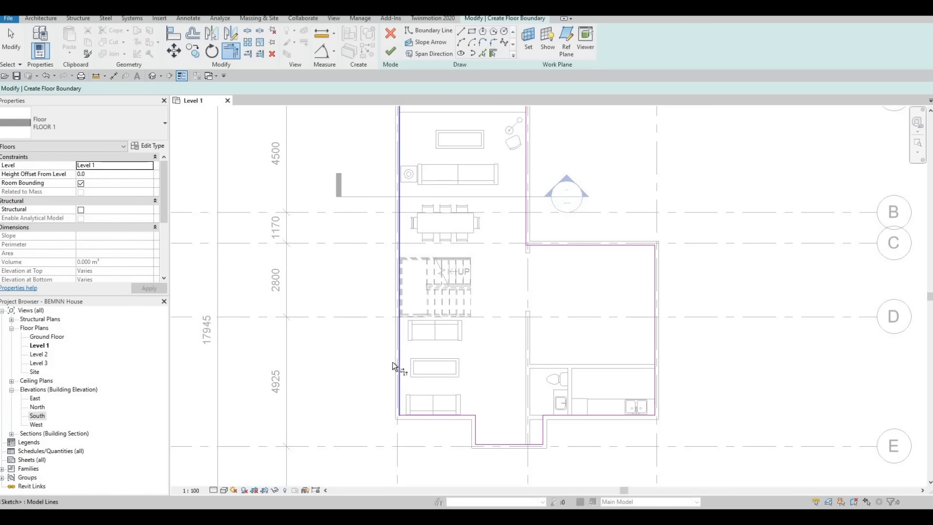
middle_drag(446, 387, 445, 392)
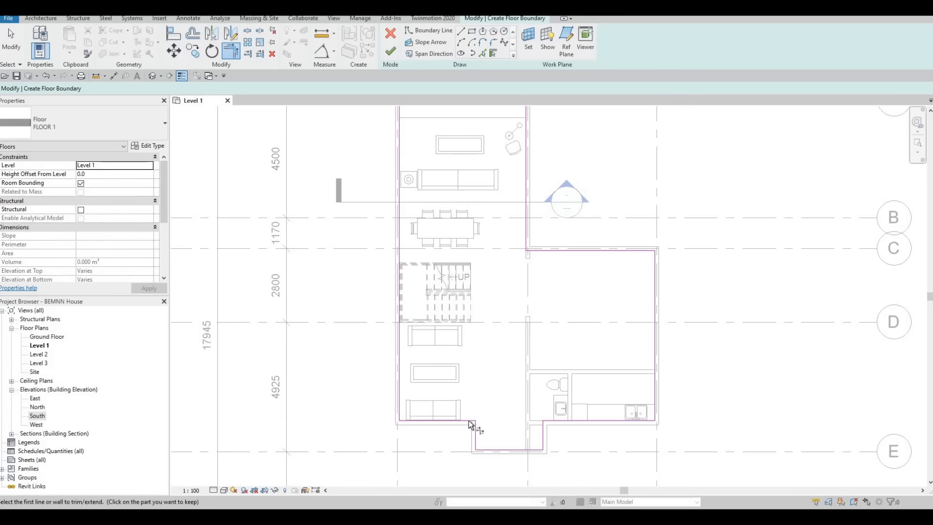
middle_drag(421, 222, 422, 306)
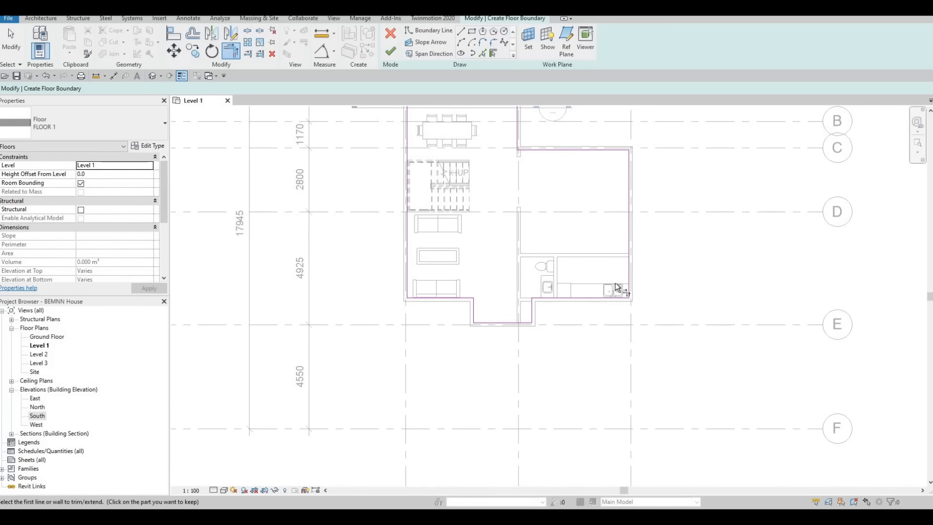
scroll(618, 286, up, 3)
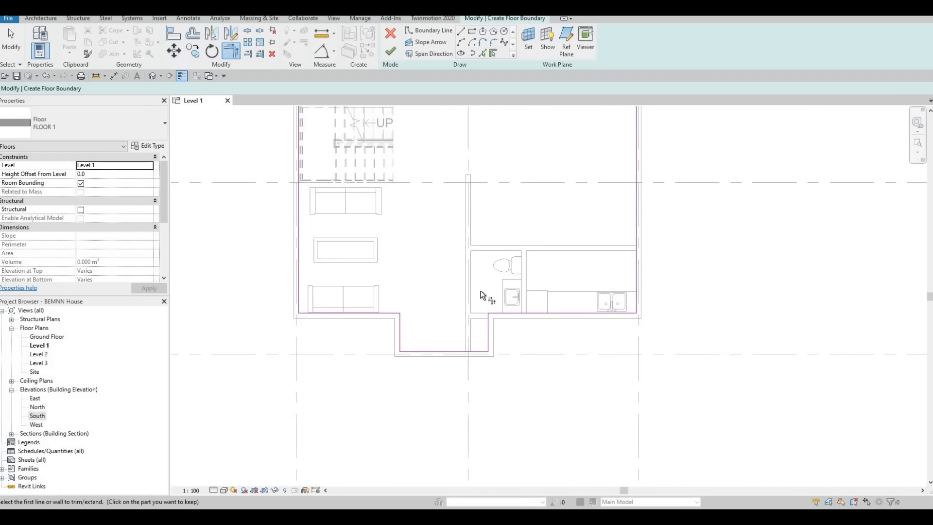
click(469, 351)
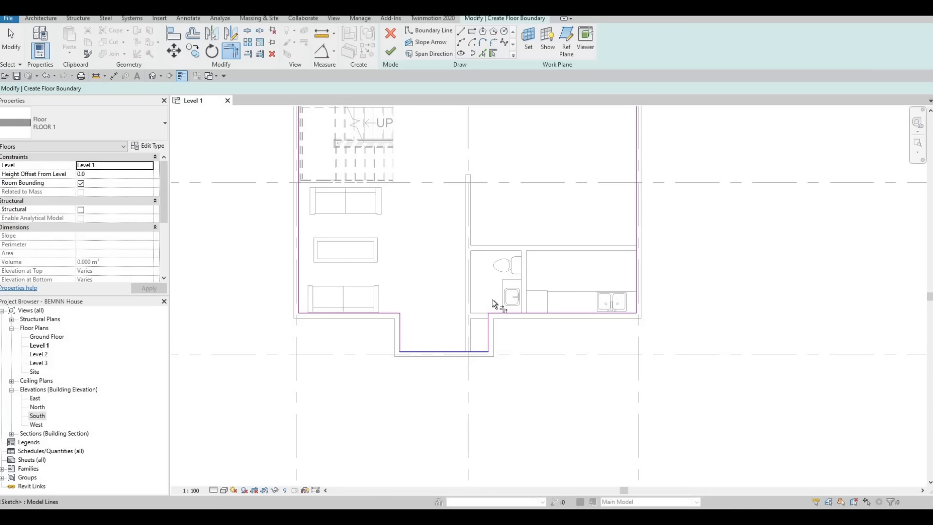
click(491, 320)
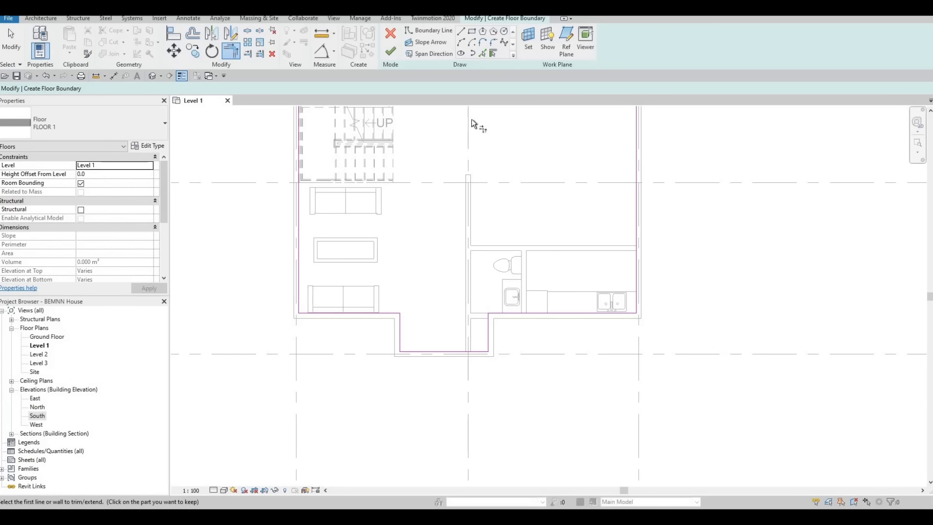
click(390, 51)
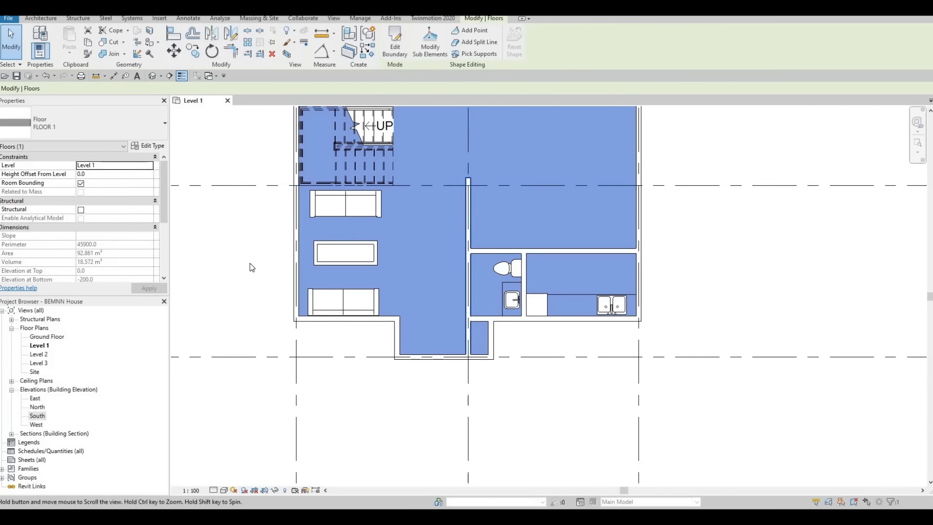
middle_drag(251, 267, 247, 297)
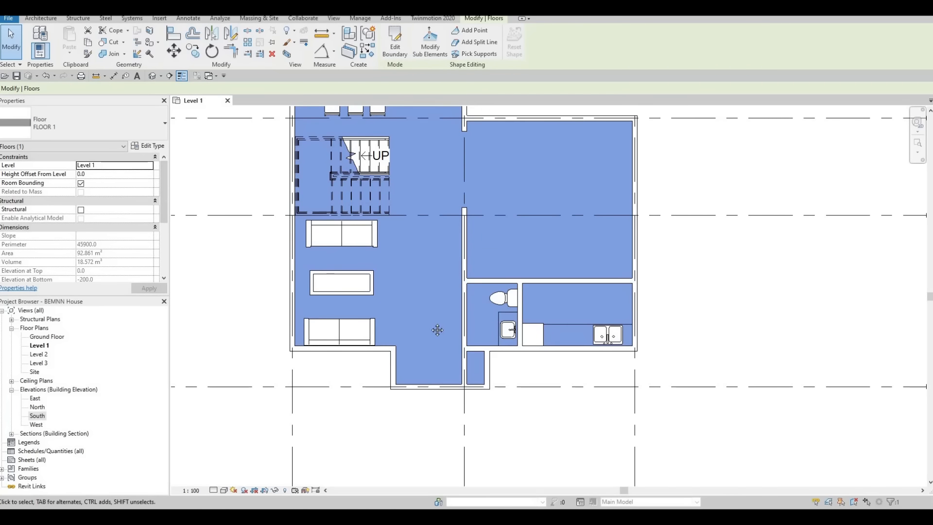
key(Escape)
Select the FLOOR 1 floor in the Level 1 plan and reopen its boundary sketch for editing.
middle_drag(489, 327, 471, 341)
scroll(474, 335, down, 2)
middle_drag(474, 197, 470, 235)
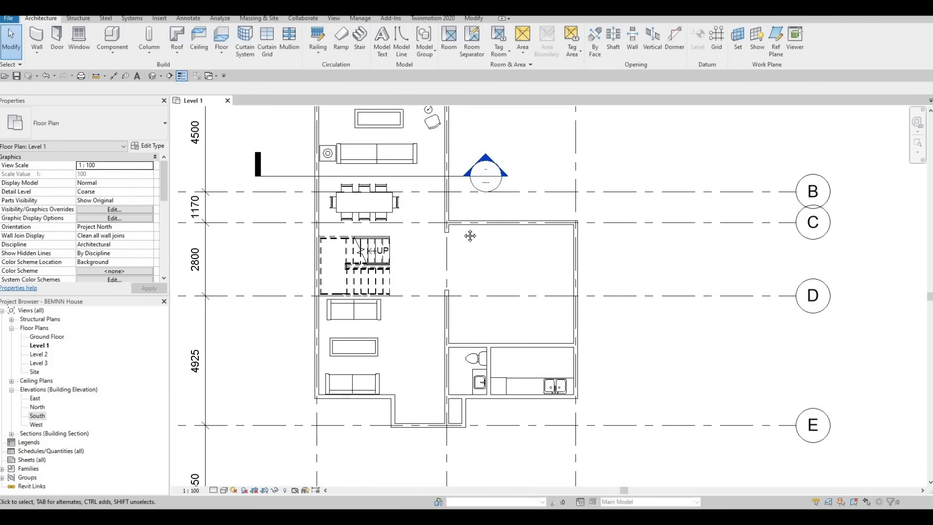
scroll(399, 323, down, 1)
middle_drag(398, 326, 391, 226)
scroll(386, 307, up, 2)
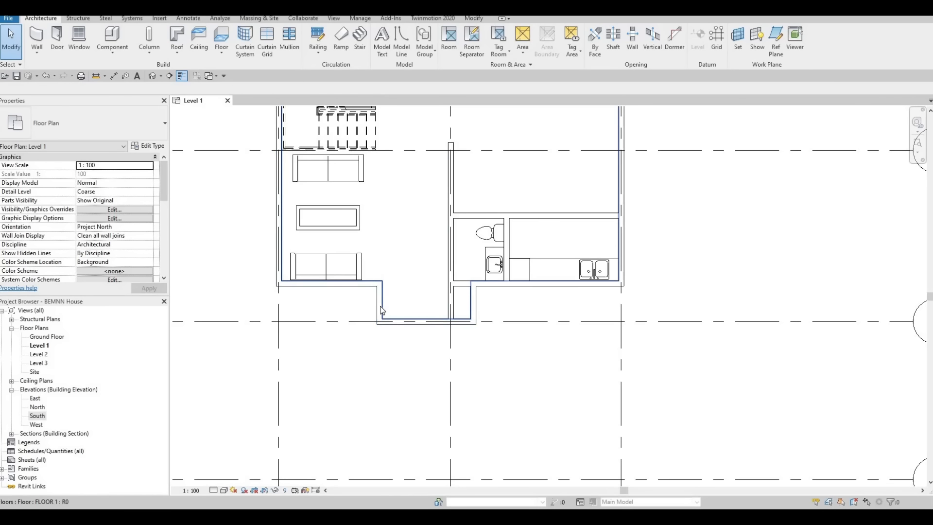
click(470, 222)
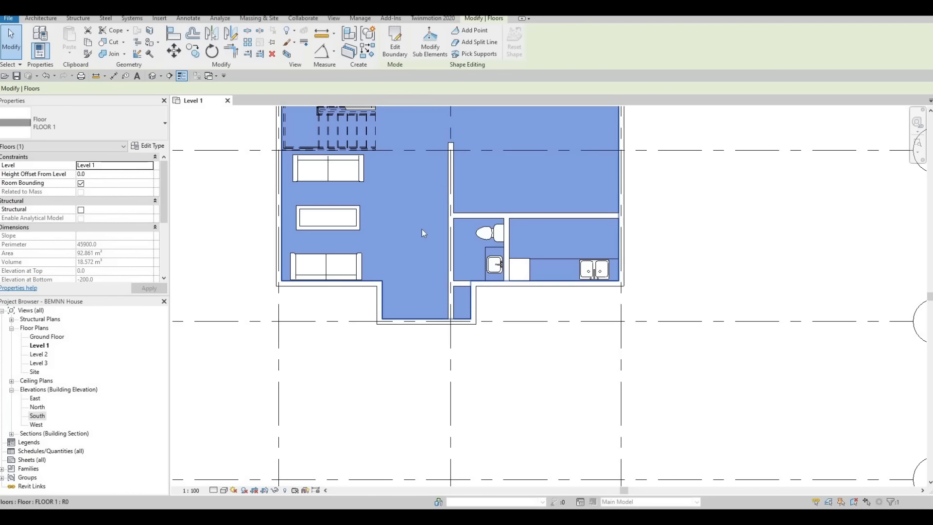
click(395, 49)
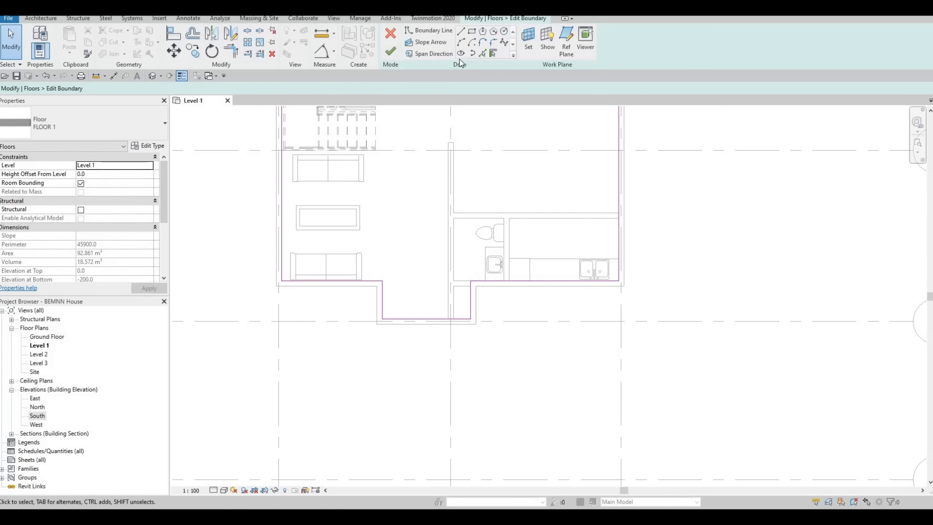
Using Pick Lines, add boundary lines along the bathroom's upper, side and lower inner wall faces.
click(483, 53)
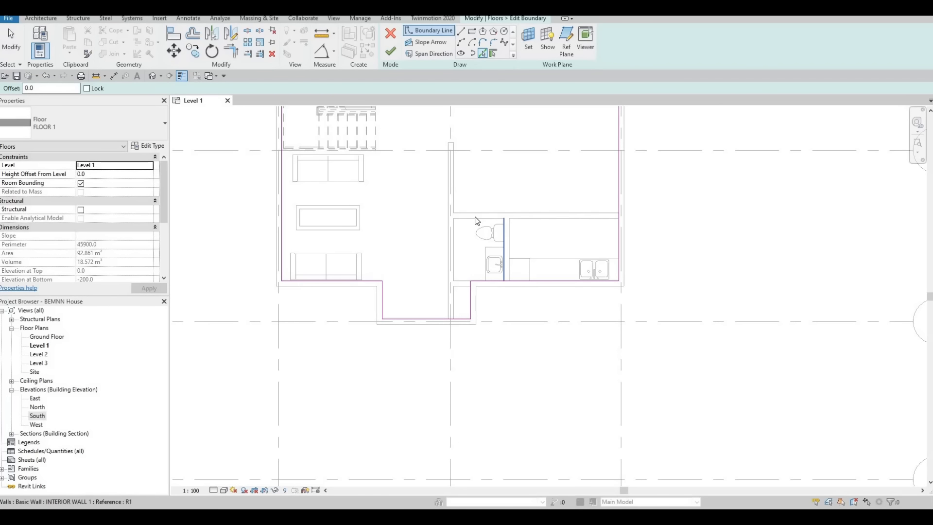
click(452, 232)
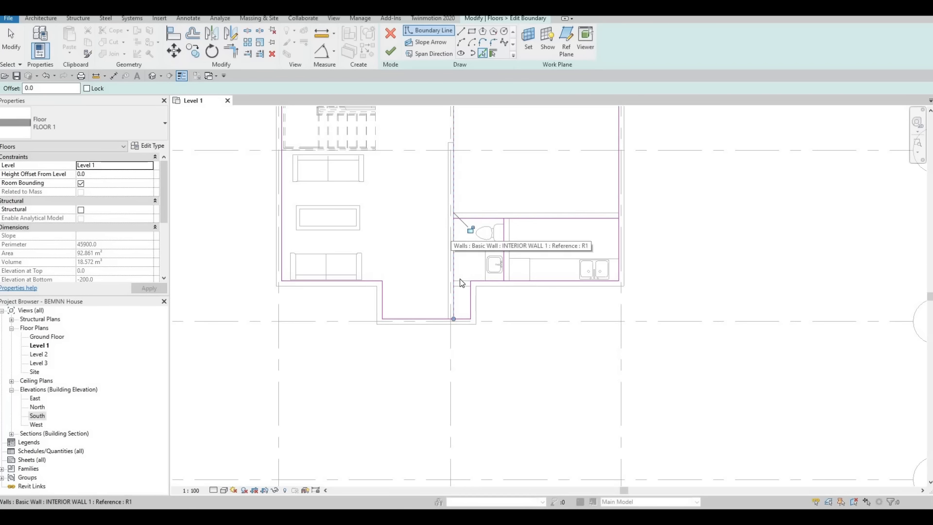
click(501, 282)
key(Escape)
key(Escape)
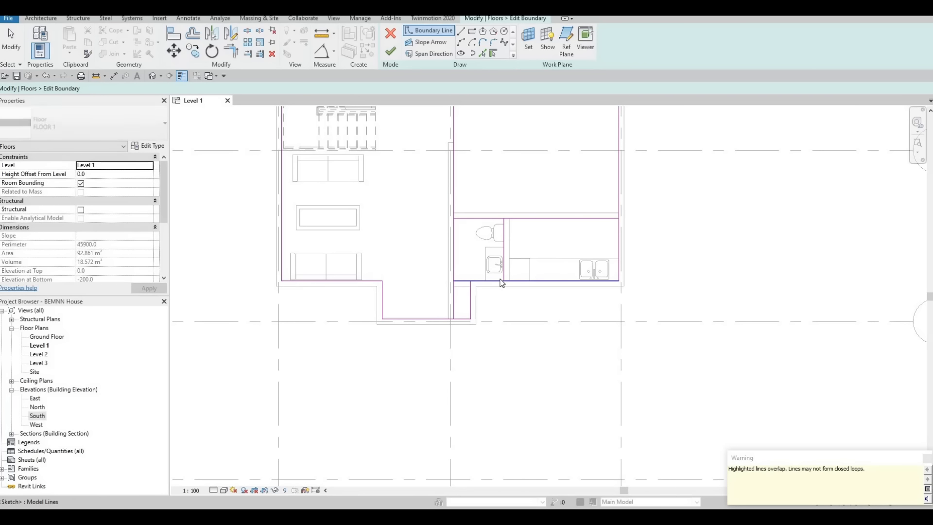
Trim the boundary line along the lower exterior wall and the bay's right side line to a corner again.
key(t)
key(r)
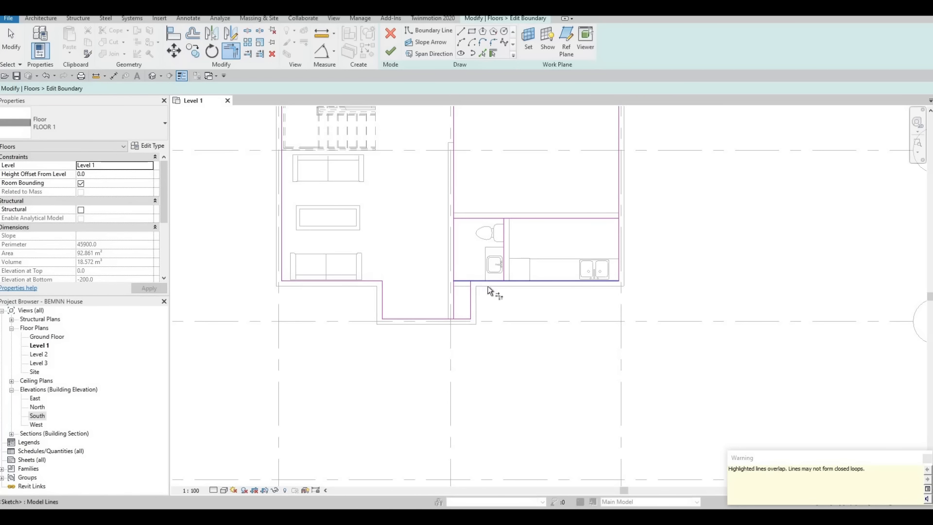
click(512, 279)
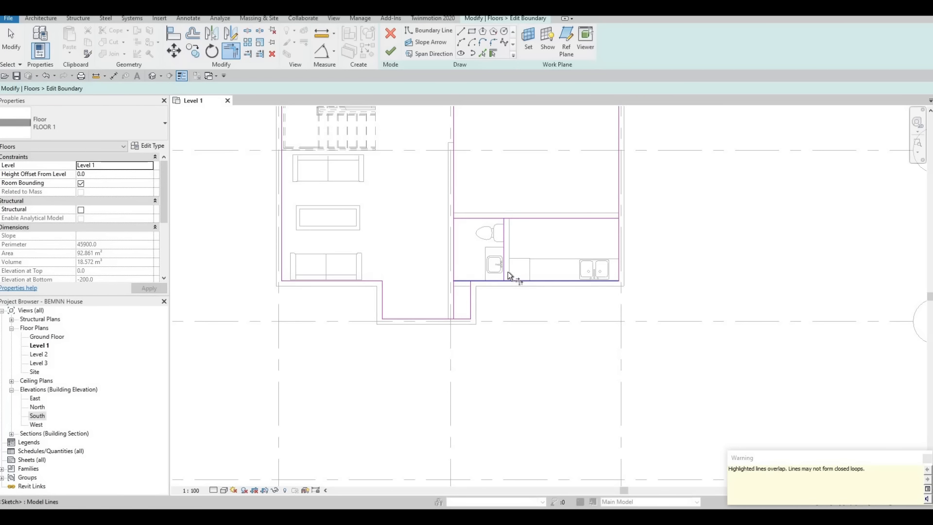
click(470, 292)
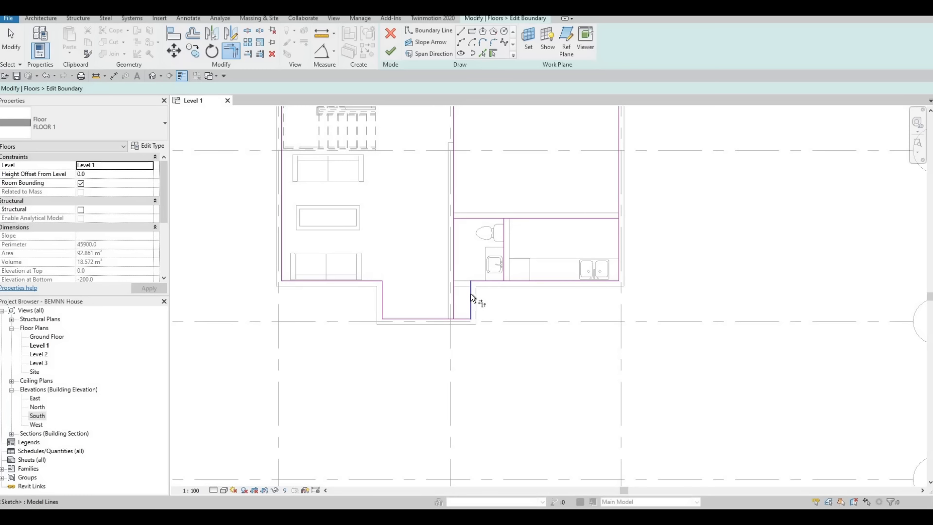
Trim the bathroom's inner side boundary line to the upper and lower lines, unjoining the elements where the lower line is trimmed.
click(518, 217)
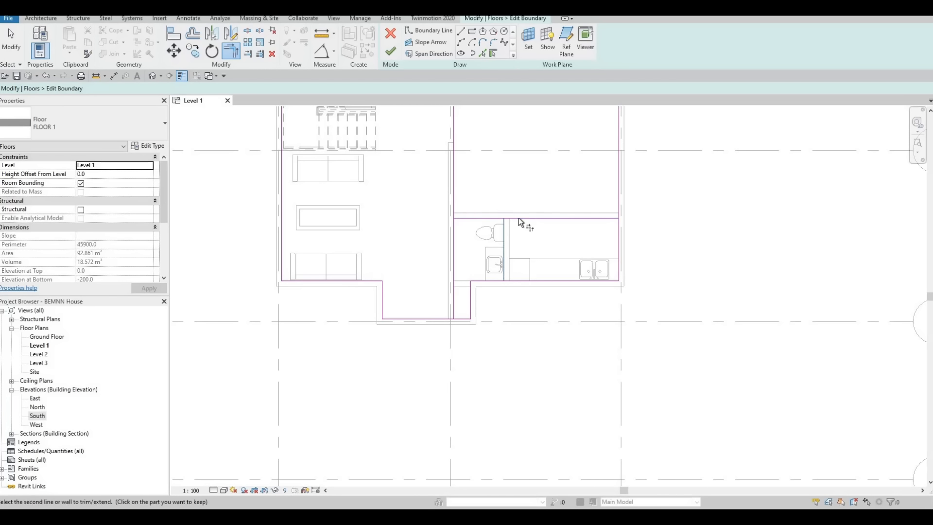
click(453, 203)
click(456, 187)
click(465, 281)
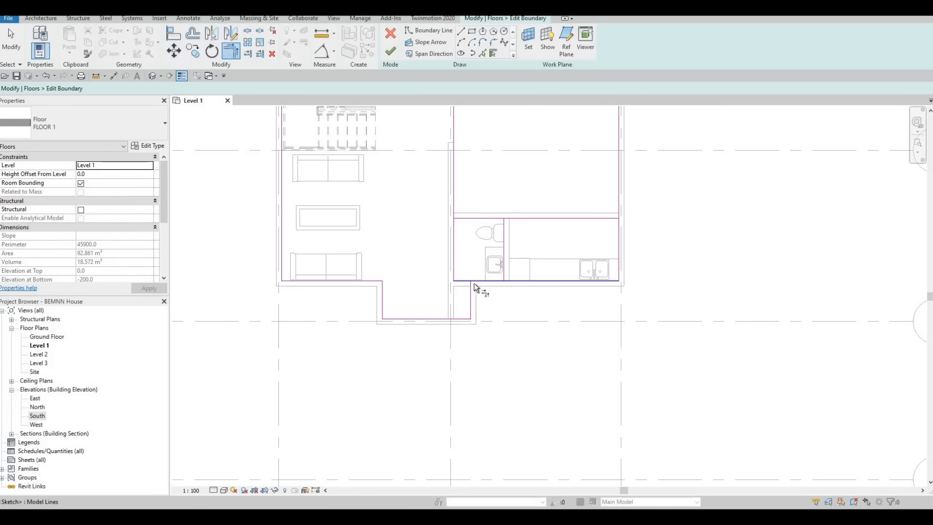
click(471, 287)
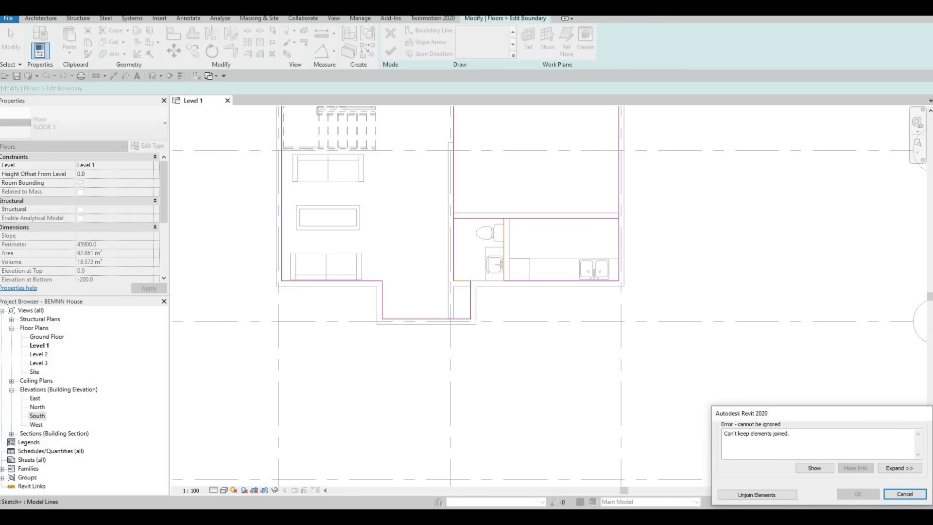
click(778, 497)
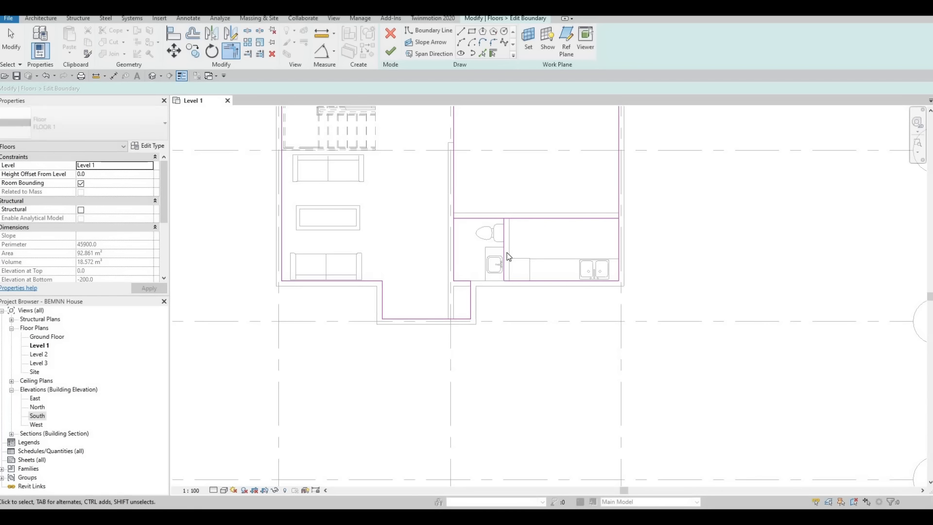
Trim the upper boundary line to the bathroom partition line so the floor boundary follows the bathroom walls.
key(t)
key(r)
click(504, 234)
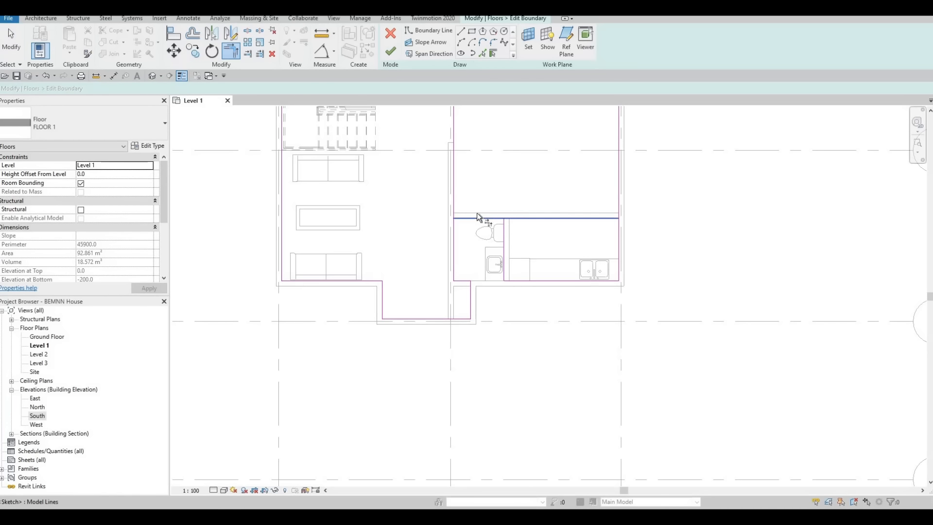
click(463, 216)
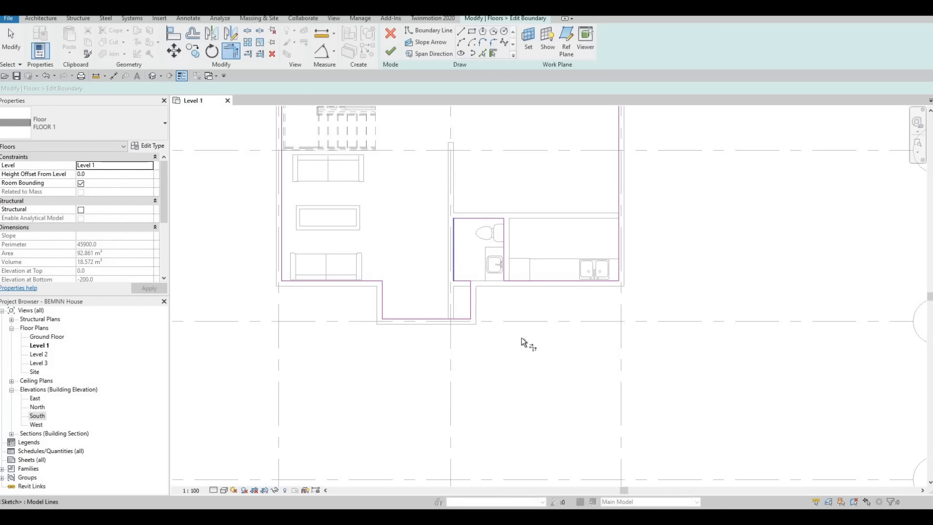
scroll(521, 337, down, 1)
scroll(527, 295, up, 3)
key(Escape)
click(539, 292)
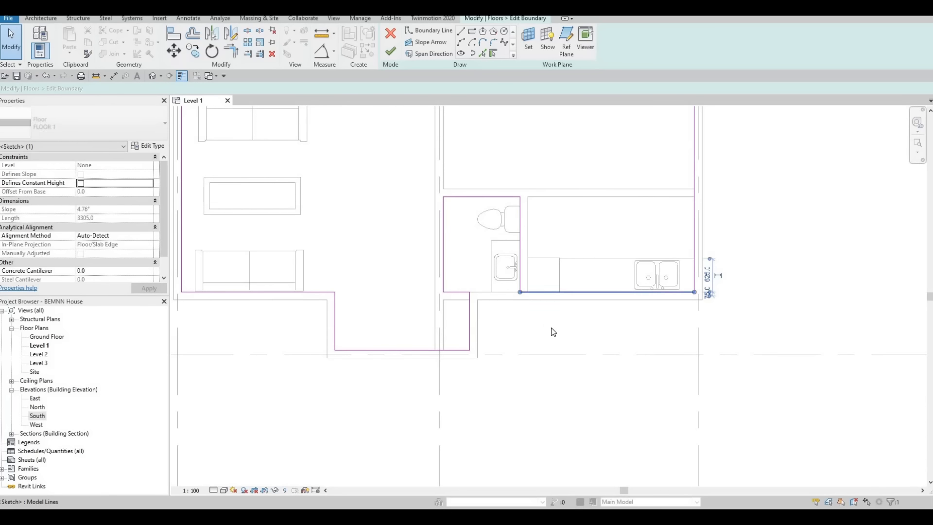
key(Escape)
key(ctrl+z)
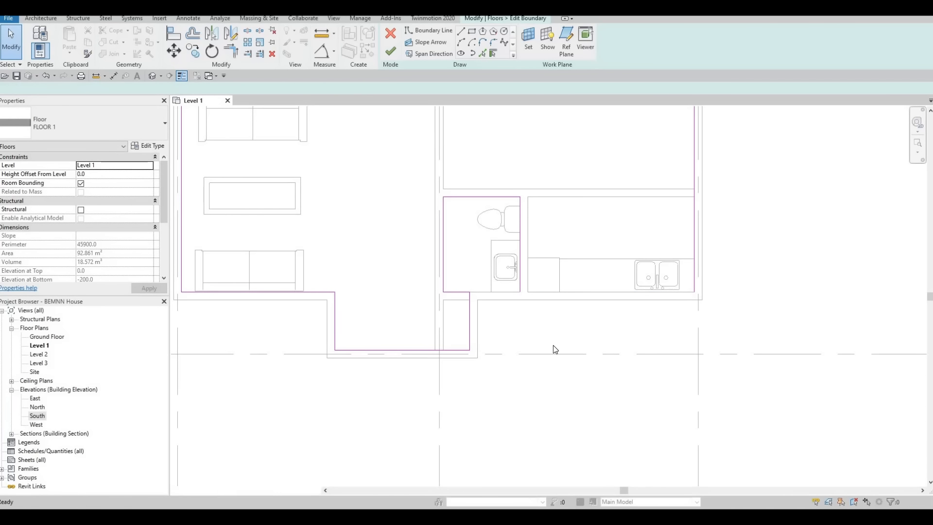
Finish the floor boundary sketch that excludes the bathroom and deselect the floor.
middle_drag(402, 325, 453, 331)
scroll(453, 331, down, 3)
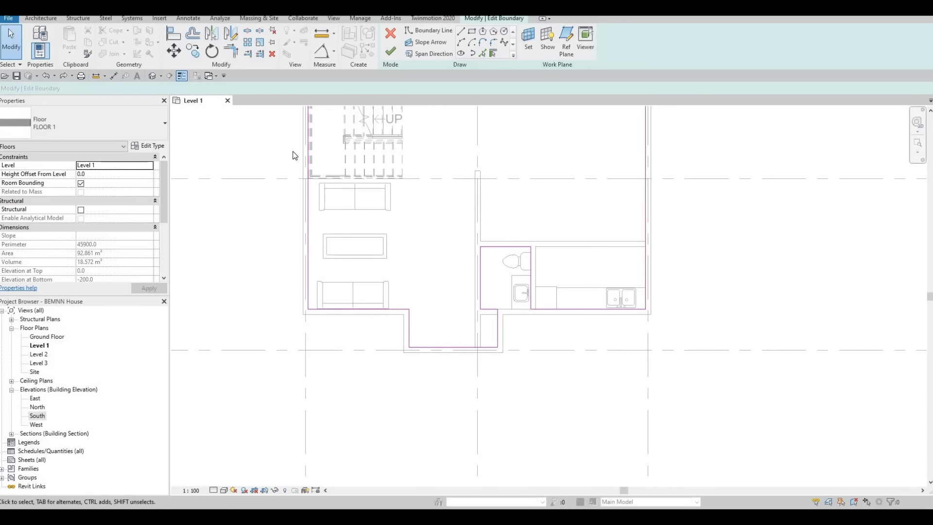
click(390, 53)
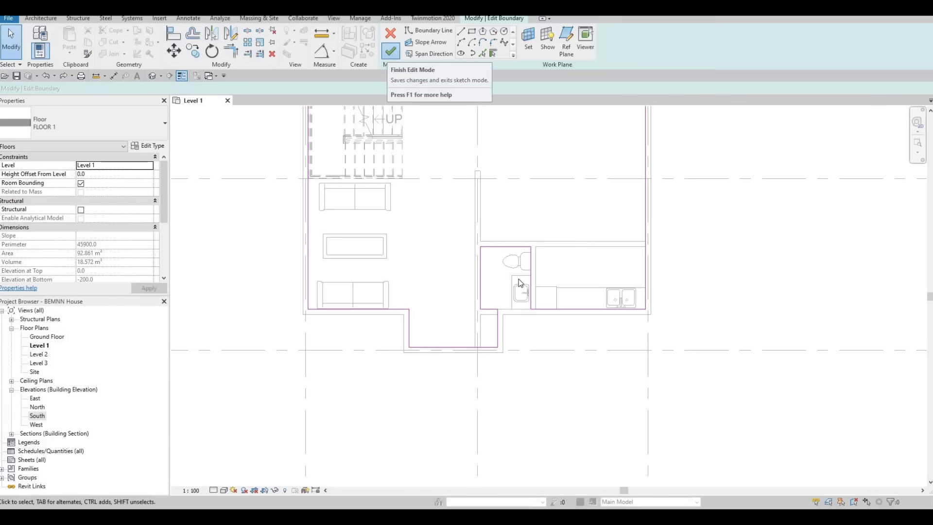
key(Escape)
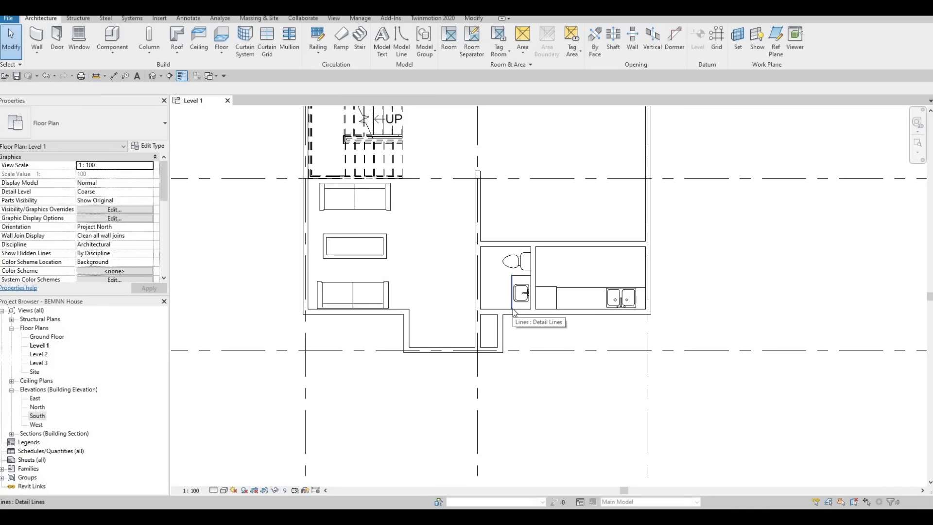
Cycle the selection from the wall chain near the bay to the FLOOR 1 floor and reopen its boundary sketch.
key(Tab)
click(476, 340)
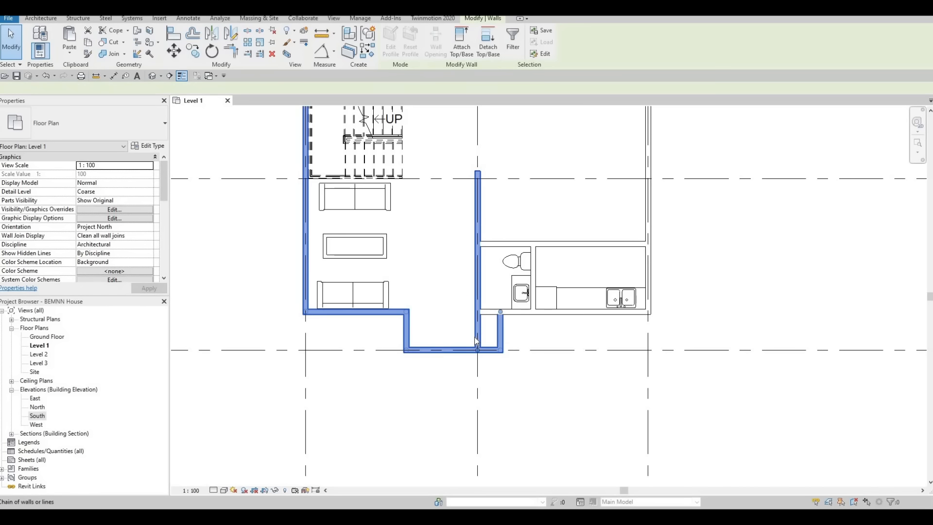
key(Escape)
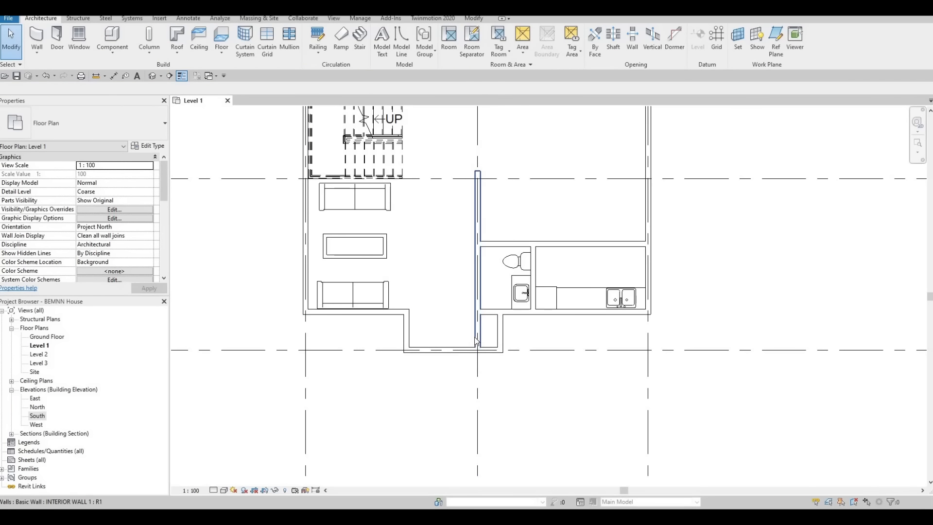
key(Tab)
key(Tab)
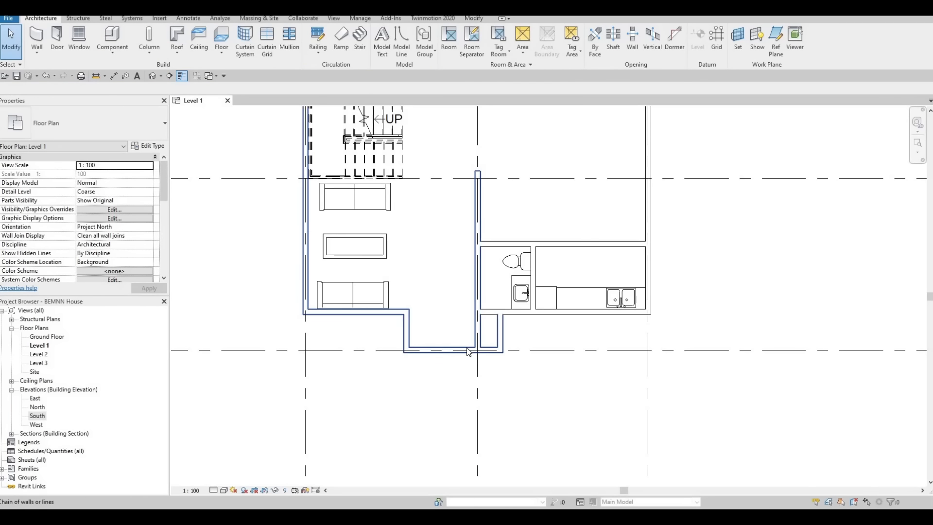
key(Tab)
key(Tab)
key(Tab)
key(Tab)
key(Tab)
click(468, 351)
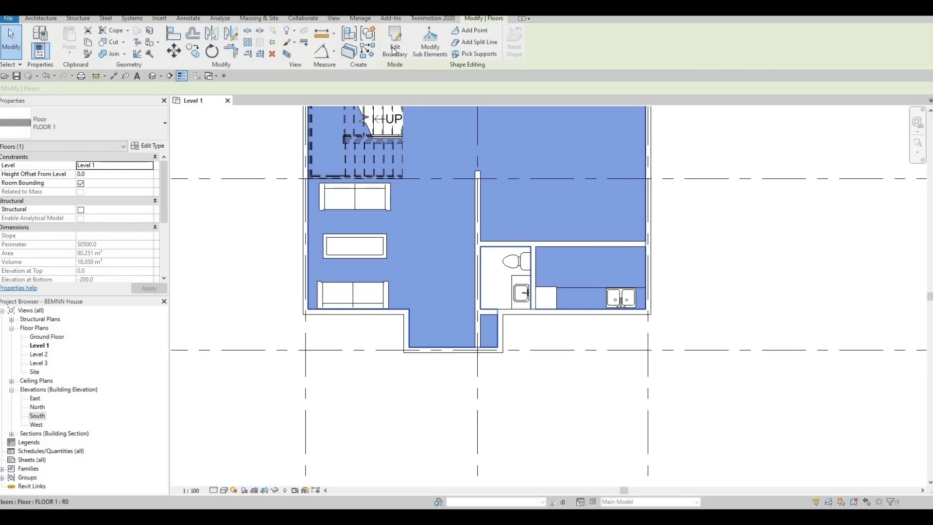
click(394, 49)
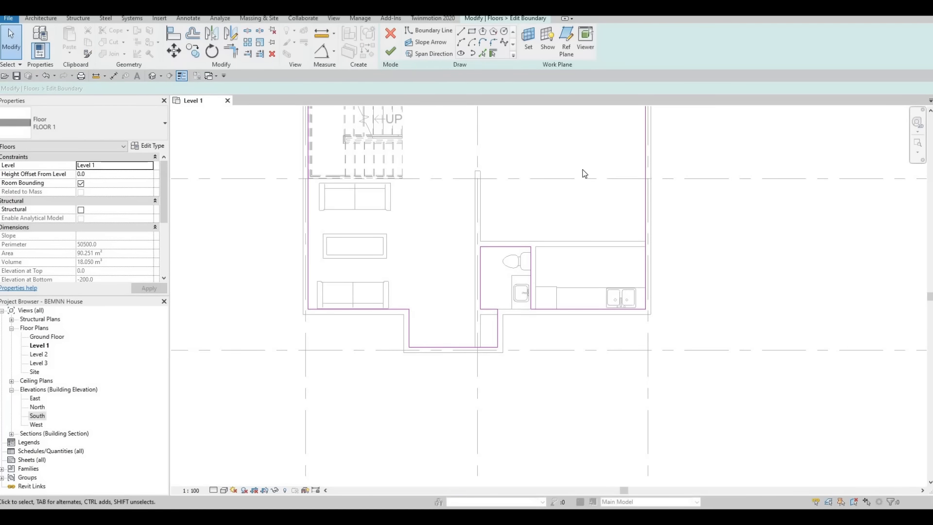
Examine the FLOOR 1 type properties and its layer assembly, and close them without changes.
click(148, 146)
click(469, 163)
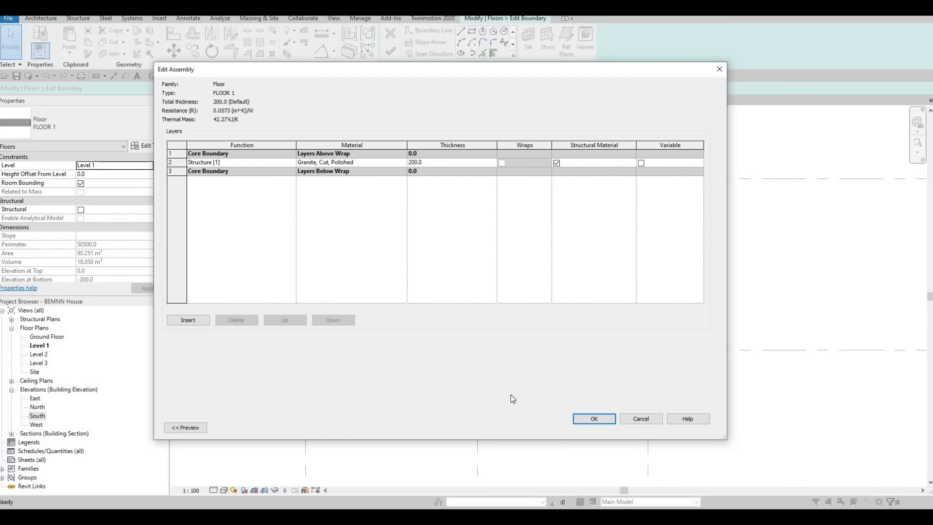
click(644, 419)
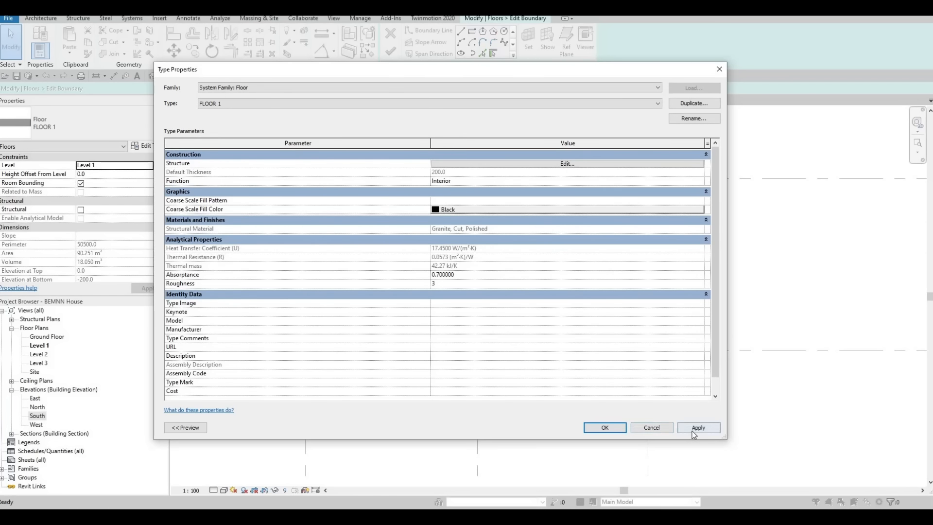
click(609, 428)
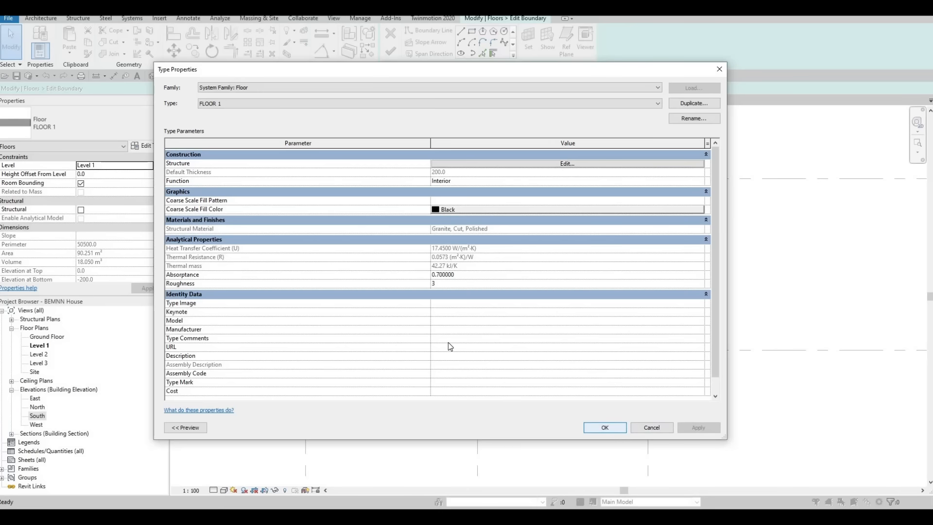
scroll(439, 312, up, 2)
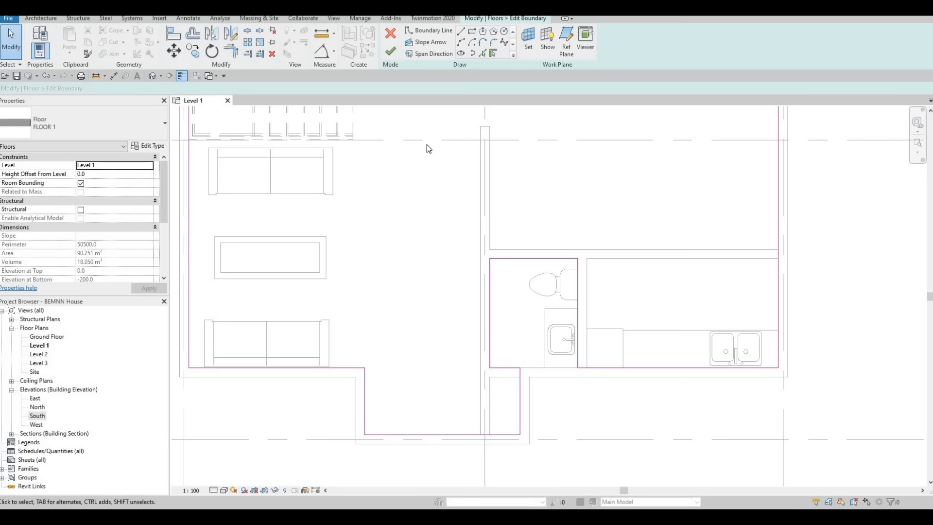
scroll(527, 321, down, 2)
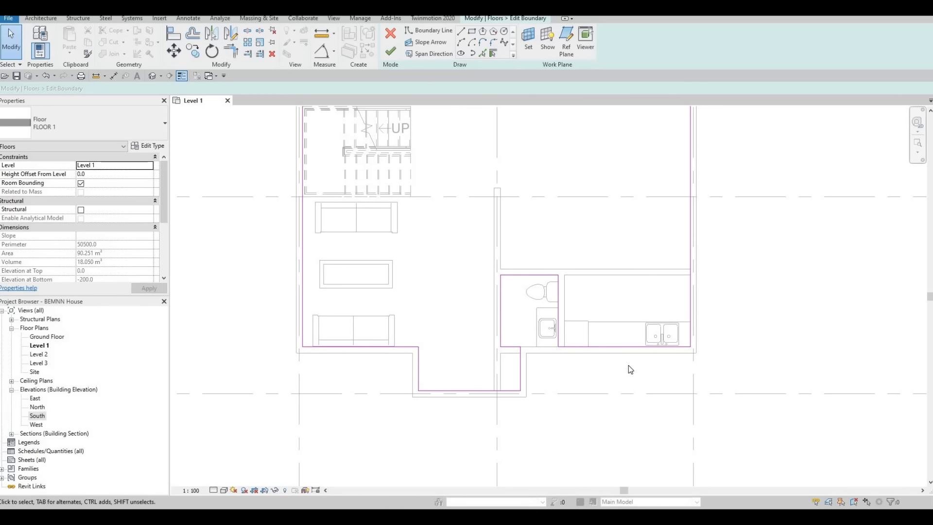
scroll(575, 347, down, 1)
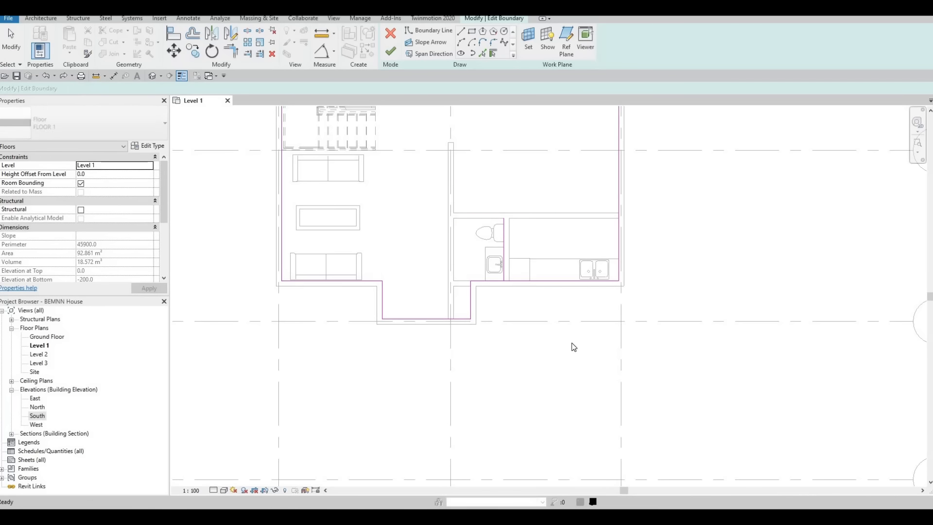
click(434, 318)
click(395, 42)
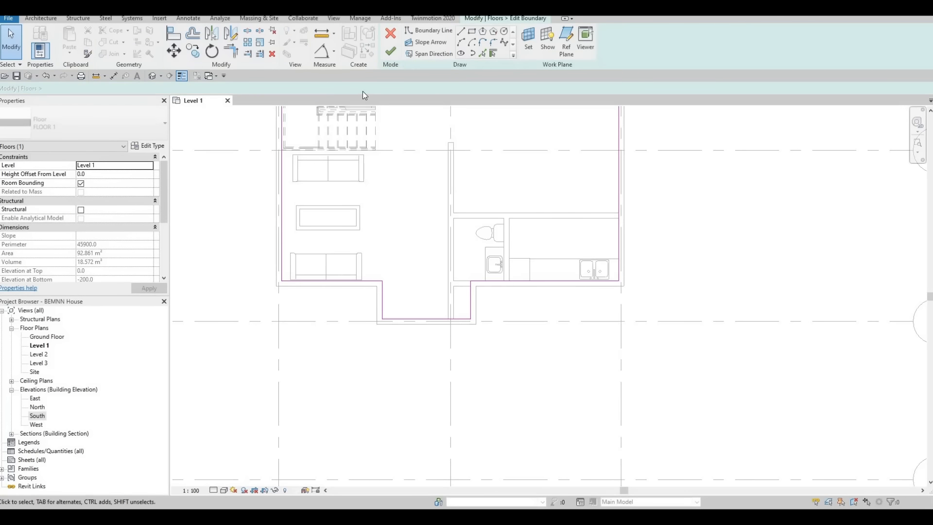
click(391, 34)
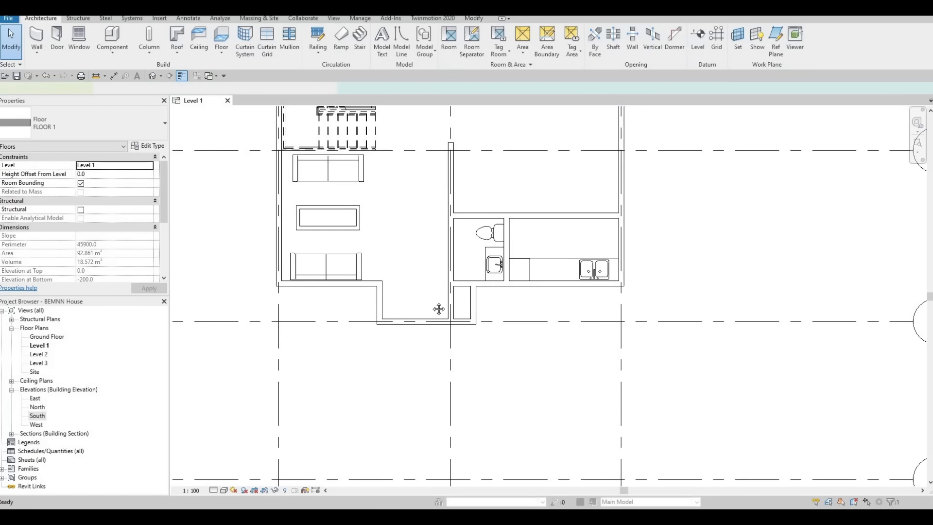
Start Split Face on the top face of the FLOOR 1 floor in the Level 1 plan.
middle_drag(405, 299, 432, 365)
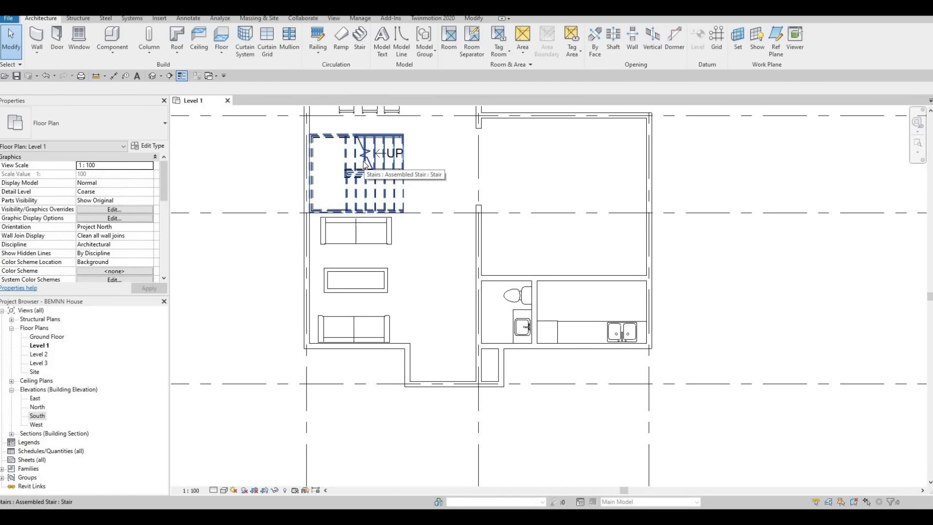
click(474, 18)
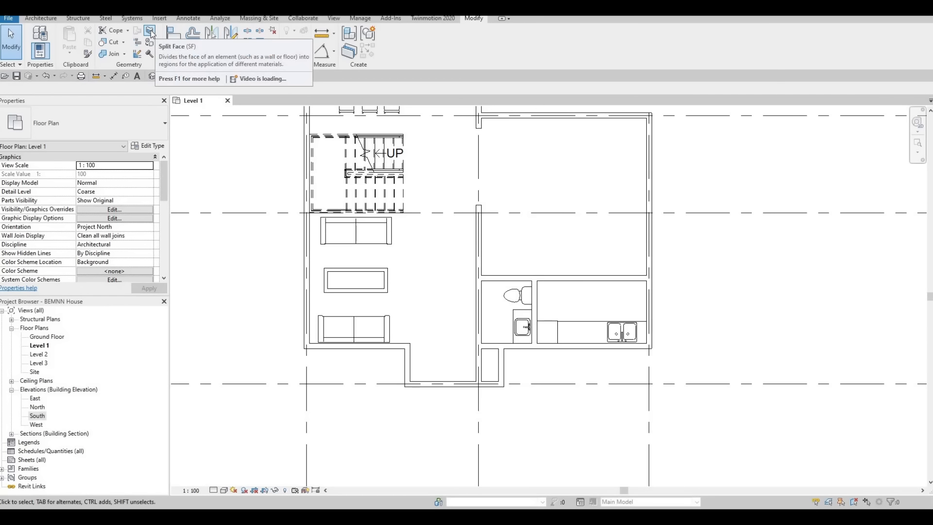
click(151, 32)
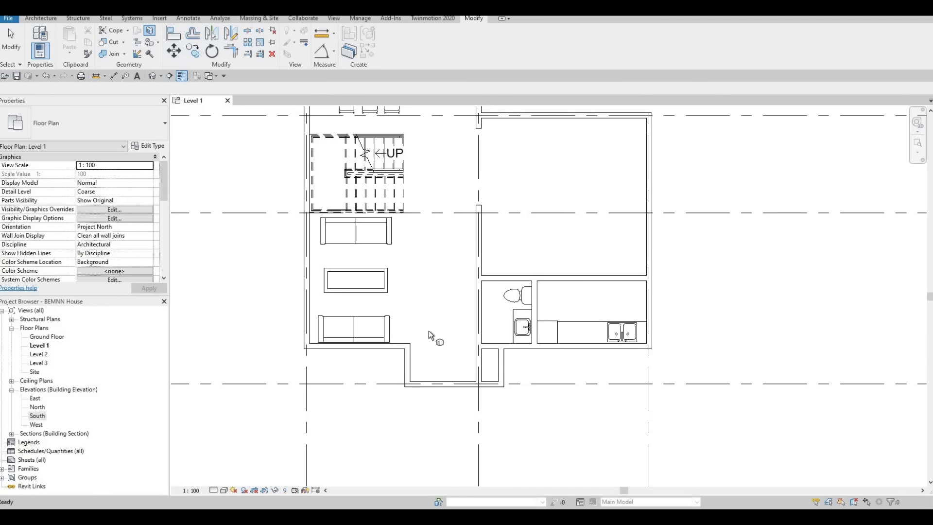
click(460, 368)
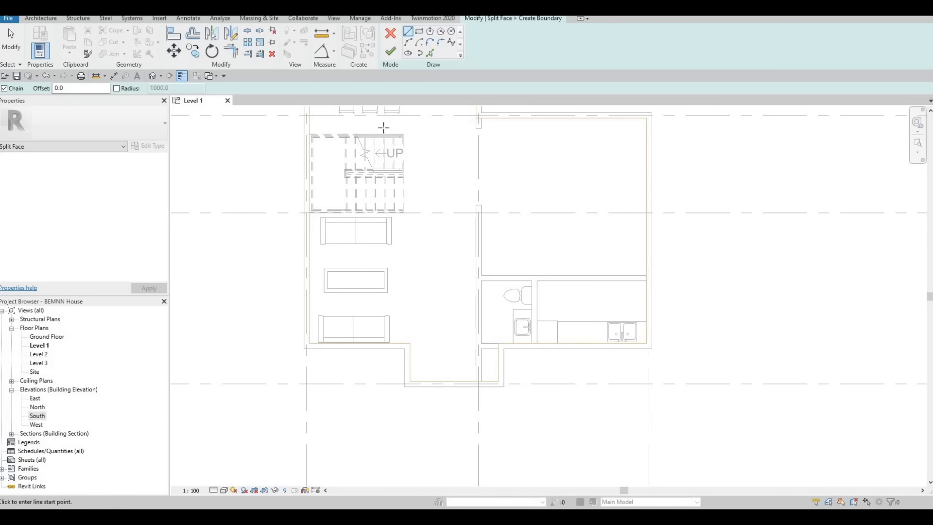
Sketch the Split Face boundary with chained lines along the bathroom's inner wall faces to the floor edge and finish the sketch.
click(409, 32)
scroll(553, 378, up, 2)
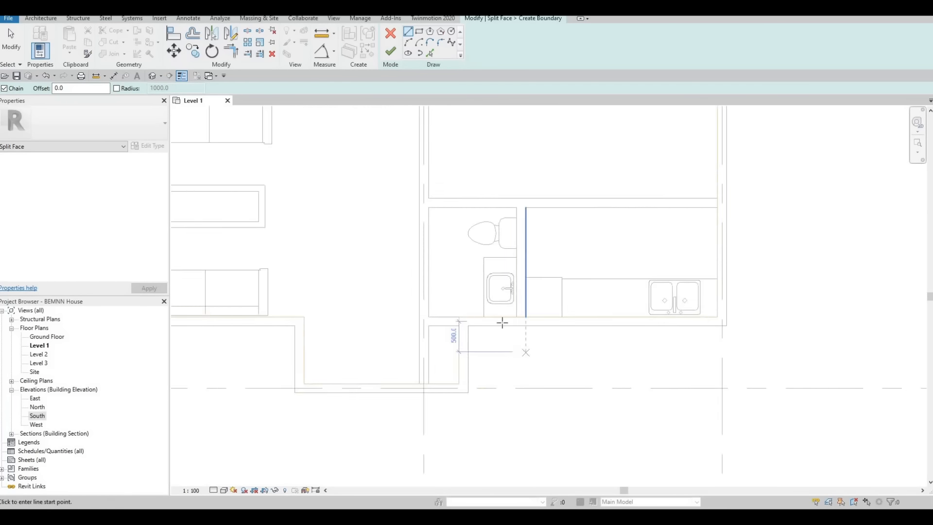
scroll(502, 323, up, 2)
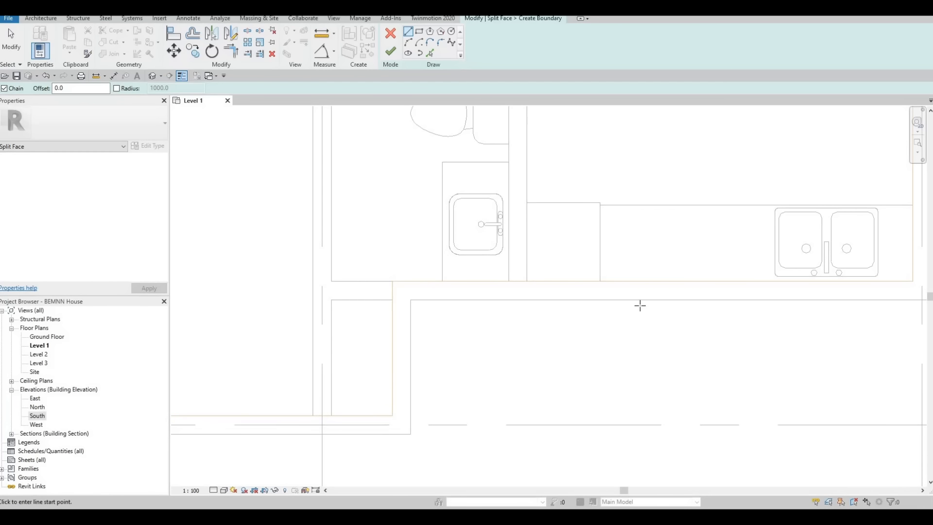
scroll(591, 298, up, 5)
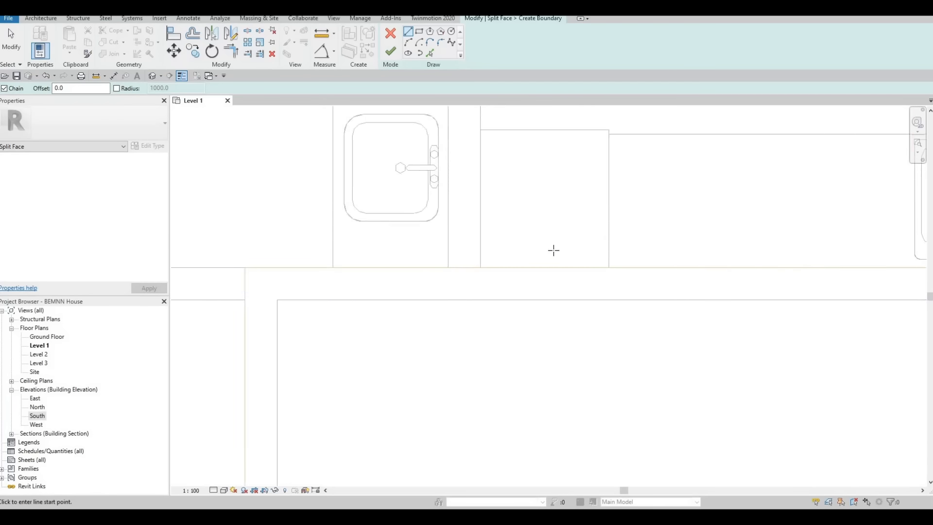
scroll(565, 287, down, 5)
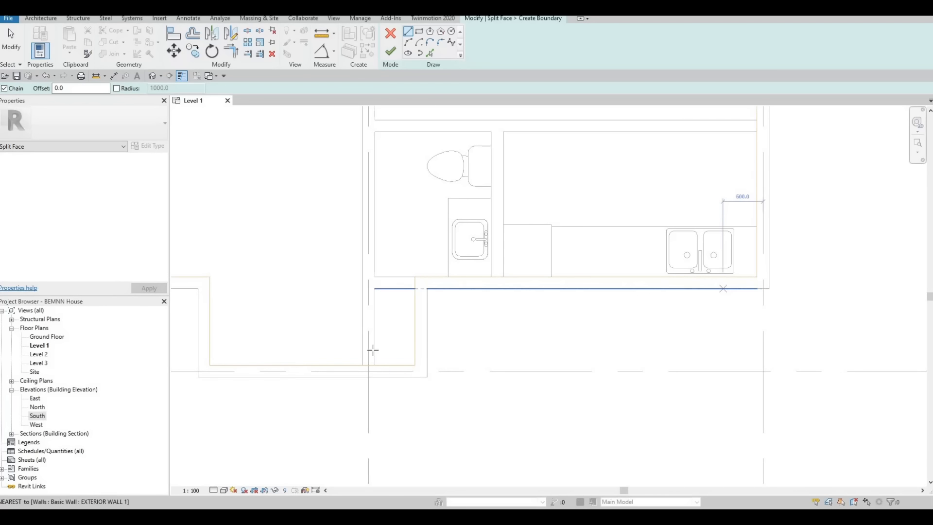
scroll(486, 329, up, 3)
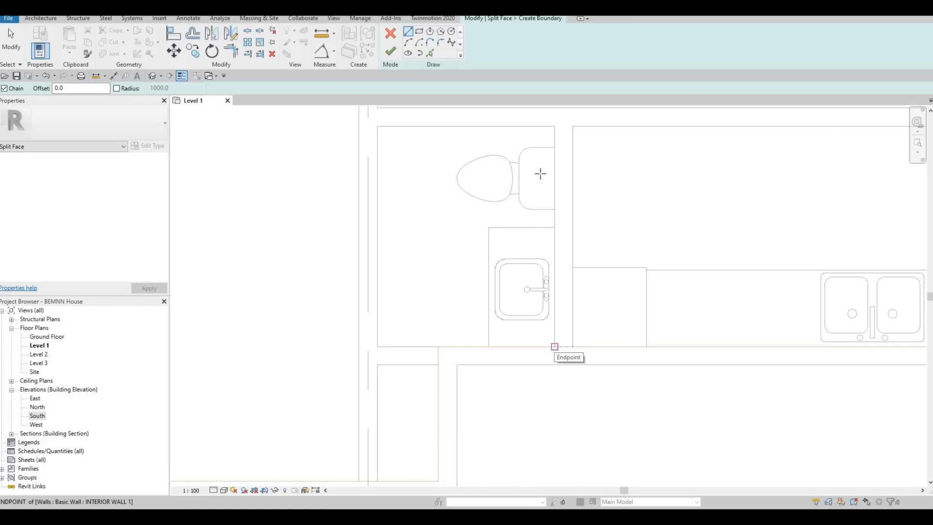
click(555, 127)
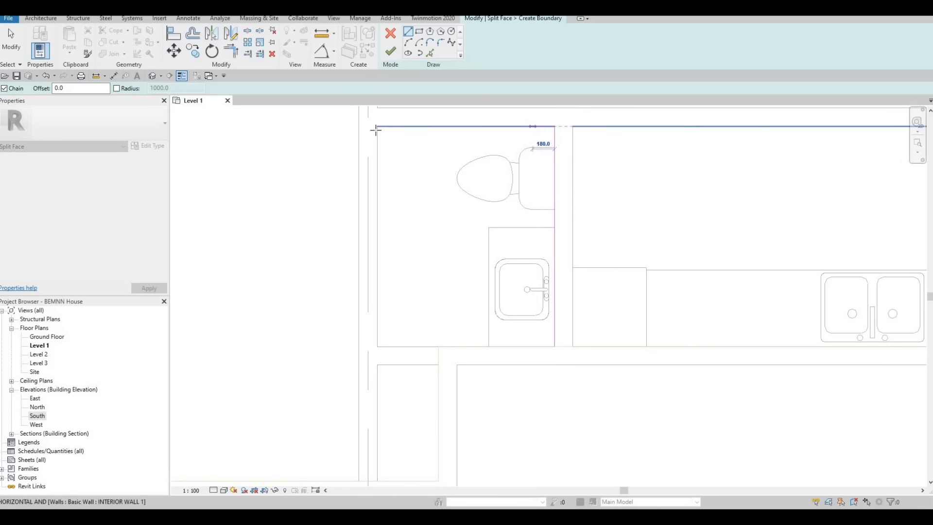
click(377, 127)
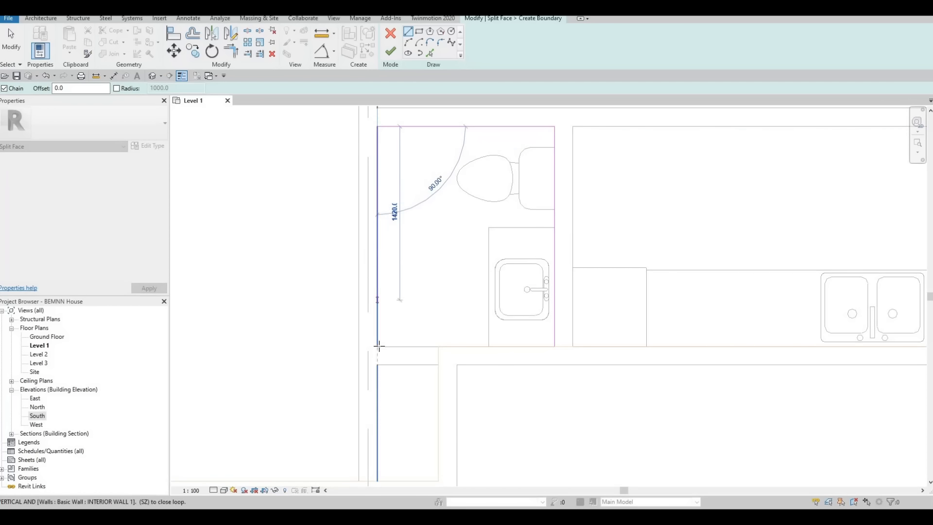
click(371, 348)
scroll(488, 360, up, 5)
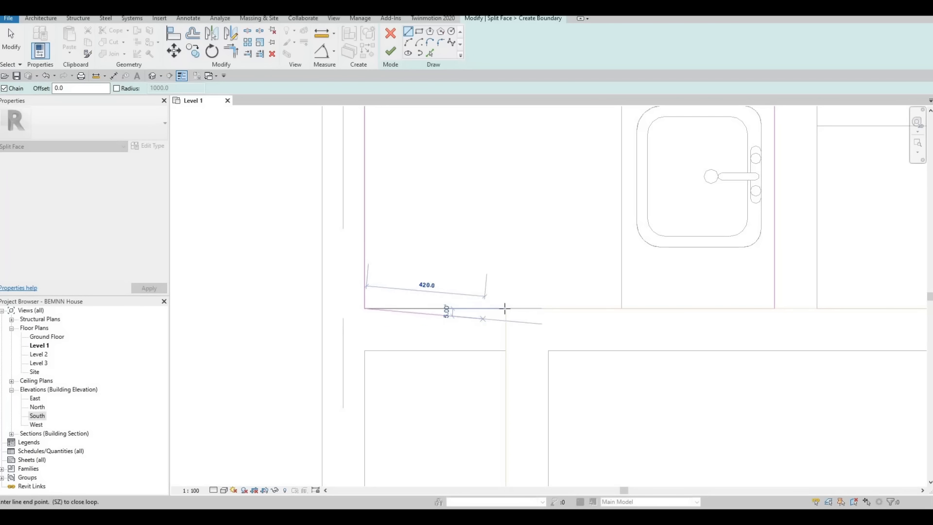
click(505, 308)
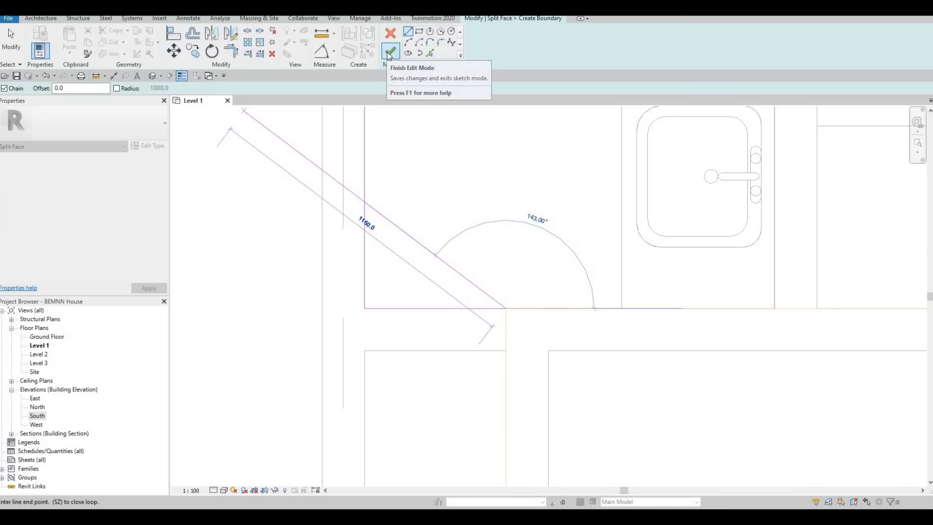
click(387, 52)
Set the Level 1 plan's visual style to Realistic and clear the split face selection.
scroll(375, 272, down, 5)
middle_drag(422, 311, 422, 366)
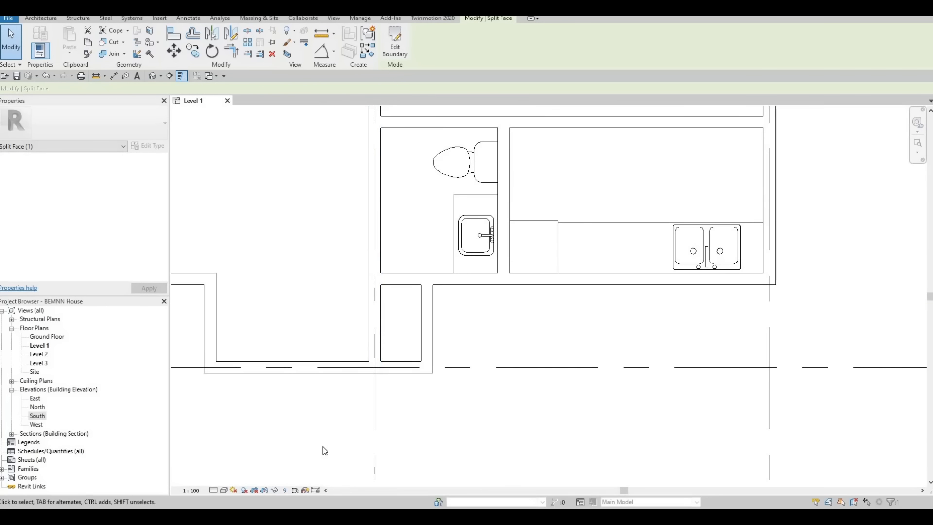
click(225, 489)
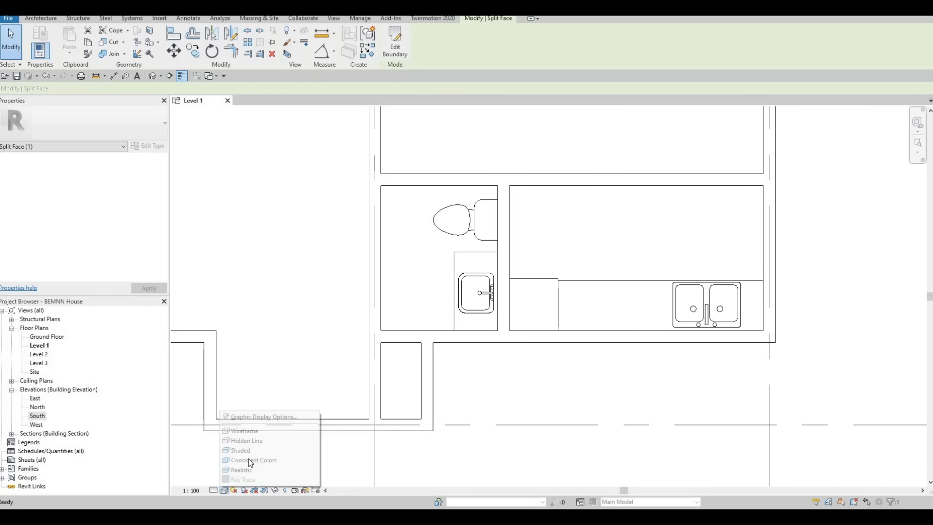
click(249, 454)
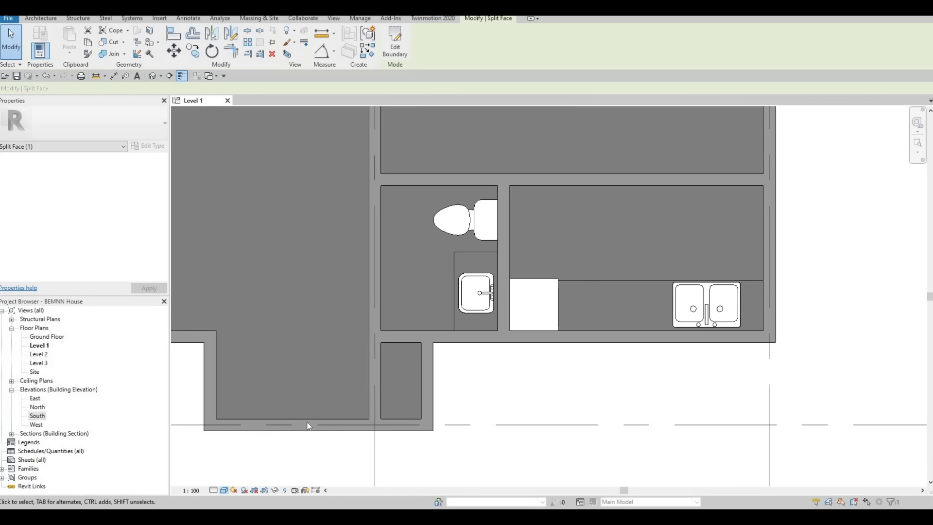
click(224, 490)
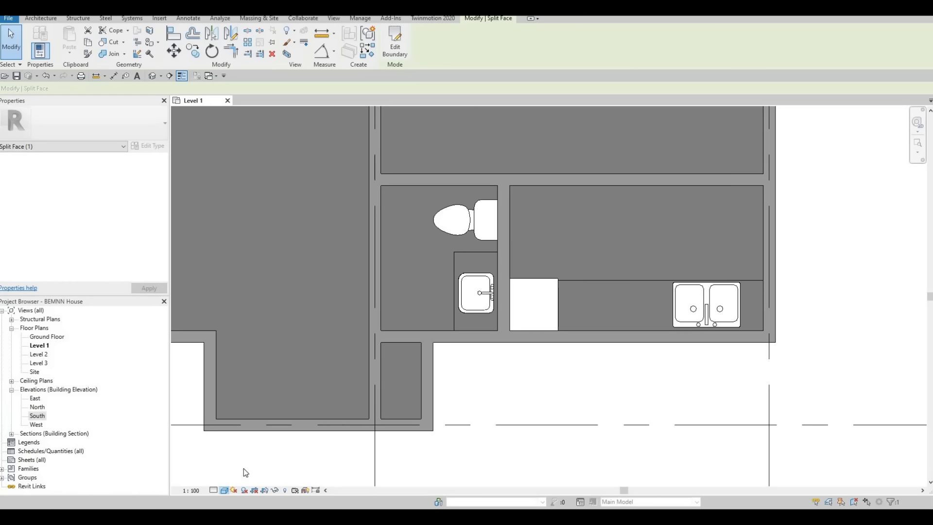
click(226, 489)
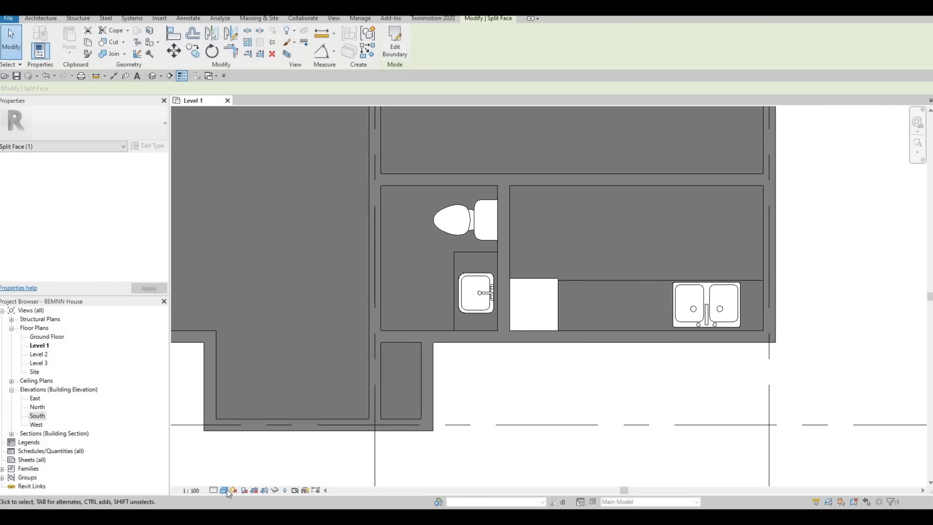
click(298, 467)
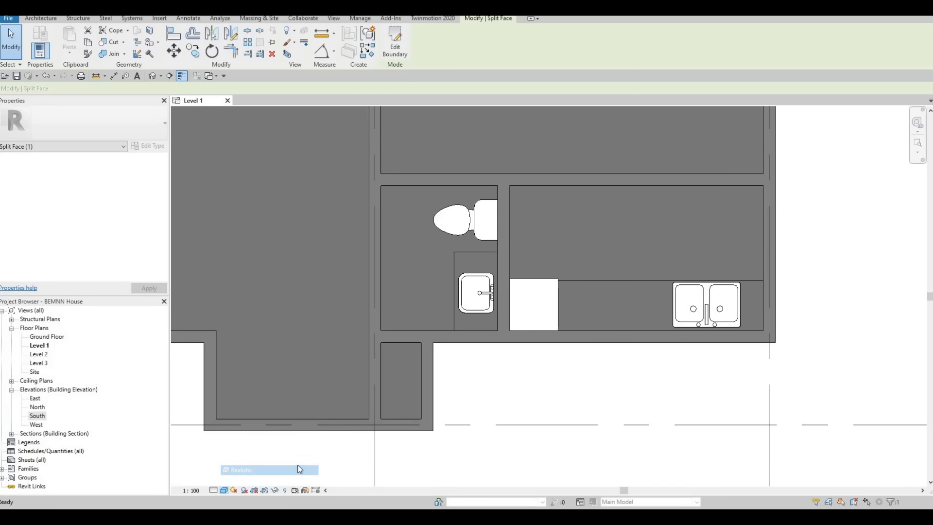
middle_drag(394, 292, 507, 315)
key(Escape)
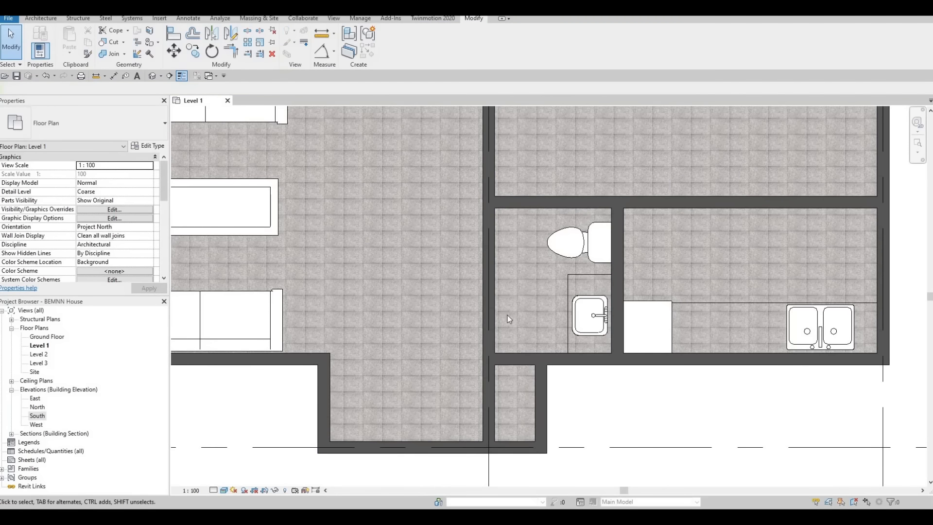
Paint the split bathroom region of the FLOOR 1 floor with the Vinyl Composition Tile material.
click(509, 352)
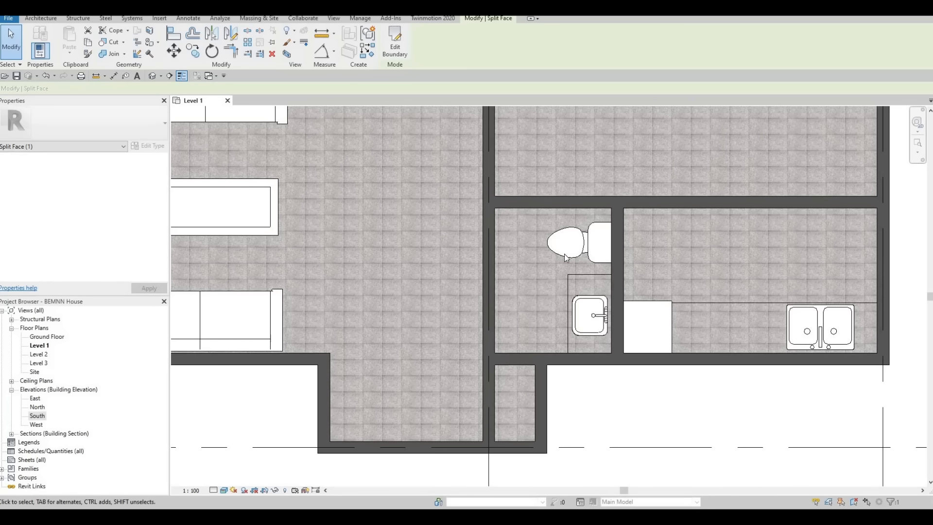
click(150, 43)
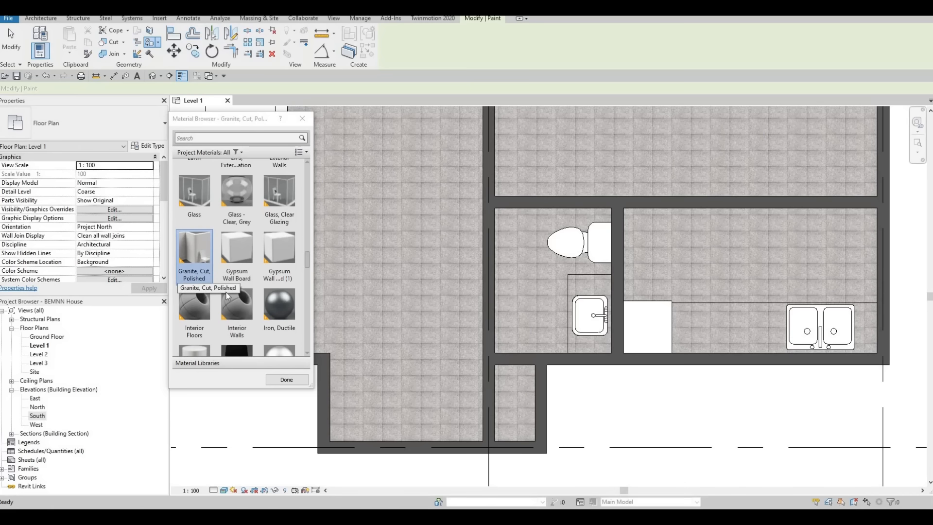
scroll(226, 295, down, 5)
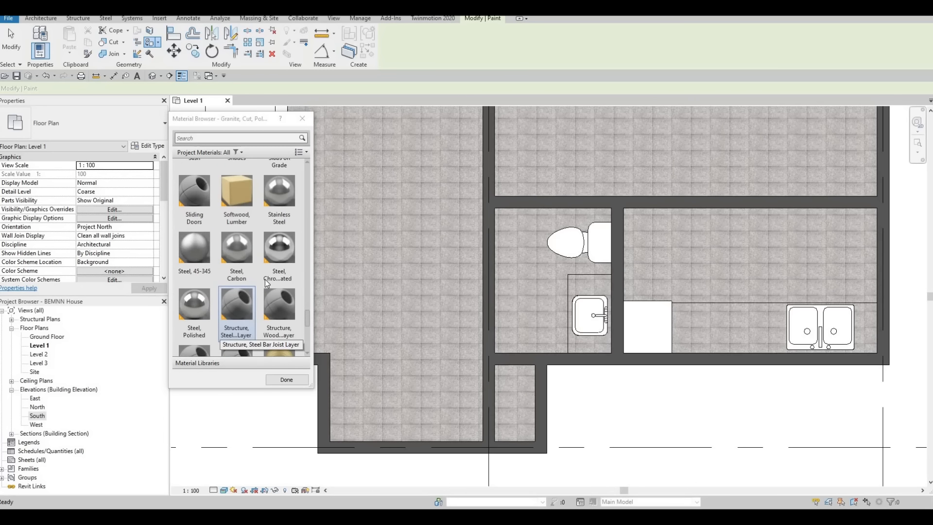
scroll(265, 284, down, 4)
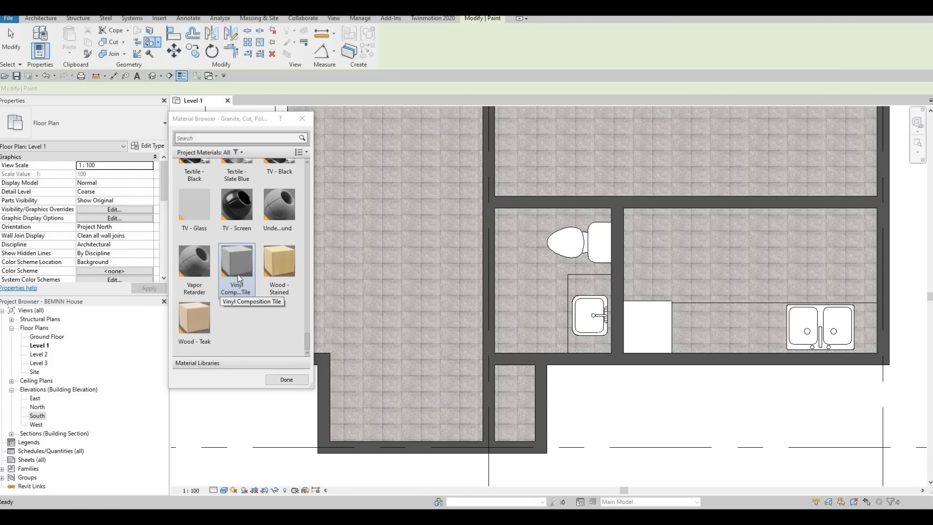
click(238, 275)
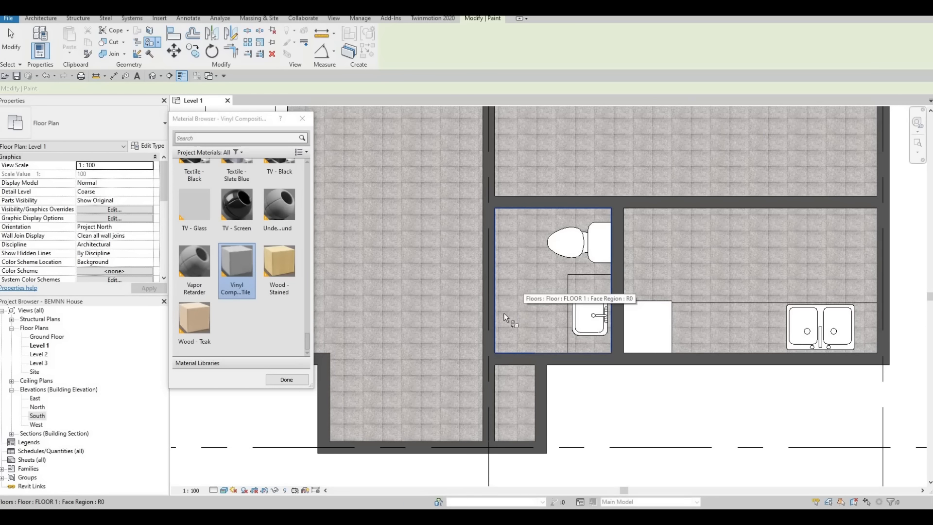
click(531, 312)
scroll(534, 290, up, 7)
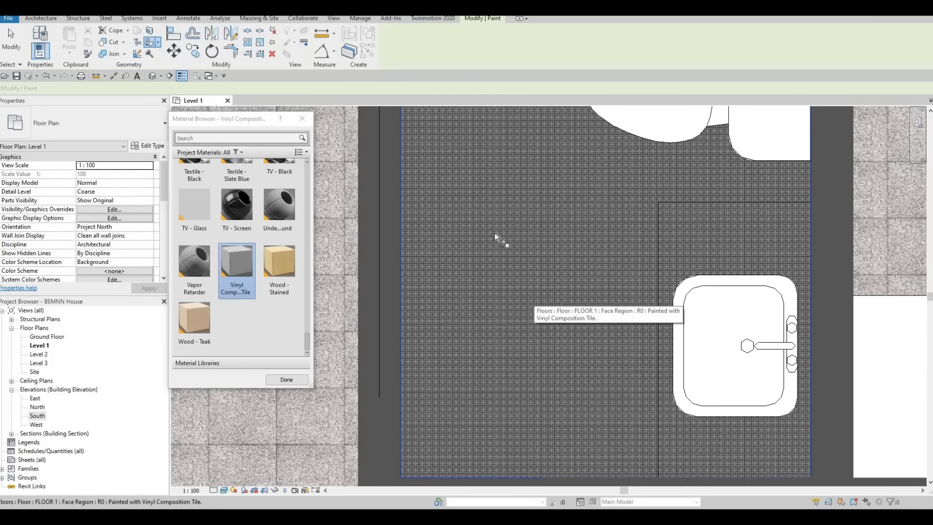
scroll(508, 209, down, 5)
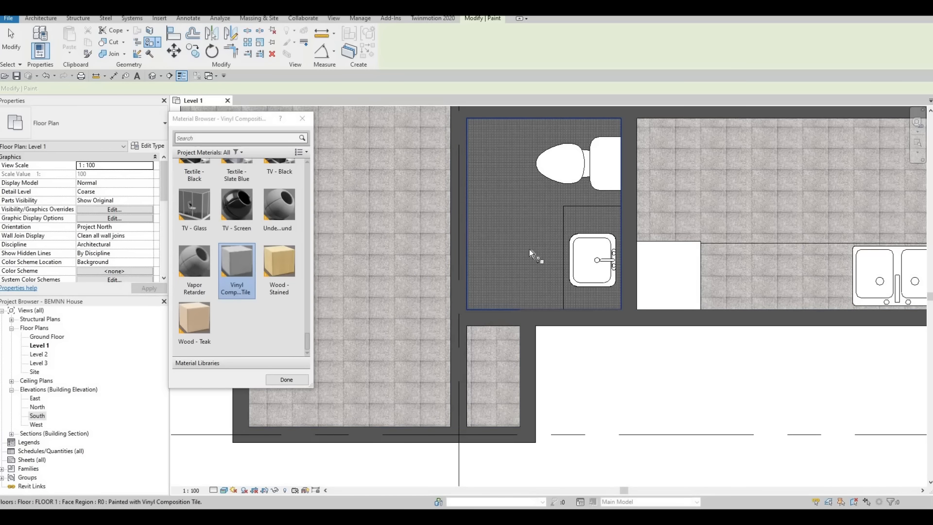
scroll(269, 194, up, 1)
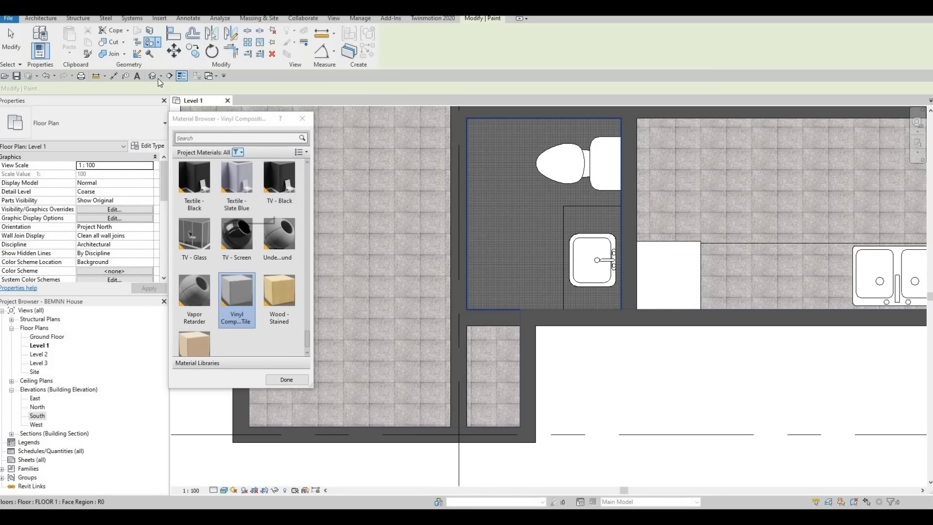
Open the default 3D view of the house and set its visual style to Realistic.
click(154, 77)
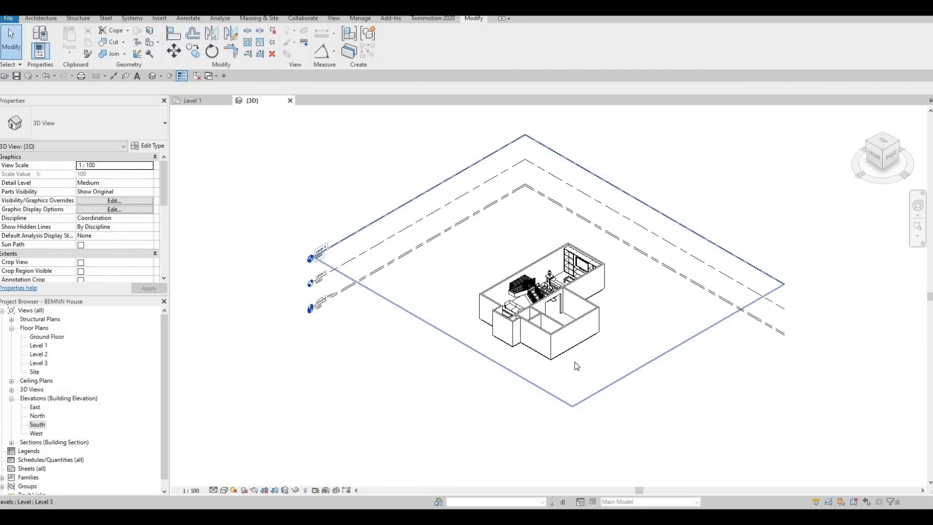
scroll(577, 366, up, 5)
shift+middle_drag(766, 437, 626, 445)
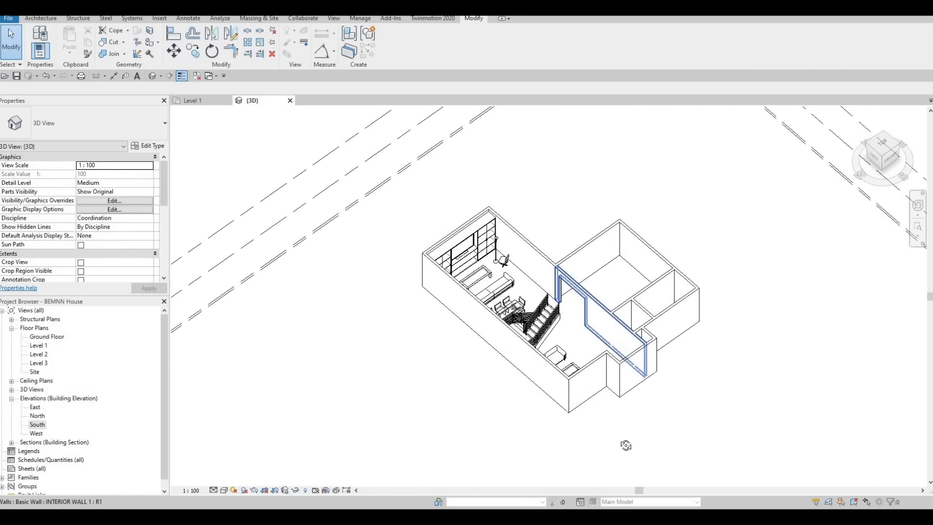
scroll(641, 335, up, 3)
shift+middle_drag(641, 335, 624, 384)
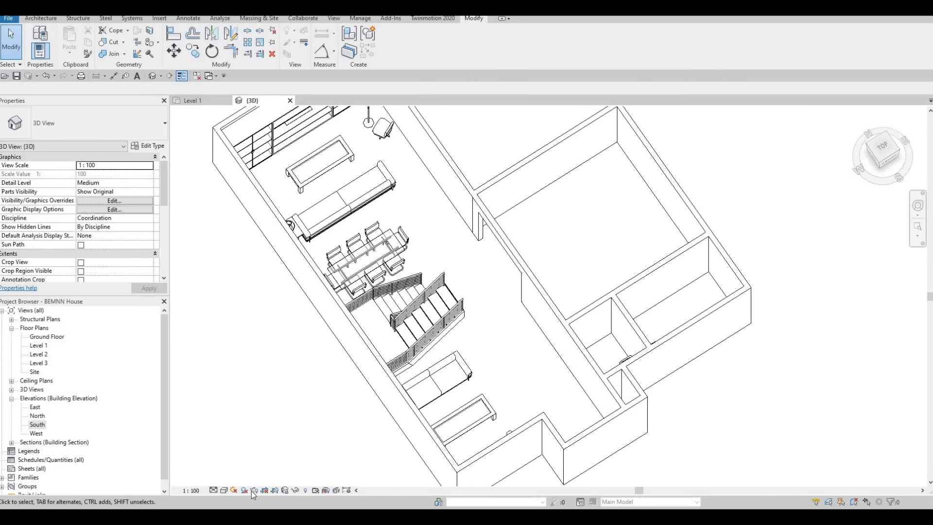
click(227, 489)
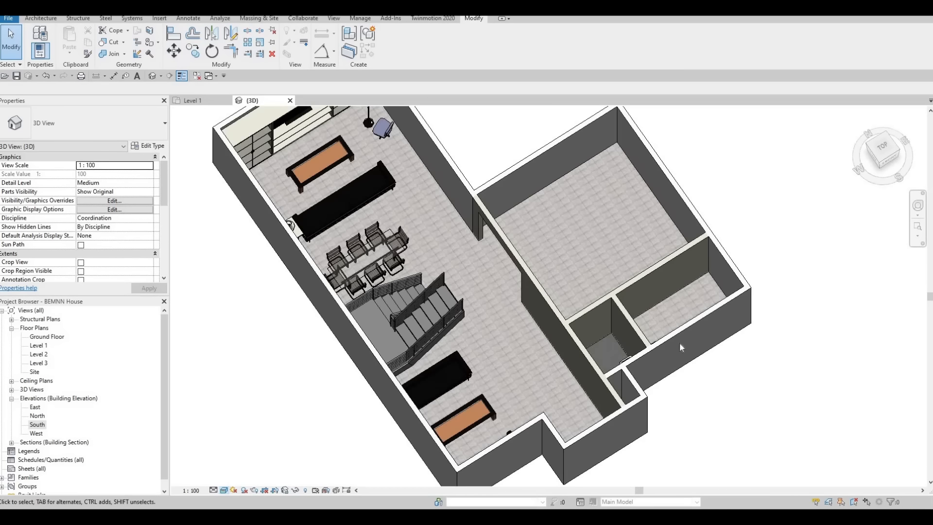
Inspect the underside of the FLOOR 1 floor beneath the bathroom, selecting the floor and deselecting it again.
scroll(596, 336, up, 2)
middle_drag(596, 336, 441, 159)
scroll(568, 379, up, 5)
scroll(507, 295, down, 3)
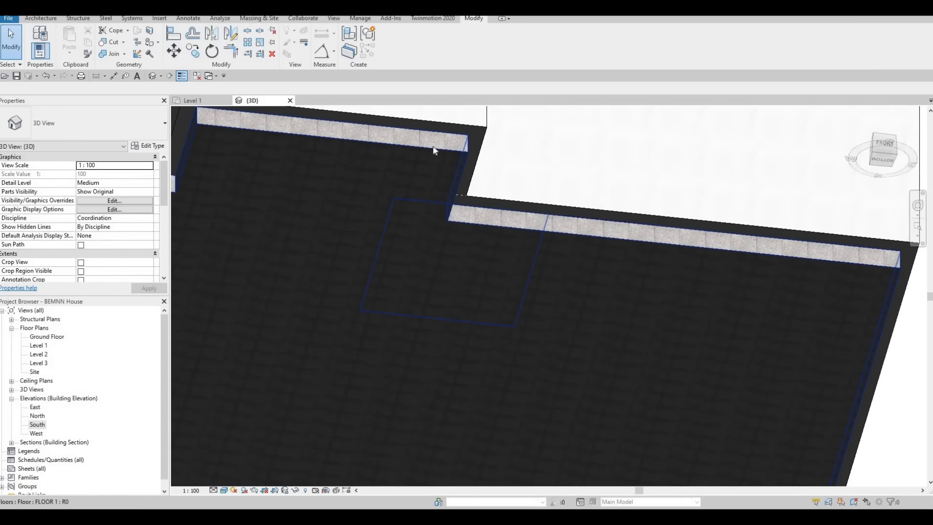
click(543, 285)
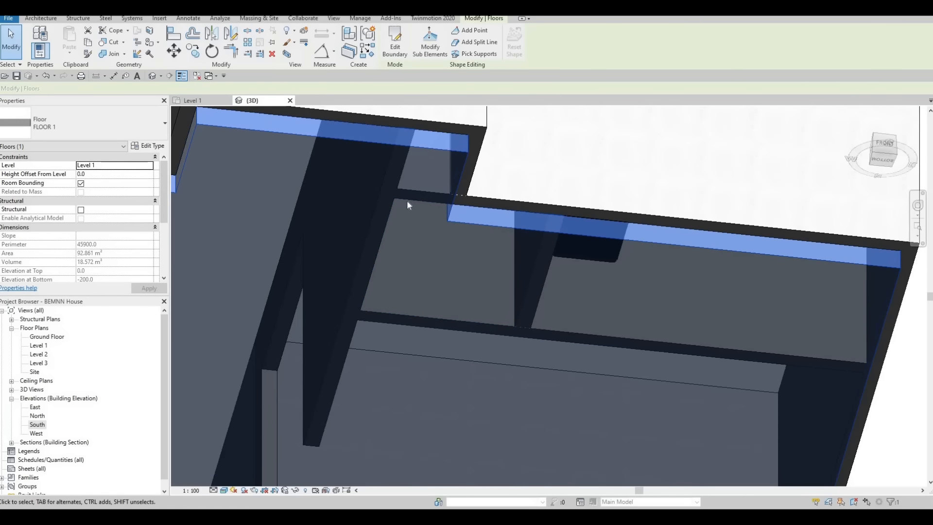
click(561, 238)
Examine the slab edges of FLOOR 1 and how they meet the surrounding exterior walls from below.
scroll(419, 272, down, 3)
middle_drag(343, 319, 448, 293)
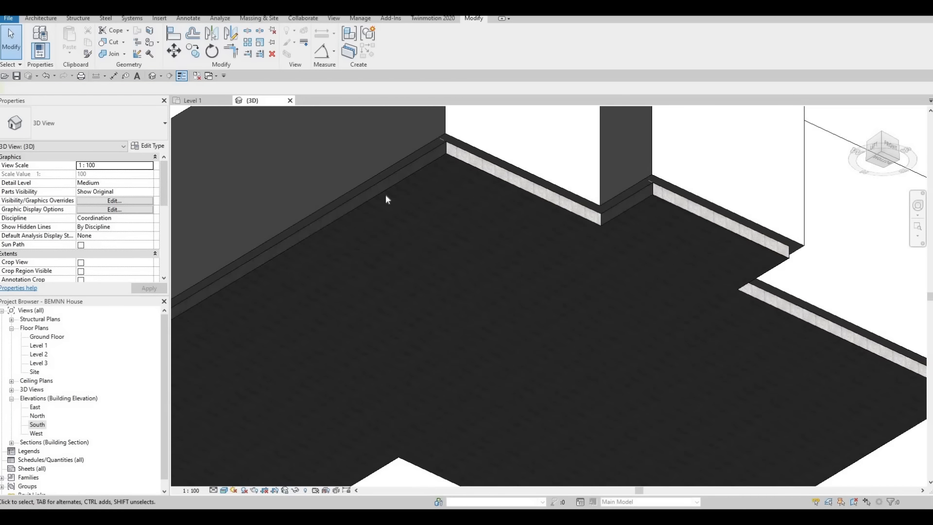
scroll(386, 194, up, 2)
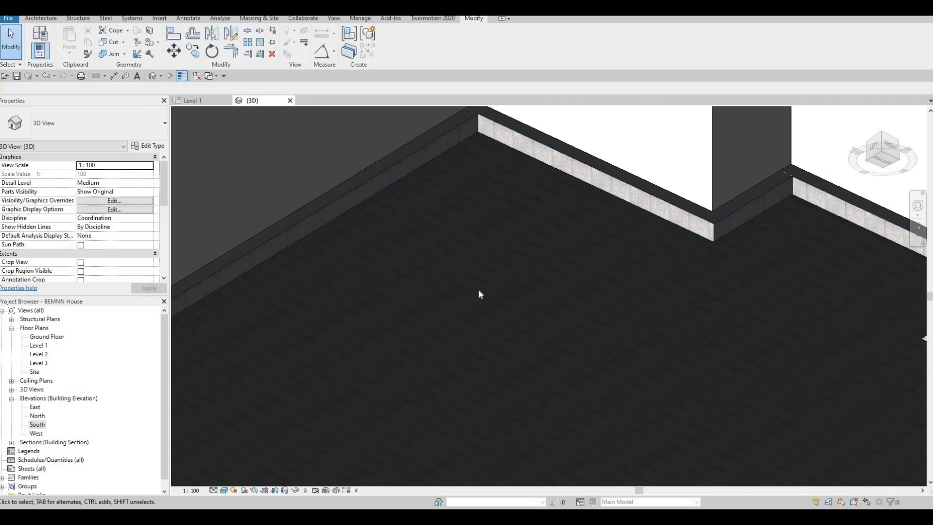
scroll(505, 273, down, 5)
middle_drag(480, 254, 572, 195)
scroll(572, 195, down, 1)
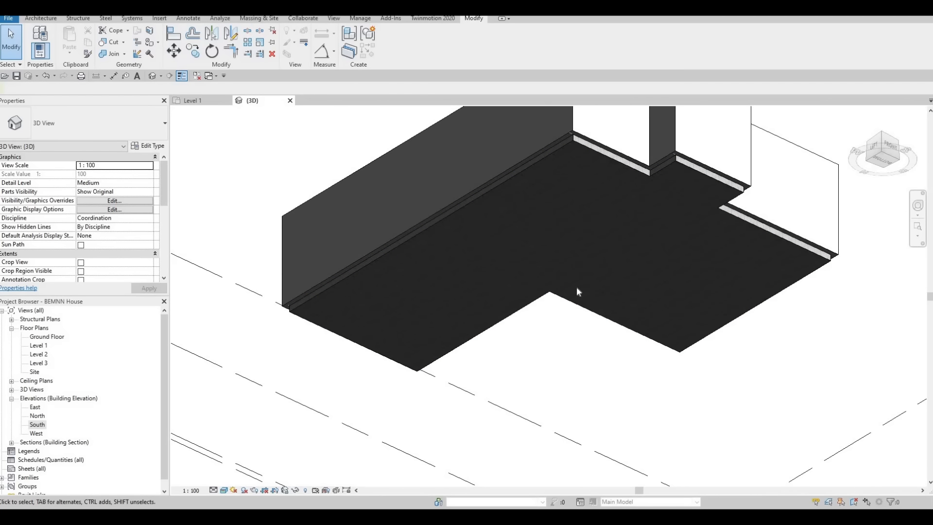
scroll(572, 170, up, 5)
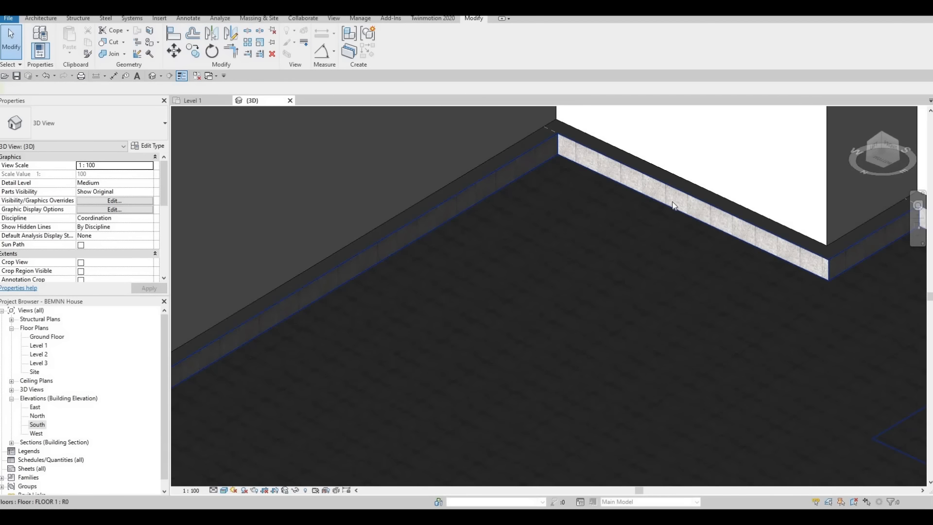
scroll(644, 235, down, 4)
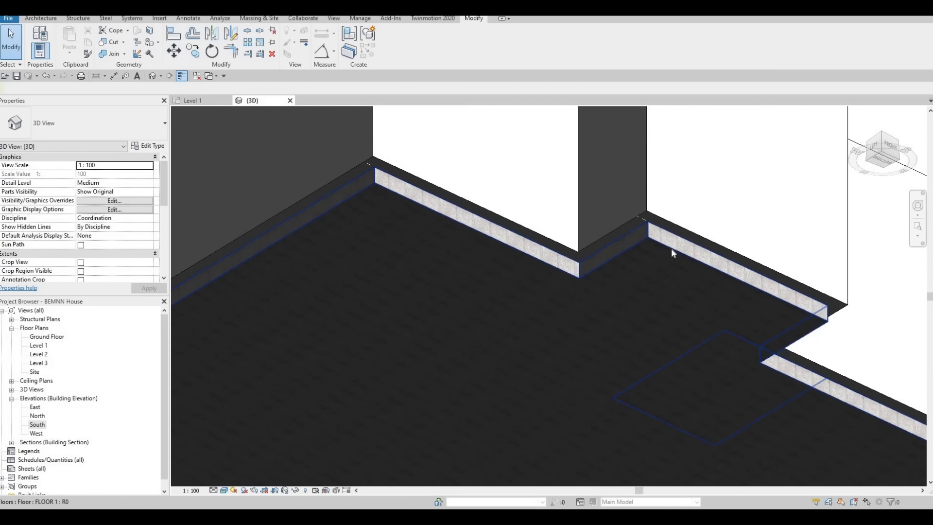
Examine the remaining slab edges from below and the tiled floor against the exterior walls from above.
middle_drag(681, 288, 479, 215)
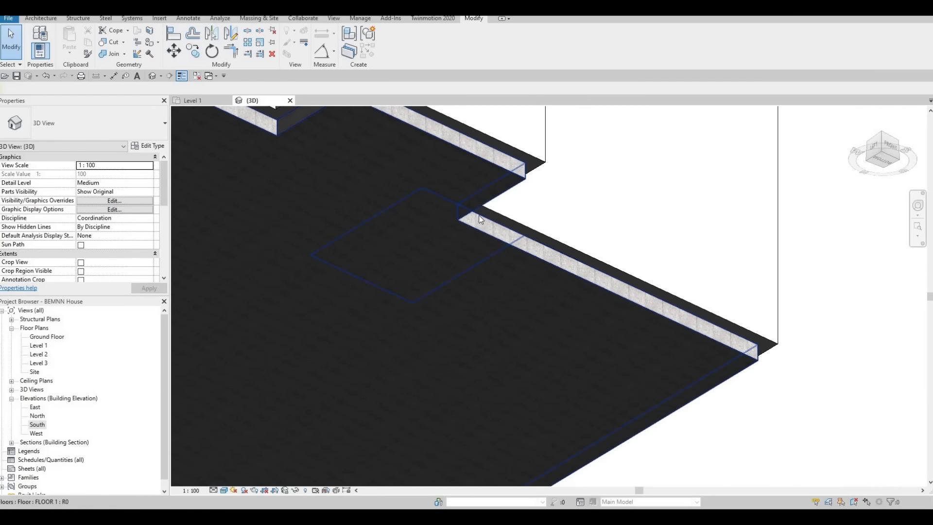
shift+middle_drag(472, 453, 495, 245)
scroll(499, 275, down, 1)
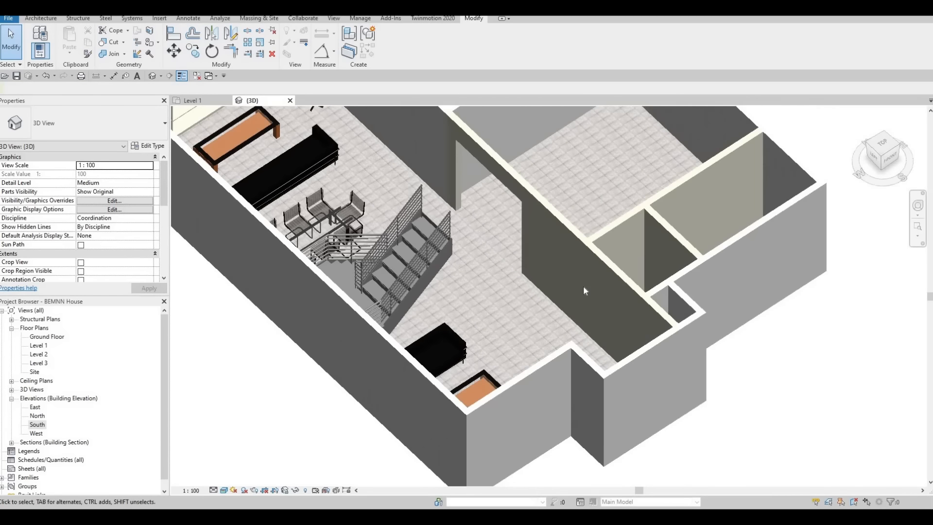
scroll(616, 282, up, 5)
middle_drag(584, 347, 578, 334)
scroll(625, 290, down, 4)
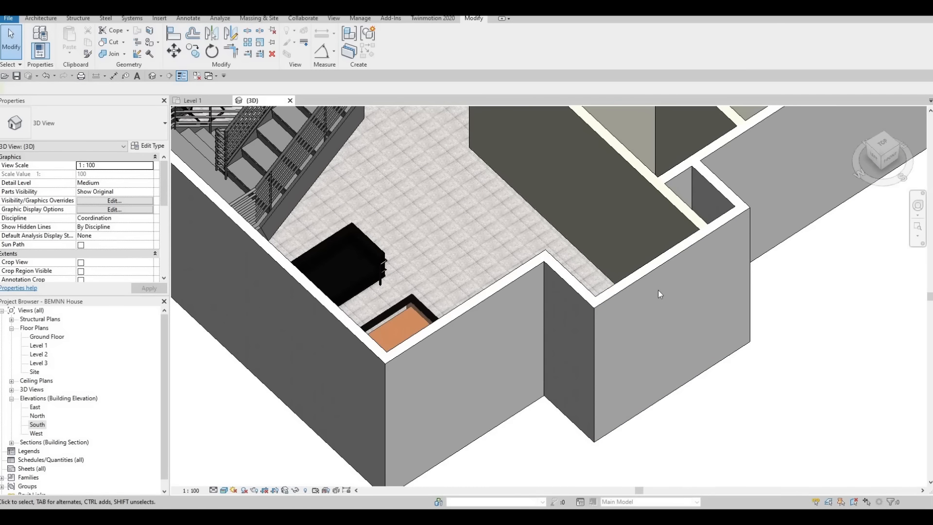
Inspect the projecting exterior wall corner and slab edge from outside, selecting one EXTERIOR WALL 1 segment and deselecting it again.
shift+middle_drag(788, 300, 846, 145)
middle_drag(846, 146, 425, 428)
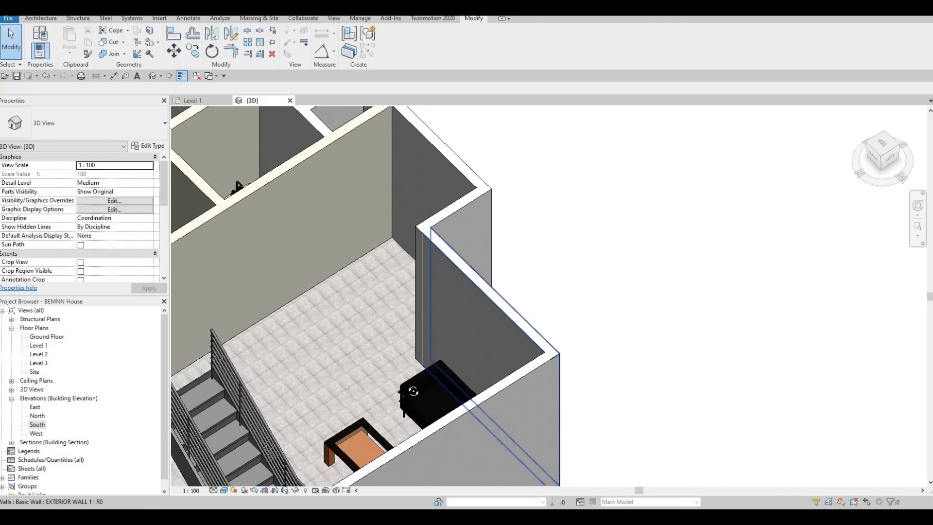
shift+middle_drag(413, 391, 421, 158)
shift+middle_drag(488, 218, 496, 179)
click(504, 187)
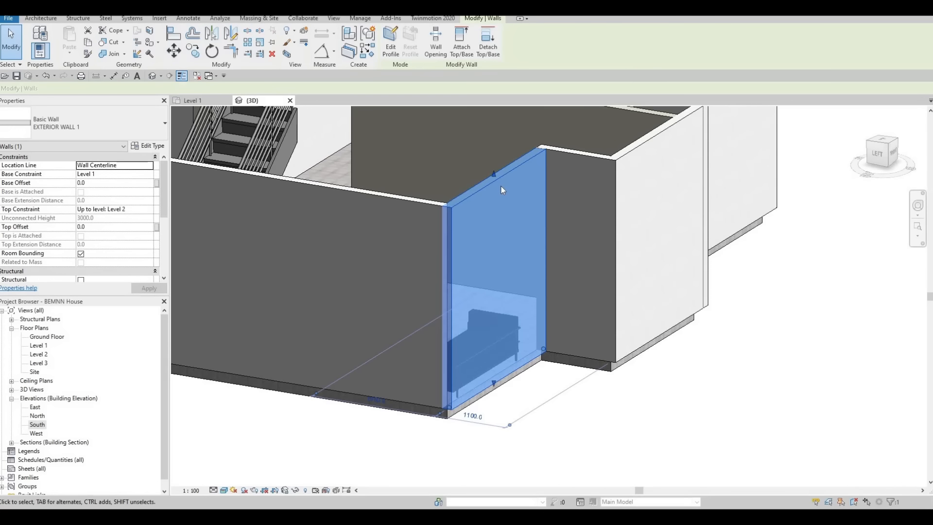
key(Escape)
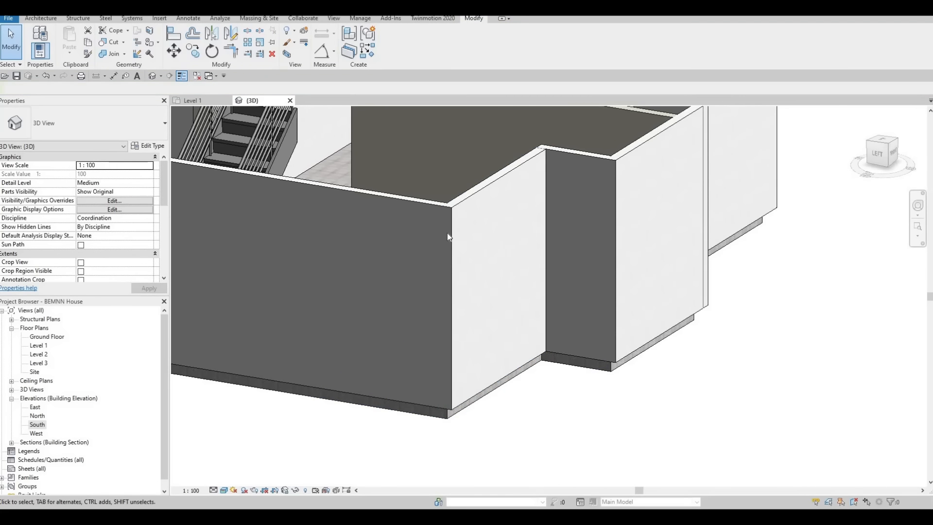
Check the bathroom's painted vinyl tile from above, along with the whole furnished Level 1 floor.
shift+middle_drag(509, 249, 541, 287)
scroll(551, 260, up, 6)
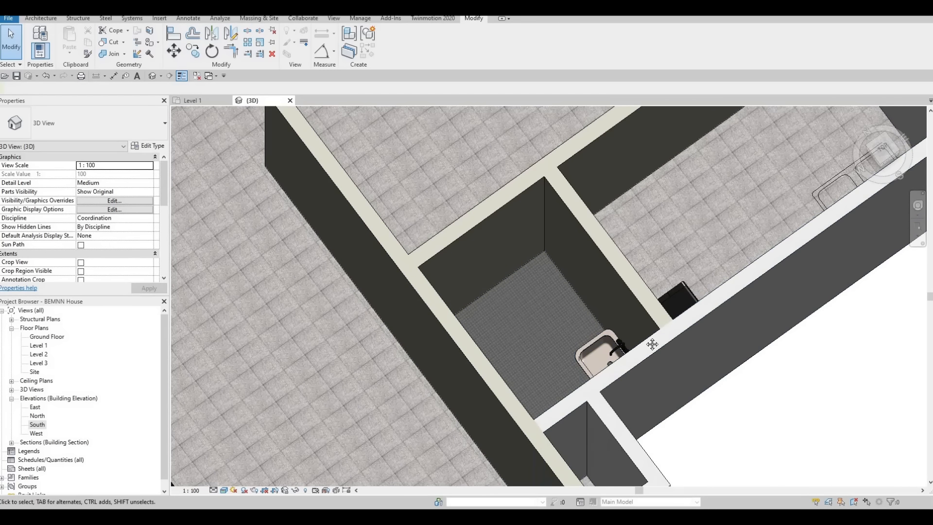
scroll(511, 323, down, 8)
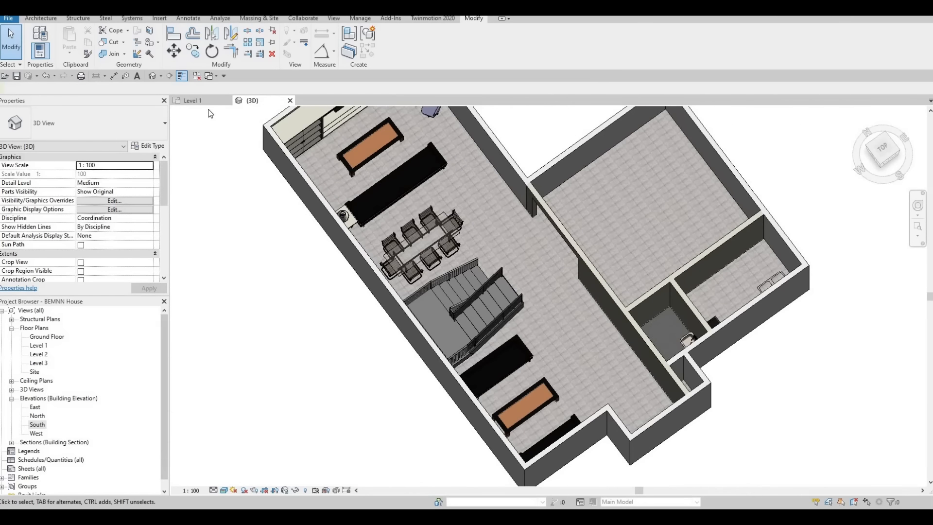
Close the 3D view and display the Level 1 floor plan in a line-only visual style.
click(290, 101)
middle_drag(290, 396, 300, 400)
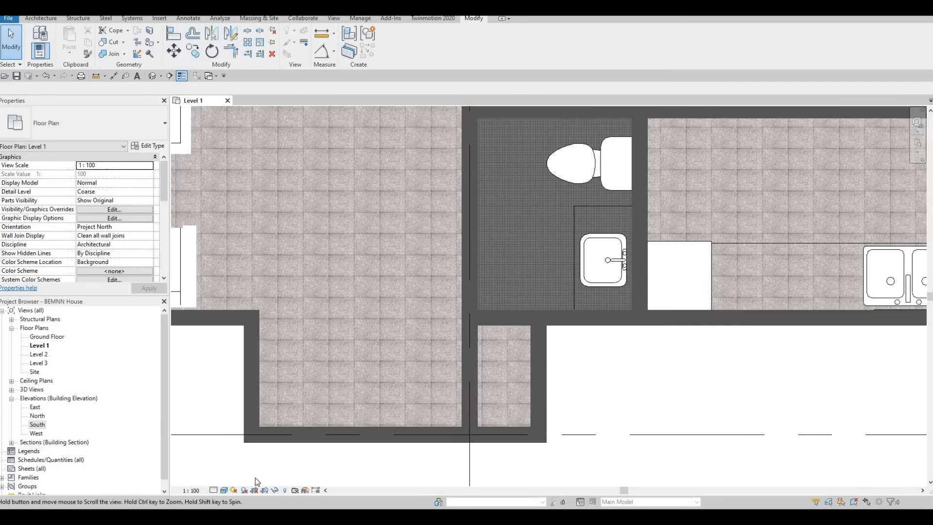
scroll(290, 396, down, 2)
click(226, 489)
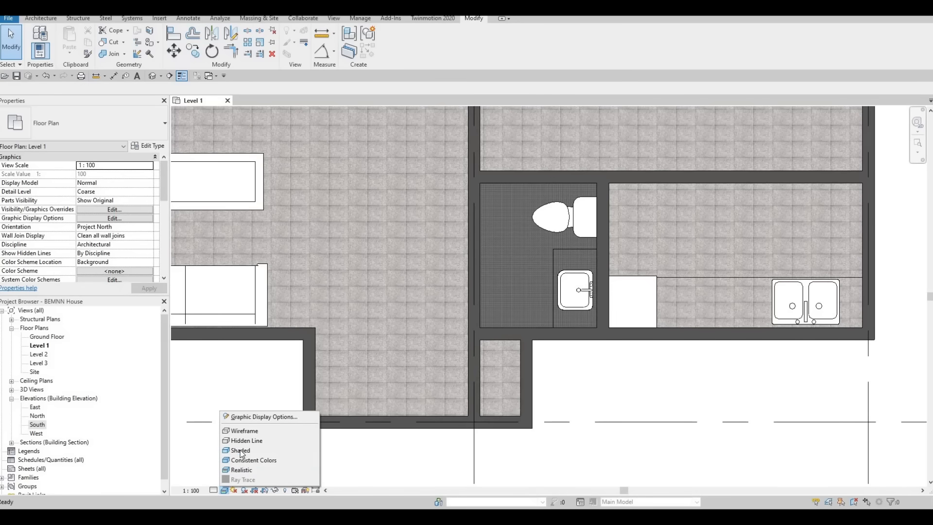
scroll(431, 341, down, 6)
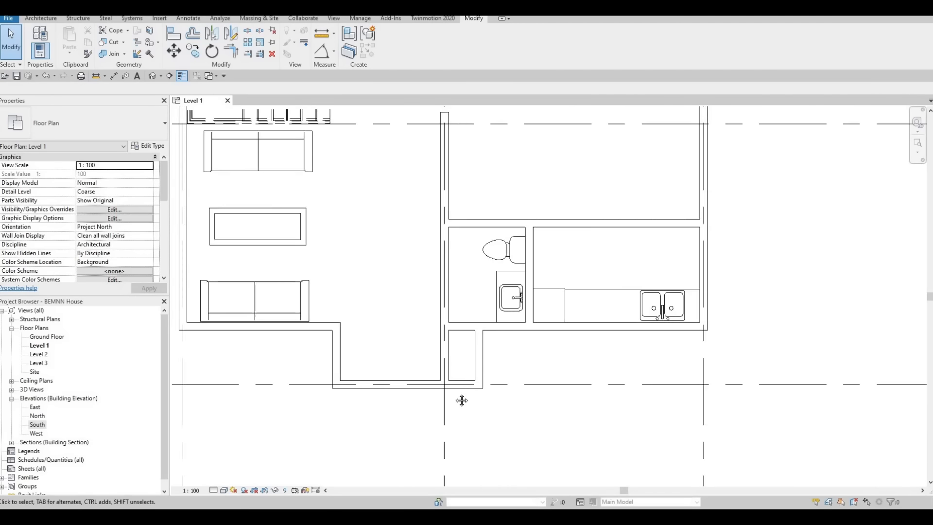
Review the Level 1 floor plan from the living and dining areas and stairs to the bathroom, kitchen and large room.
scroll(472, 395, up, 5)
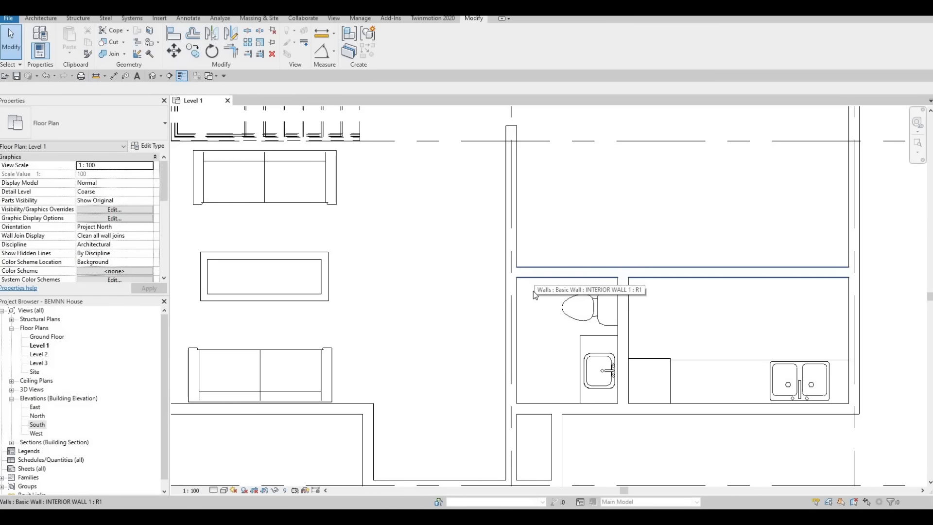
scroll(515, 360, down, 3)
middle_drag(506, 338, 480, 352)
scroll(479, 425, down, 2)
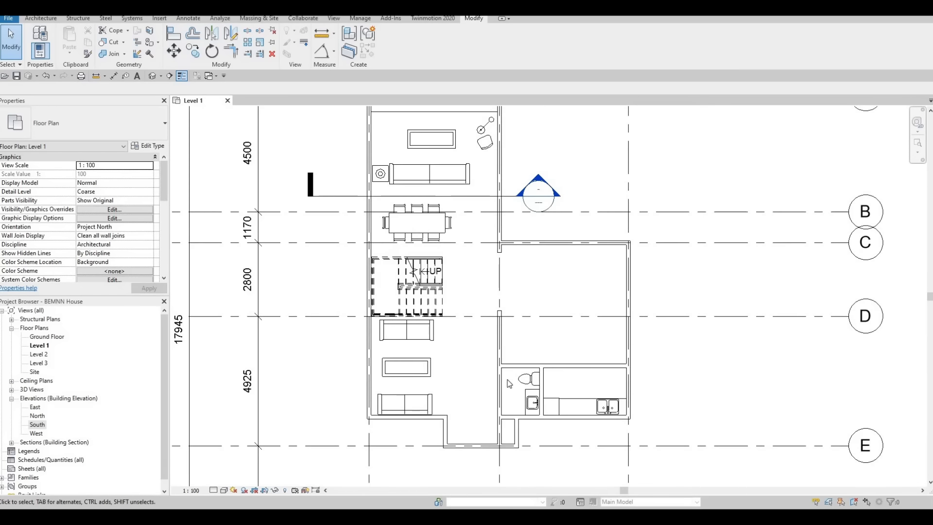
middle_drag(545, 248, 536, 299)
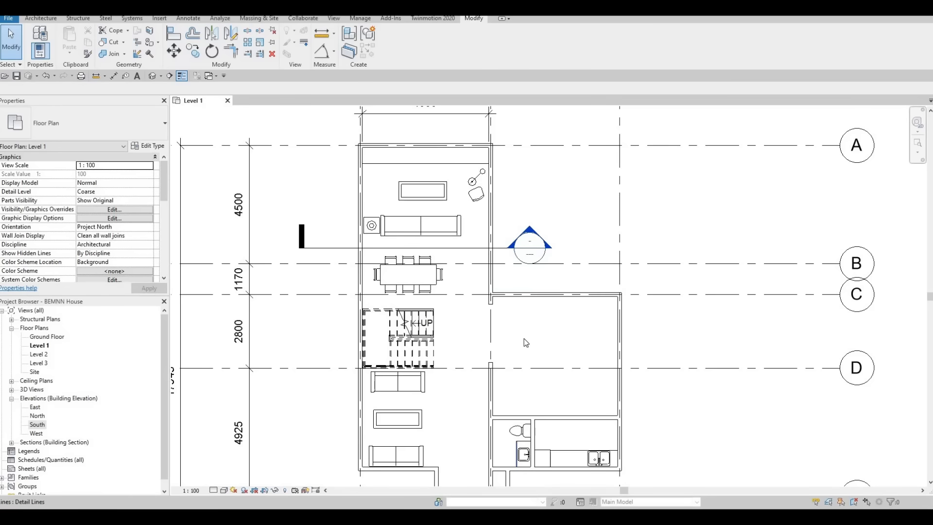
middle_drag(541, 366, 556, 282)
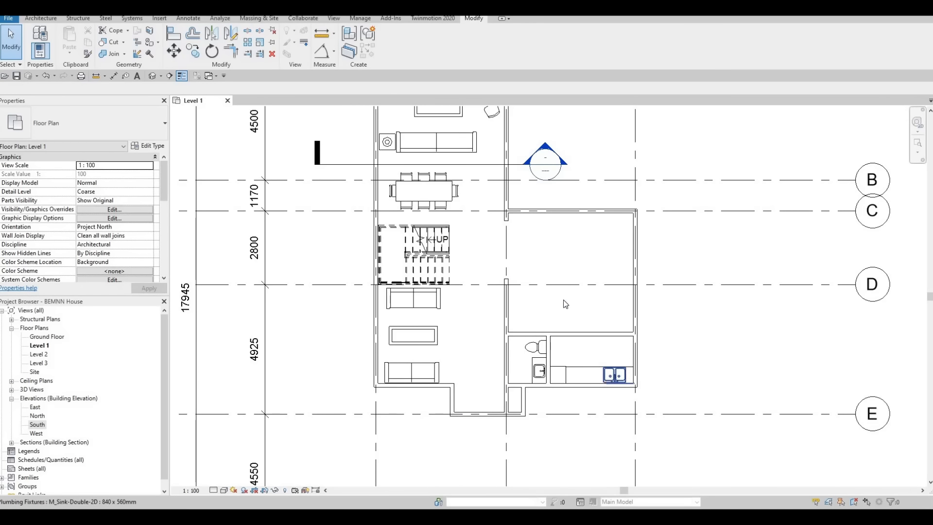
middle_drag(455, 244, 484, 248)
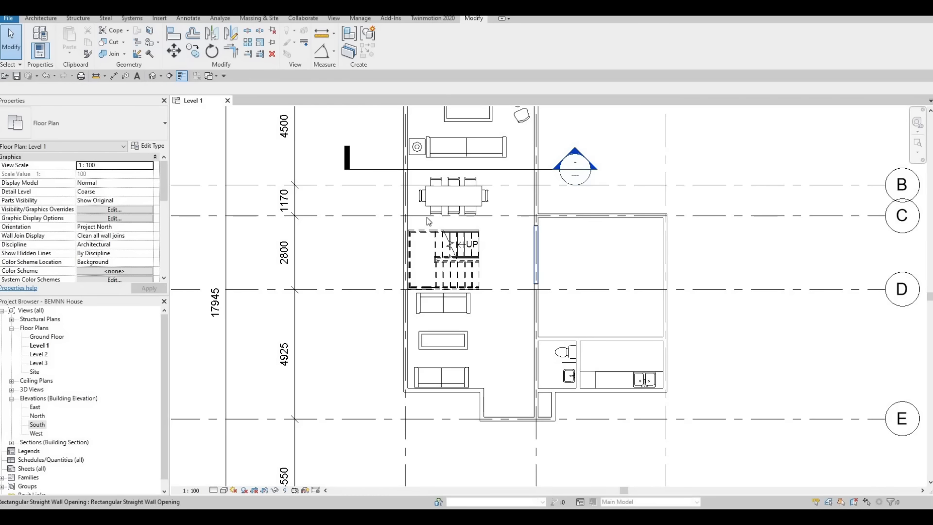
scroll(411, 193, up, 3)
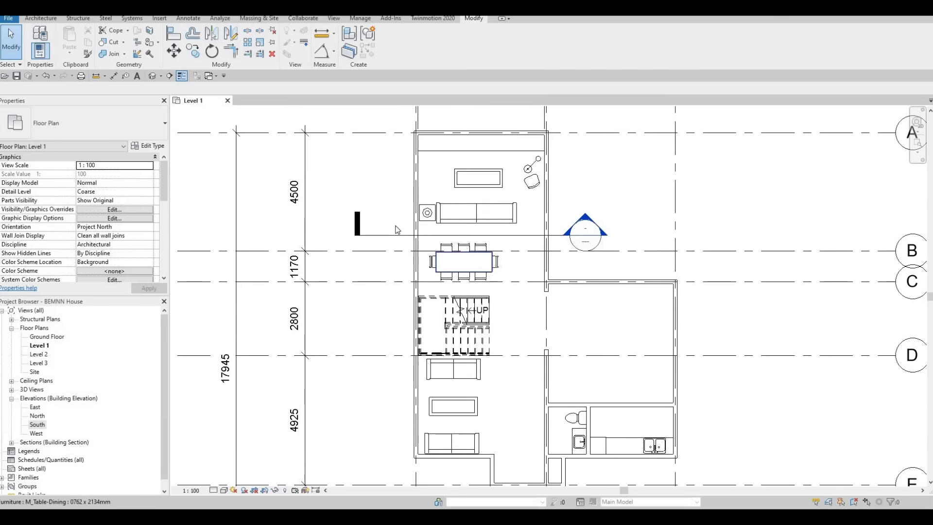
middle_drag(507, 234, 486, 98)
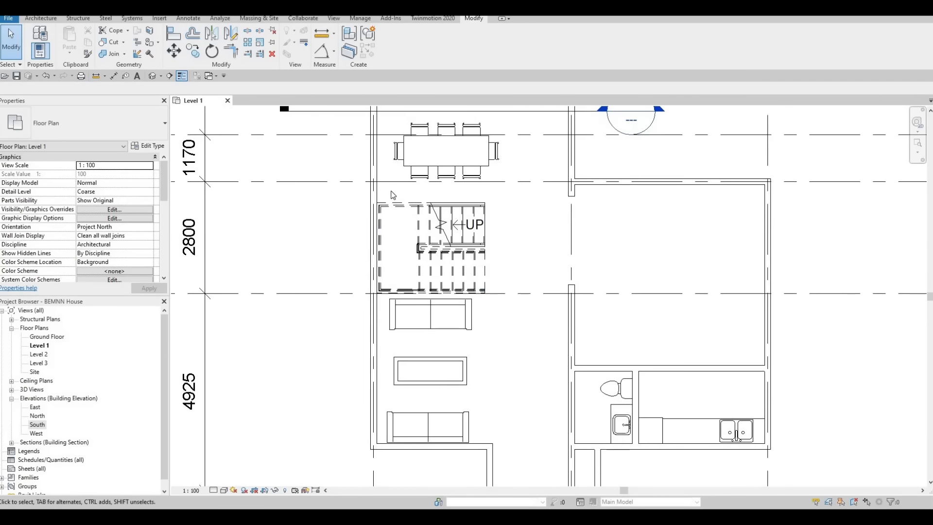
middle_drag(392, 194, 220, 175)
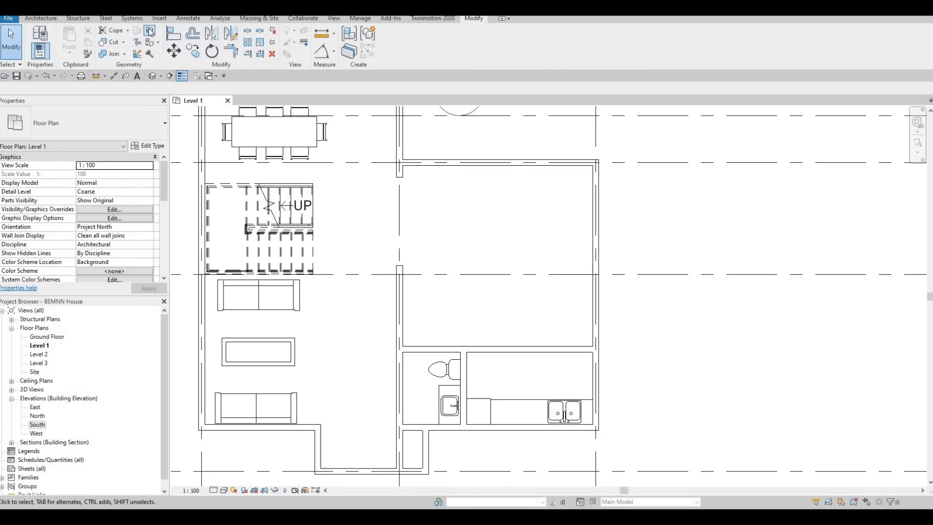
Pick the FLOOR 1 floor for Split Face, check its boundary in the Realistic style, and set the plan to Wireframe.
click(489, 168)
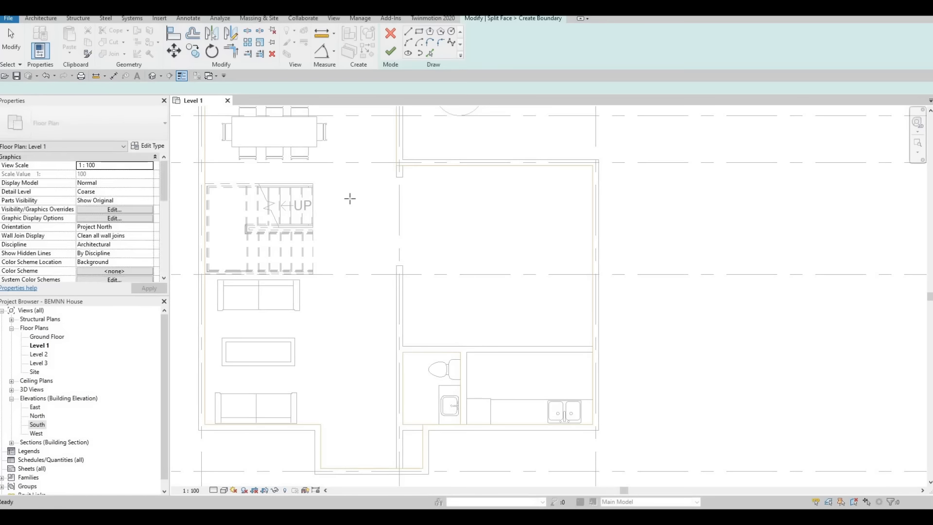
click(224, 490)
click(241, 469)
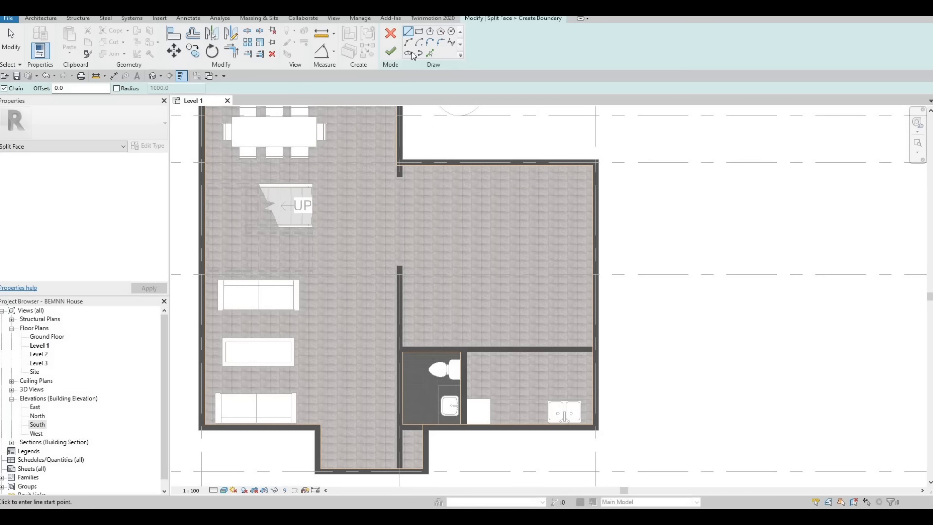
scroll(414, 206, up, 5)
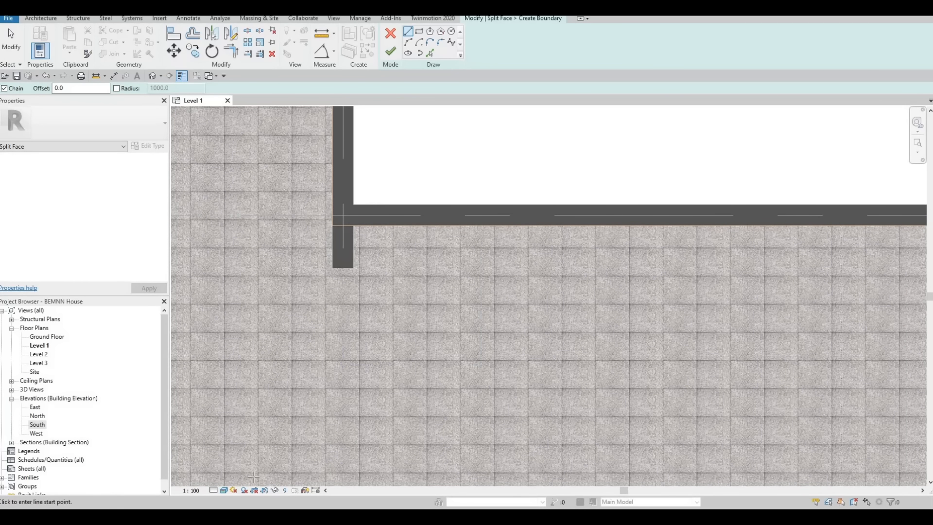
click(224, 490)
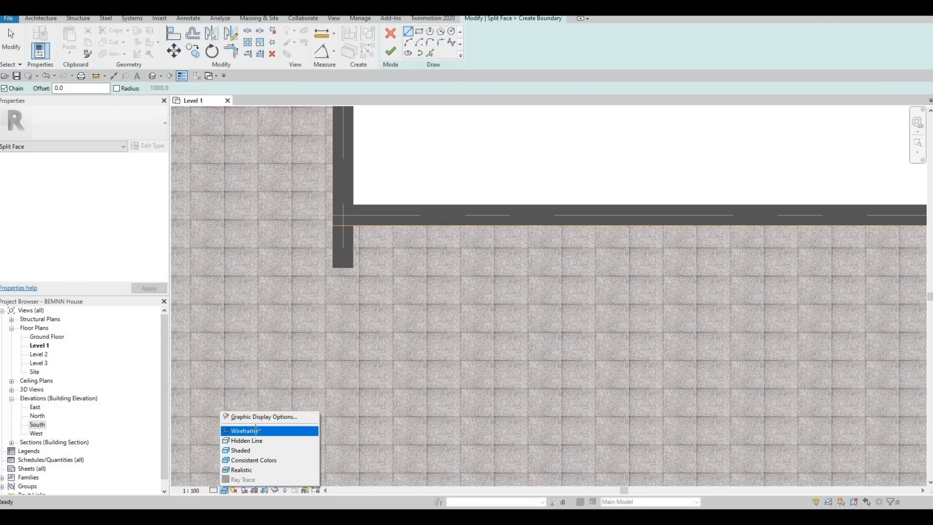
click(243, 430)
scroll(330, 208, down, 3)
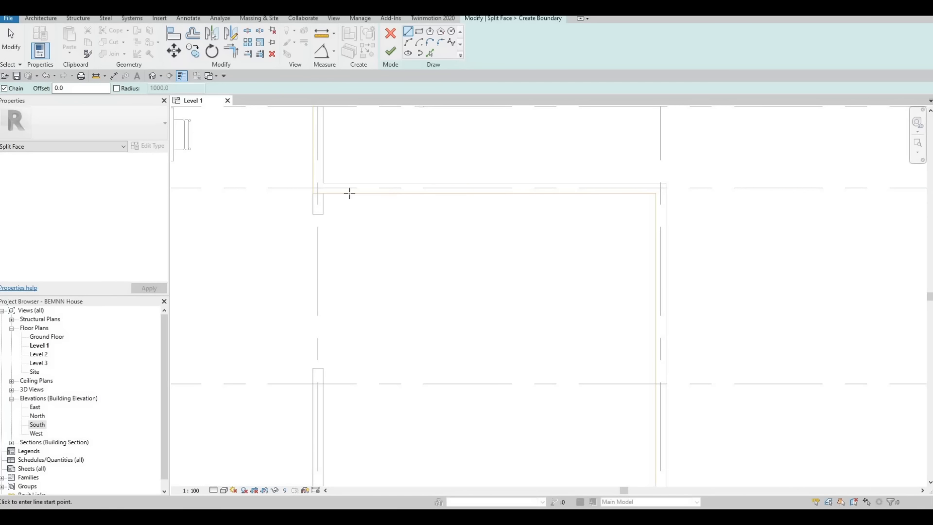
Split off the large room's floor region with boundary lines along its left and lower inner wall faces, the lower line 4755 mm long.
click(333, 194)
click(323, 194)
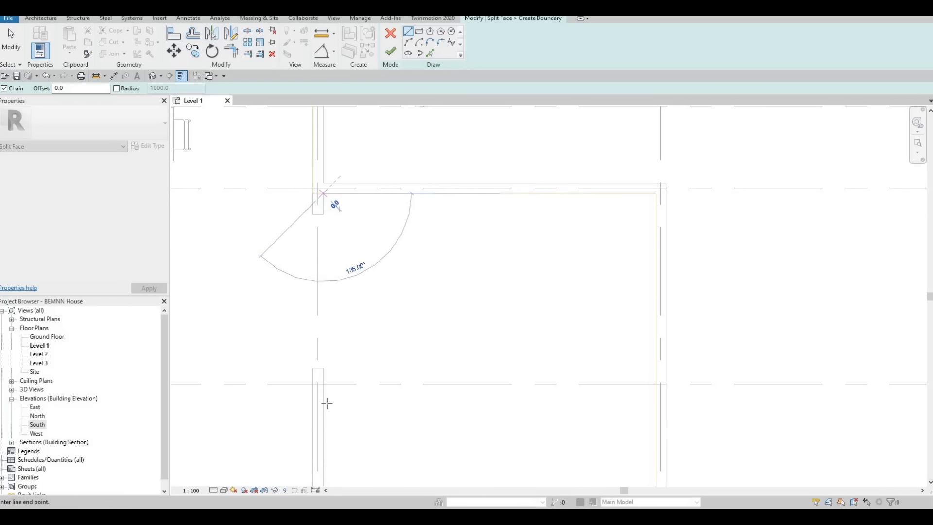
ctrl+scroll(350, 271, down, 5)
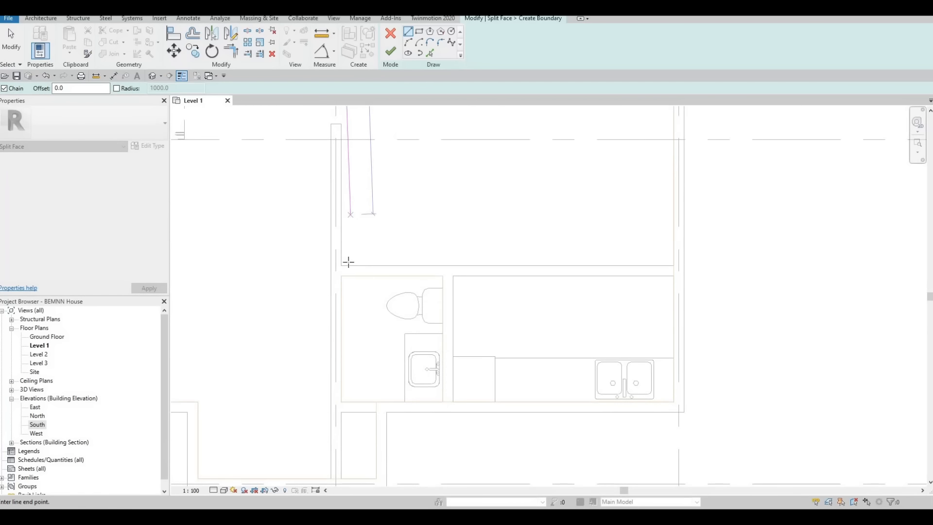
click(541, 274)
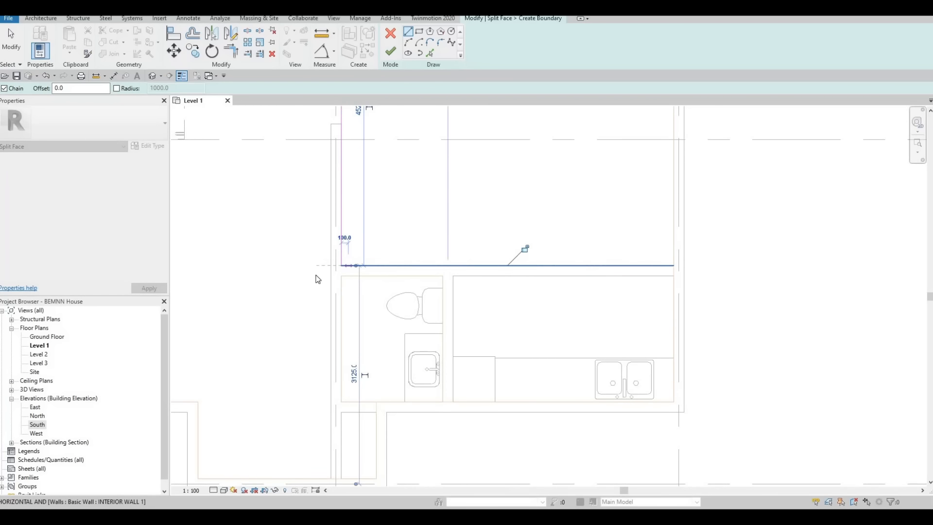
scroll(459, 261, up, 4)
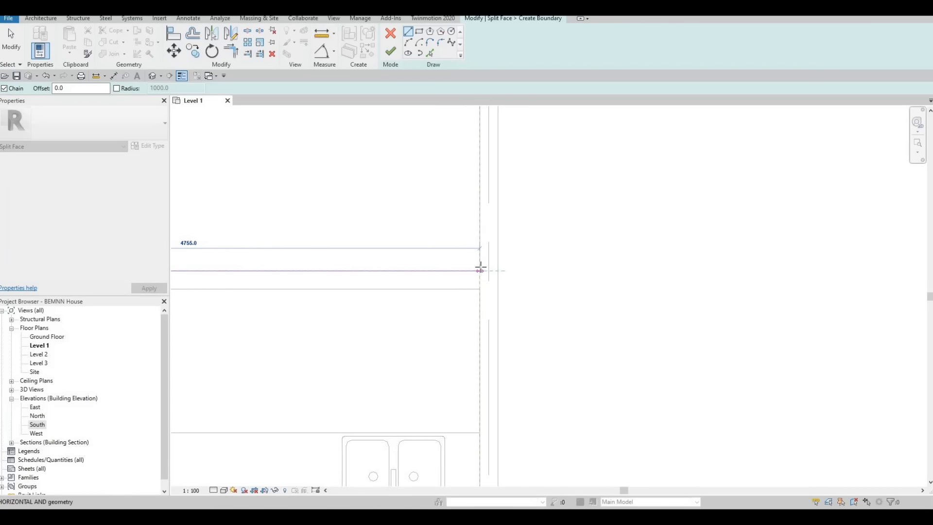
click(480, 270)
scroll(462, 246, down, 5)
key(Escape)
key(Escape)
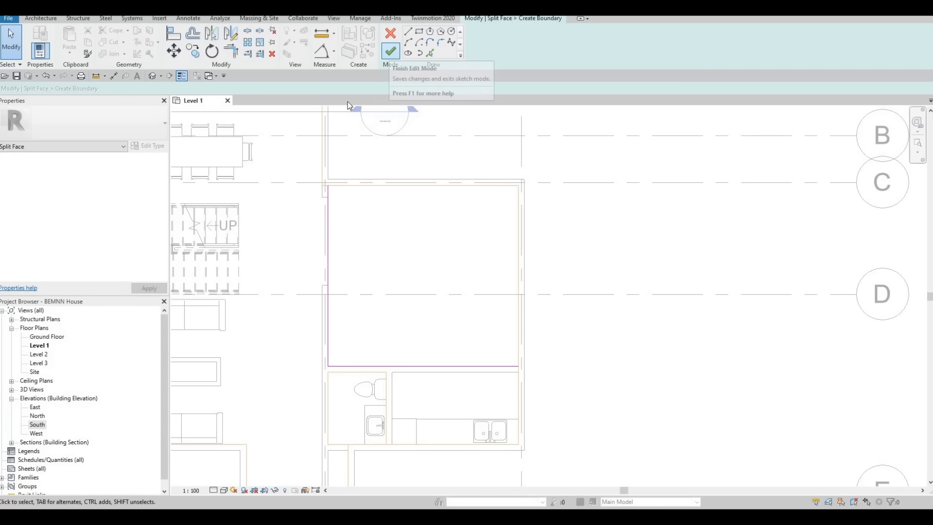
click(389, 54)
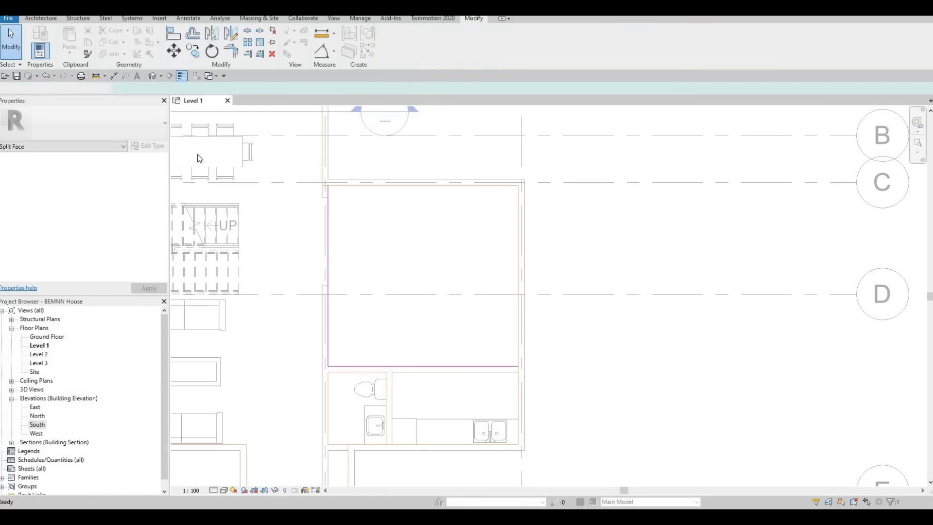
Display the Level 1 plan in the Realistic style, start Paint and look through the project materials for a floor finish.
click(225, 491)
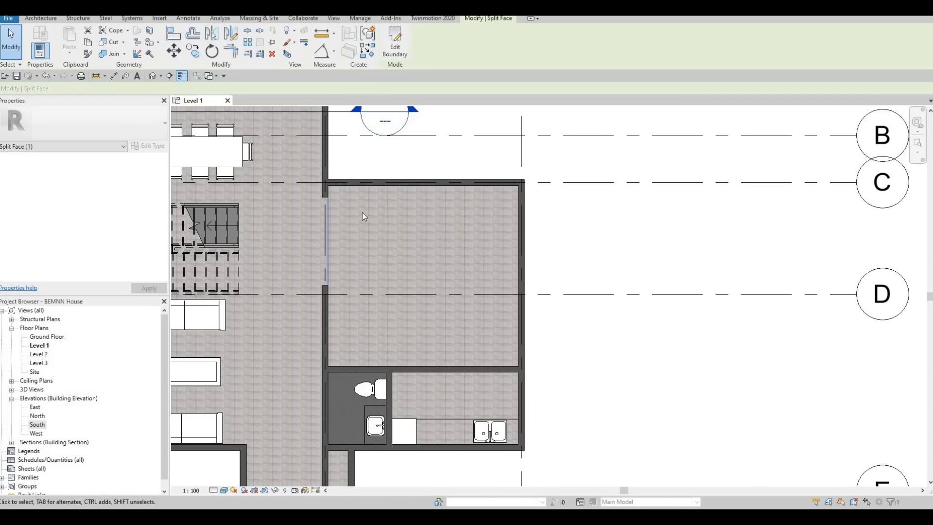
click(151, 43)
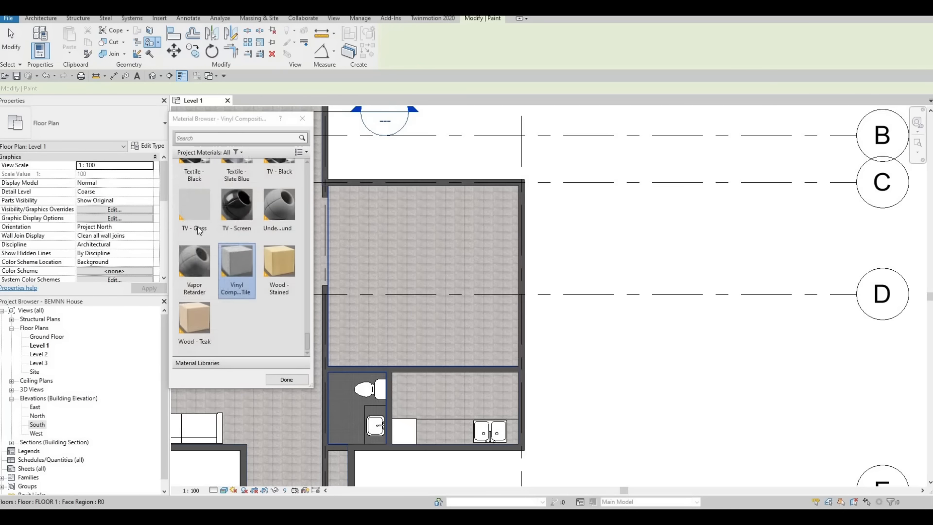
scroll(201, 338, down, 1)
scroll(214, 315, up, 5)
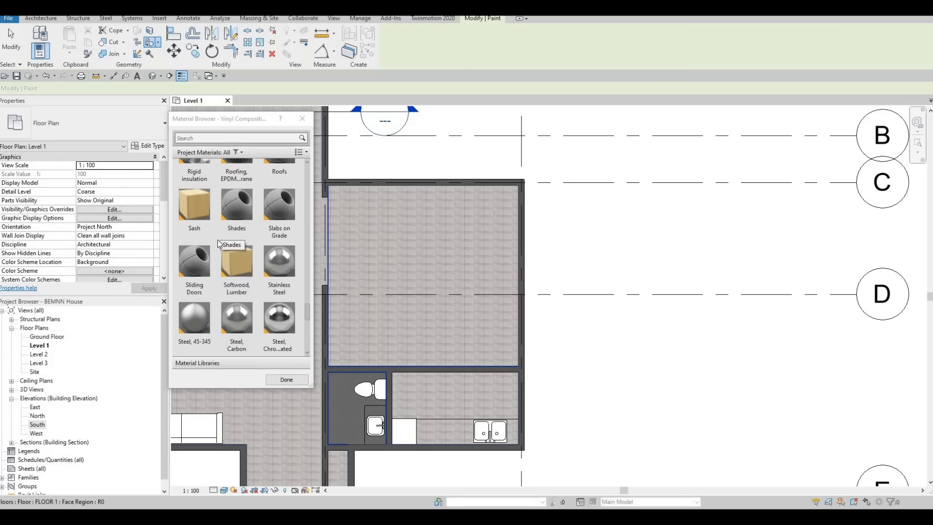
scroll(223, 295, up, 5)
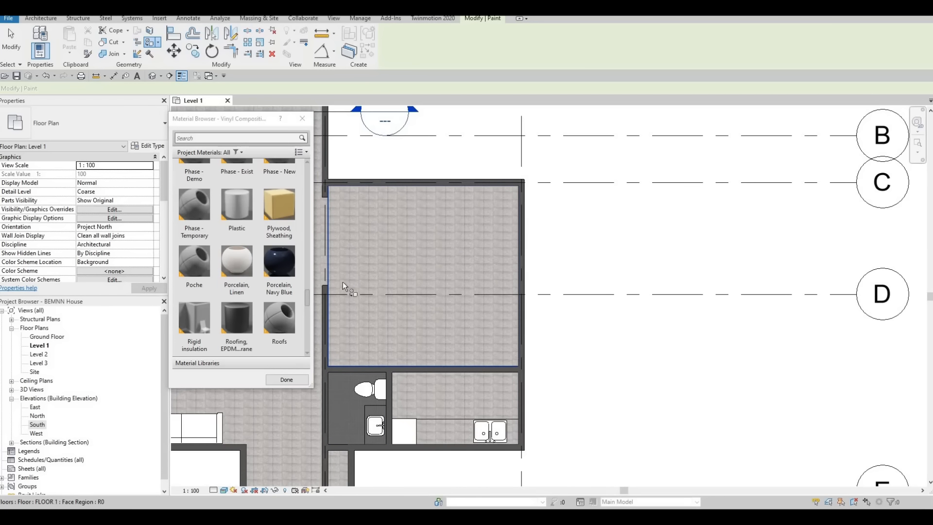
scroll(342, 281, up, 1)
scroll(220, 273, up, 10)
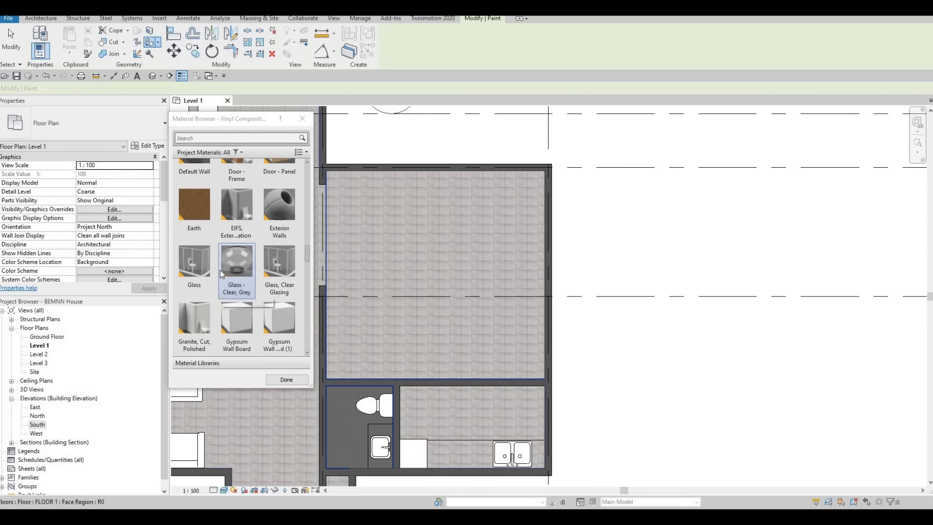
scroll(221, 275, up, 10)
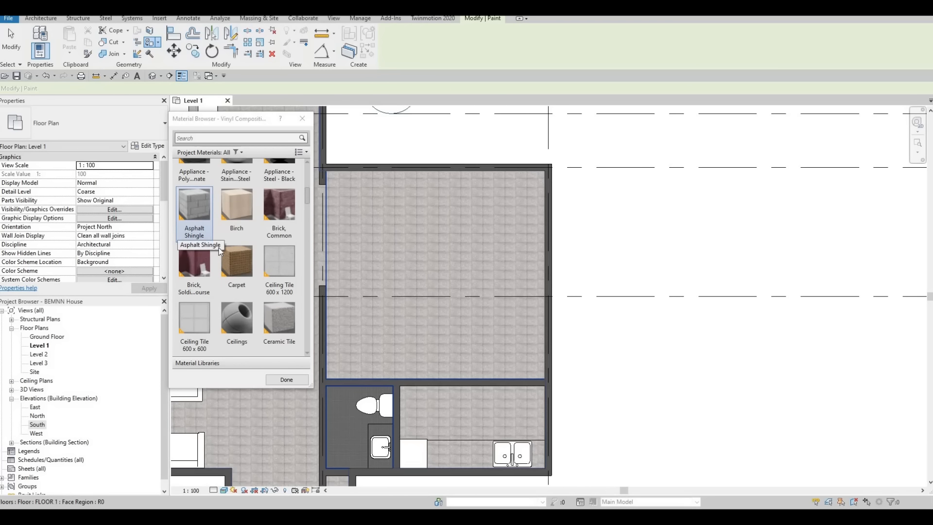
scroll(219, 250, up, 5)
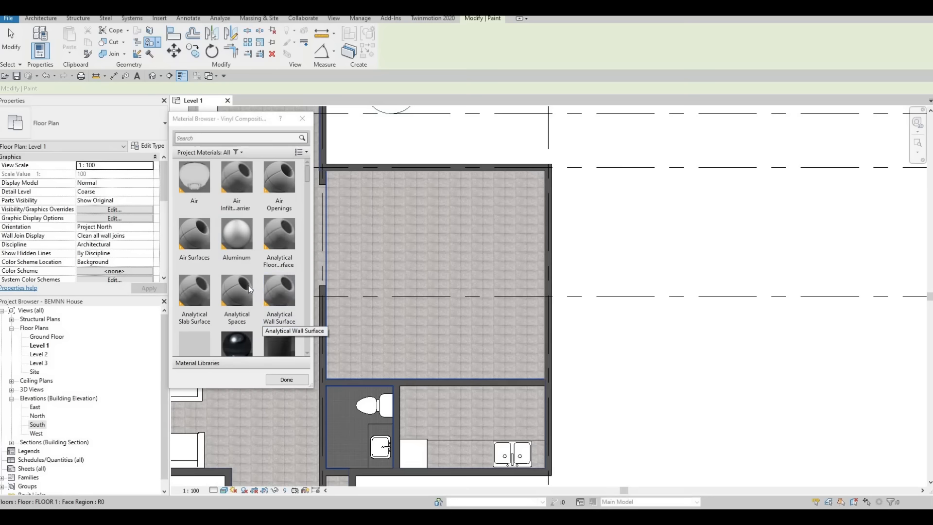
scroll(249, 285, down, 14)
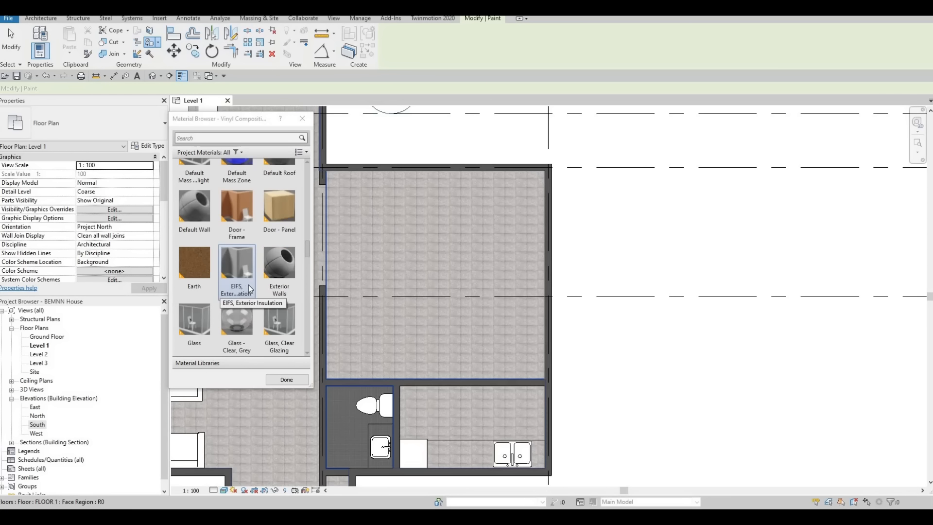
scroll(248, 286, down, 3)
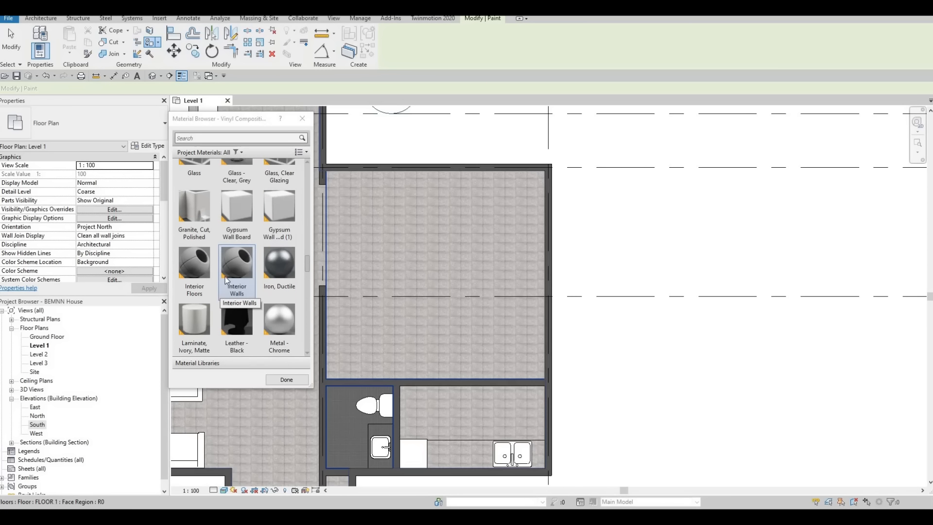
scroll(226, 276, down, 3)
scroll(270, 288, down, 5)
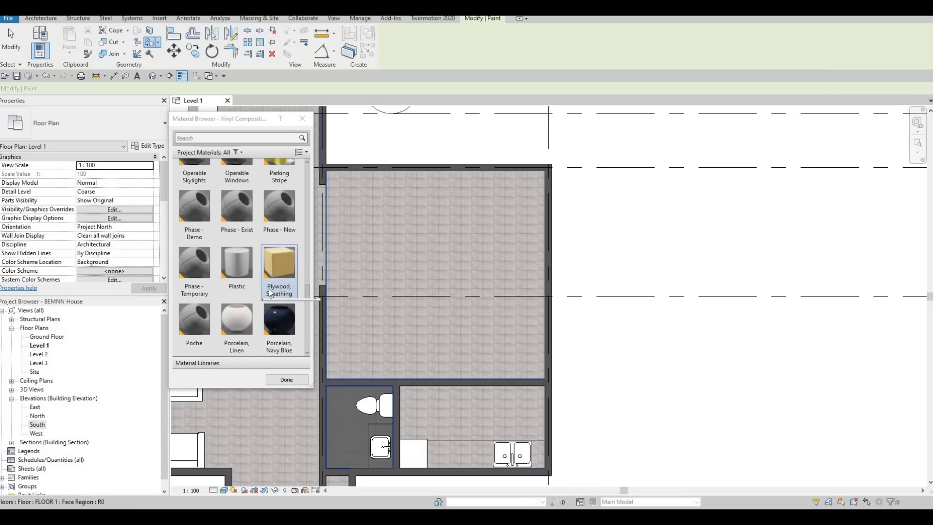
Search the materials for "tile" and paint the large room's floor region with Ceramic Tile.
click(210, 138)
text(tile)
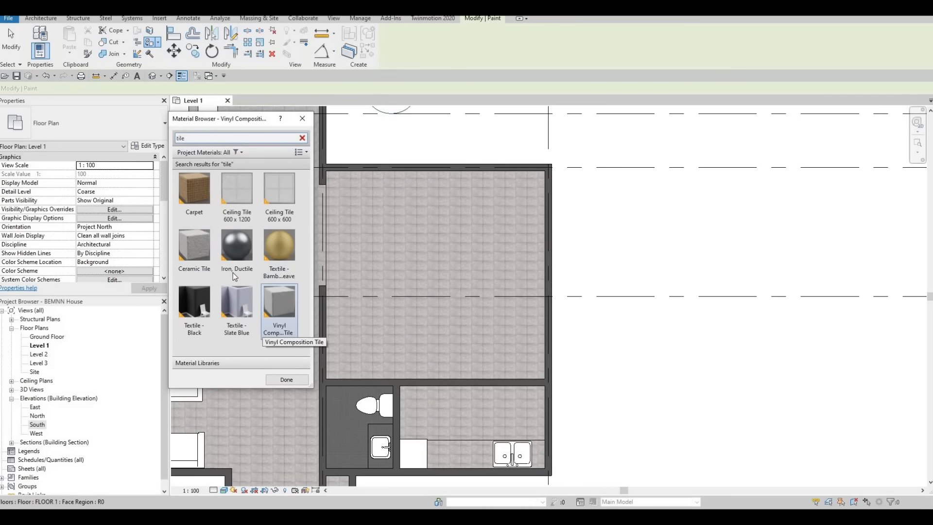
click(200, 250)
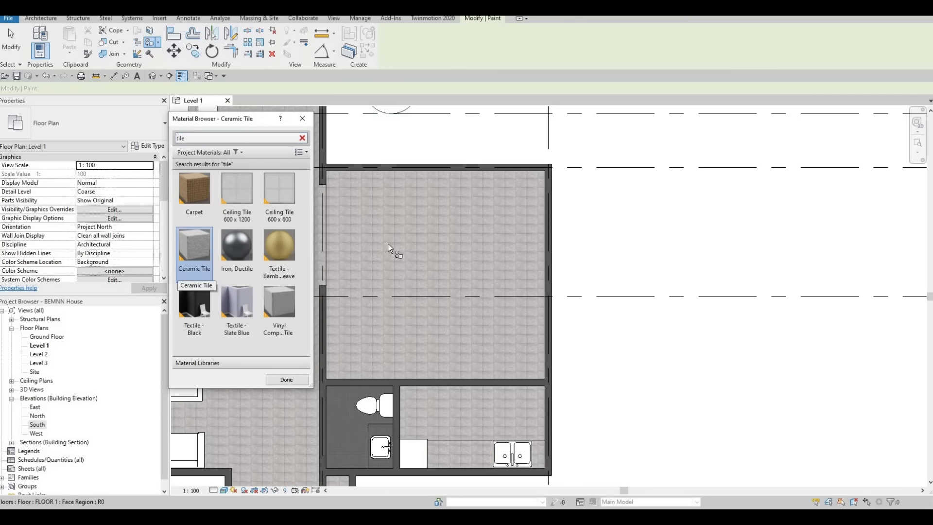
click(418, 357)
Compare the large room's Ceramic Tile with the bathroom's Vinyl Composition Tile up close, and finish painting.
scroll(500, 262, up, 3)
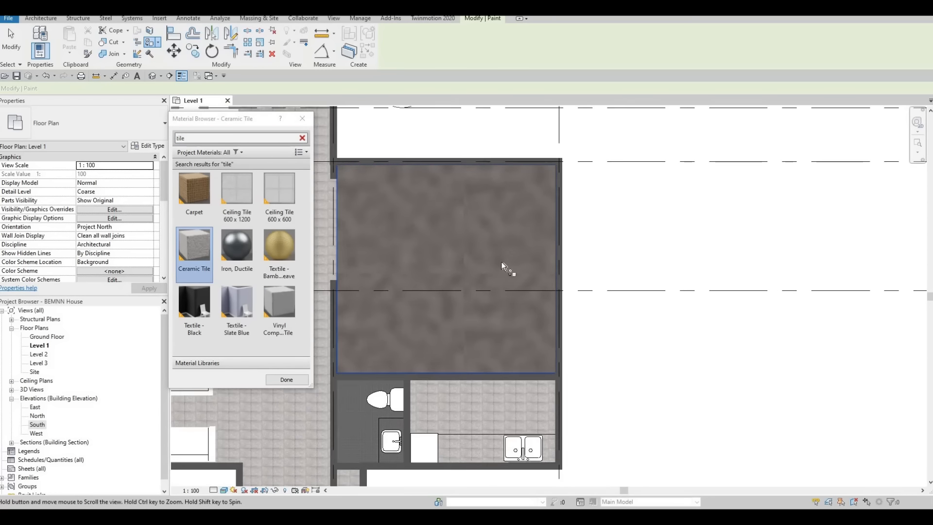
scroll(502, 261, down, 3)
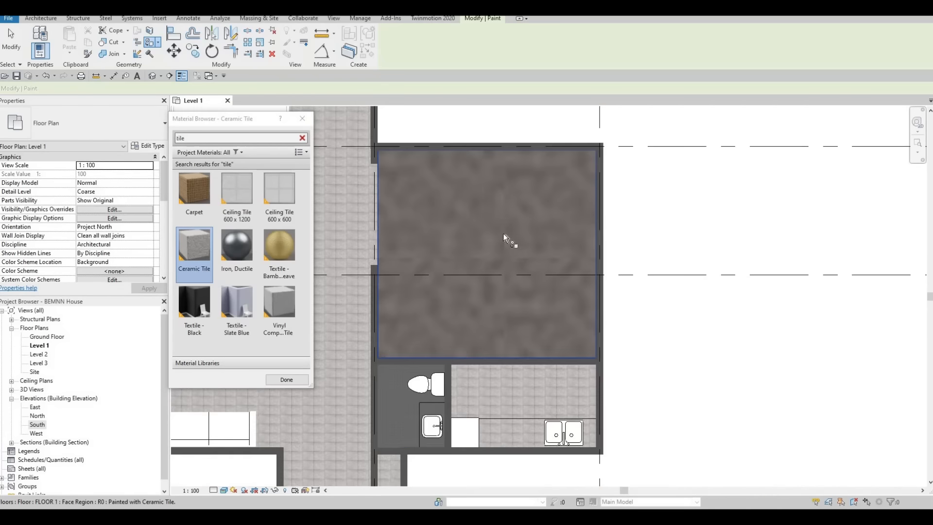
scroll(545, 258, down, 3)
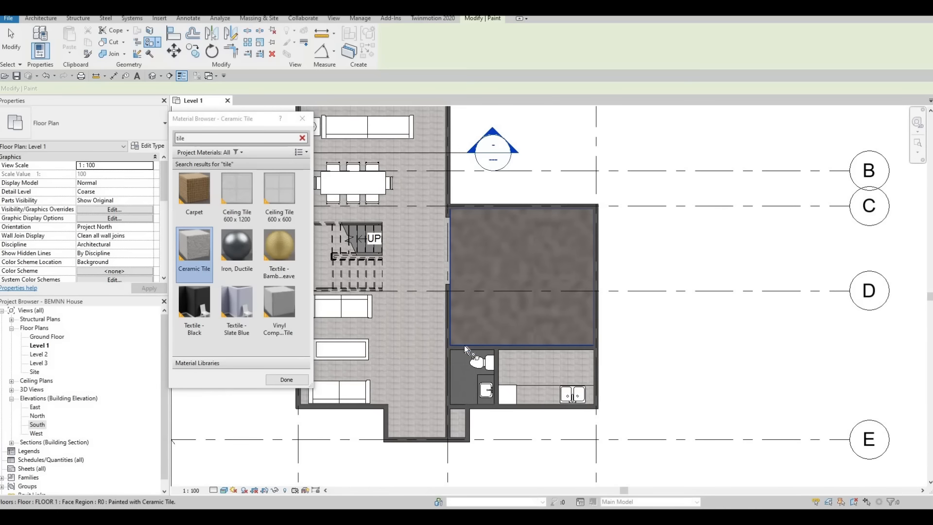
scroll(459, 381, up, 3)
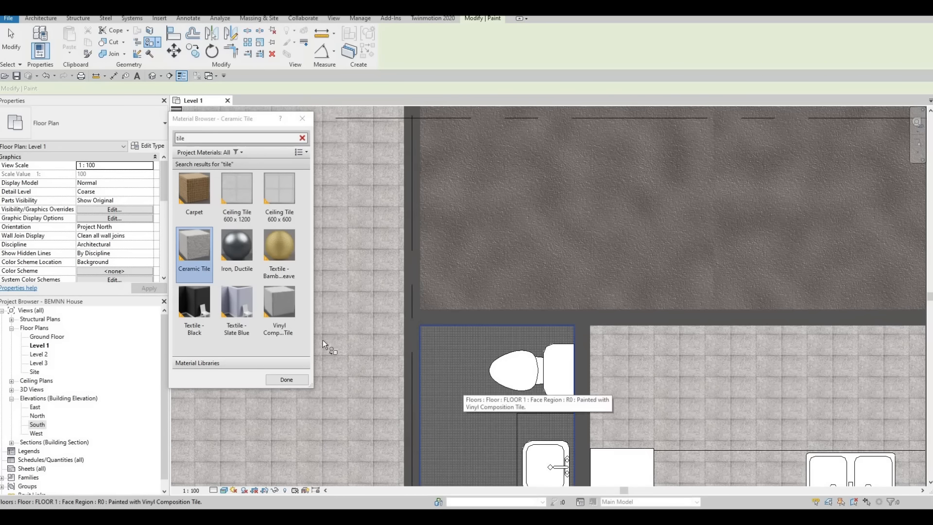
click(443, 377)
scroll(552, 227, down, 3)
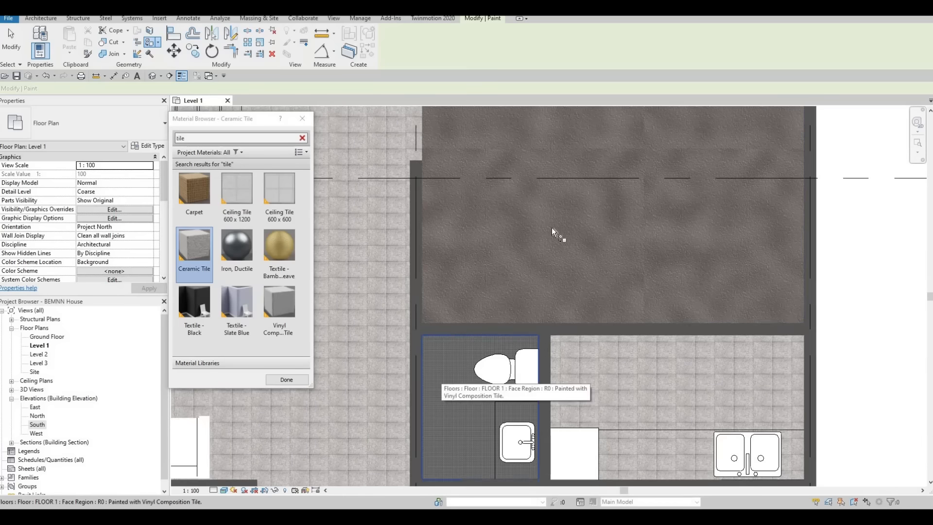
middle_drag(515, 319, 479, 424)
key(Escape)
Examine the painted floor regions across the living area, large room, bathroom and kitchen on Level 1.
middle_drag(540, 216, 583, 179)
scroll(562, 211, down, 1)
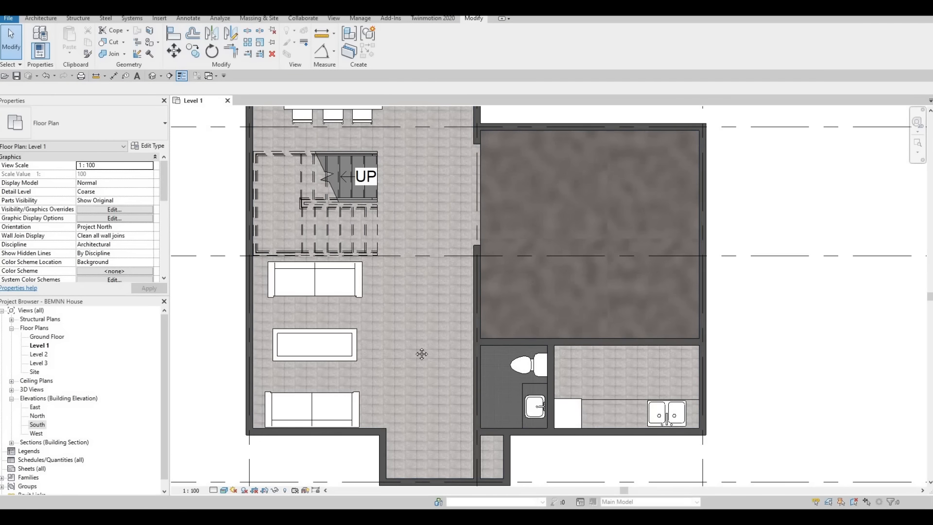
middle_drag(490, 331, 418, 217)
middle_drag(503, 424, 485, 479)
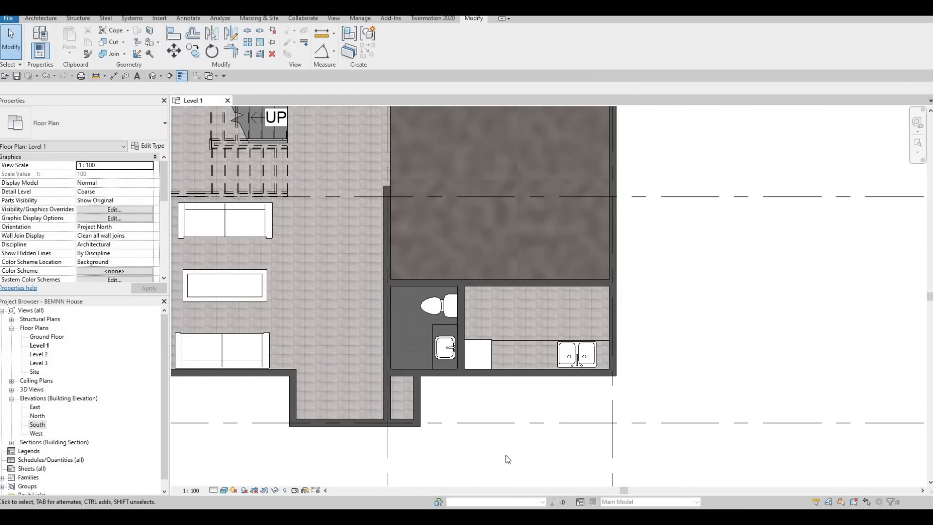
middle_drag(488, 290, 497, 411)
scroll(497, 411, down, 1)
middle_drag(371, 204, 346, 131)
scroll(384, 212, down, 2)
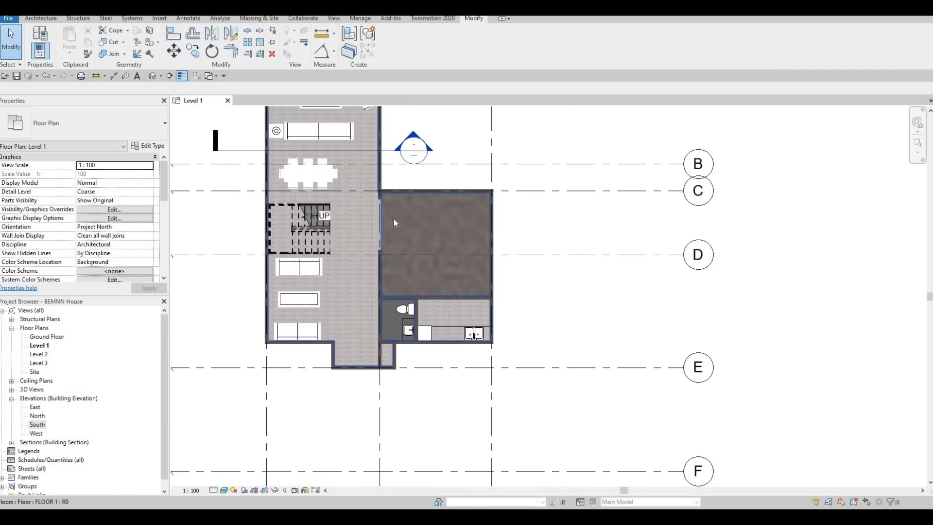
middle_drag(393, 217, 438, 213)
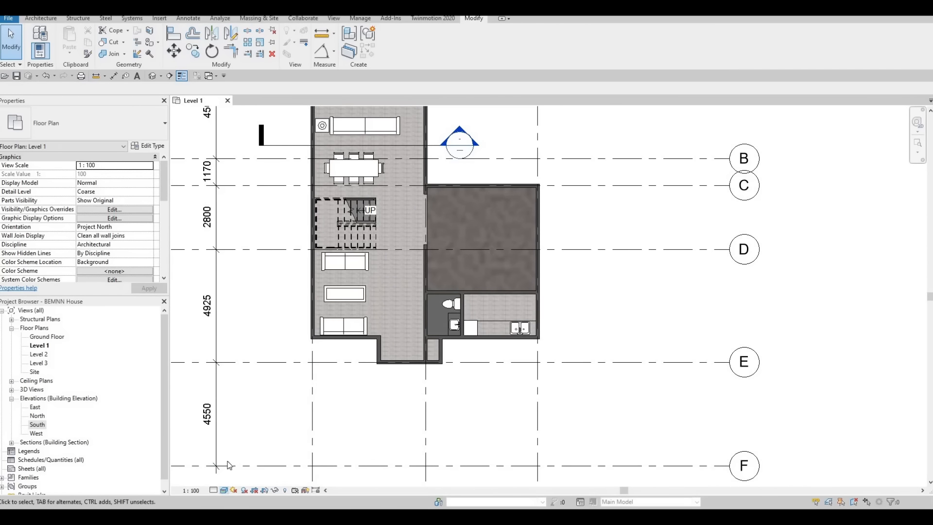
Set the Level 1 plan to the Hidden Line style and check the tile pattern in the large room.
click(224, 490)
click(246, 441)
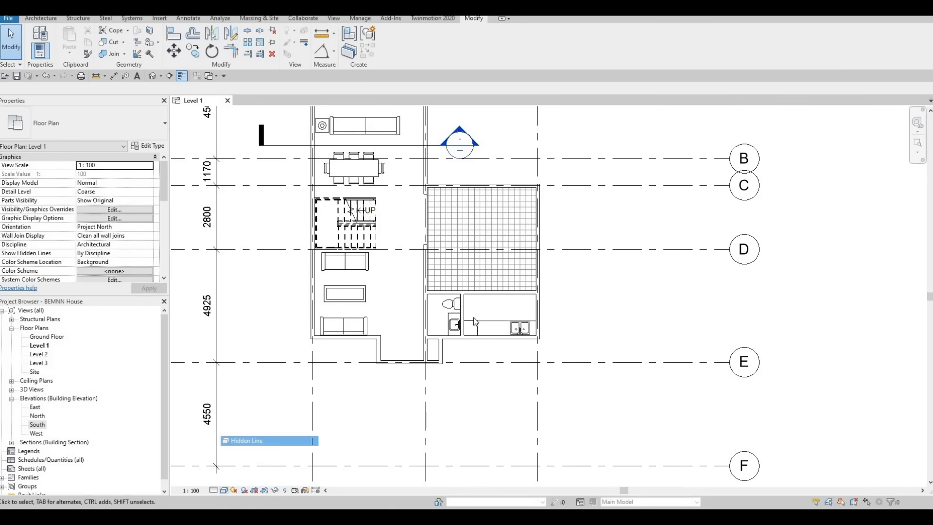
middle_drag(401, 230, 419, 268)
scroll(554, 219, up, 2)
middle_drag(554, 220, 681, 138)
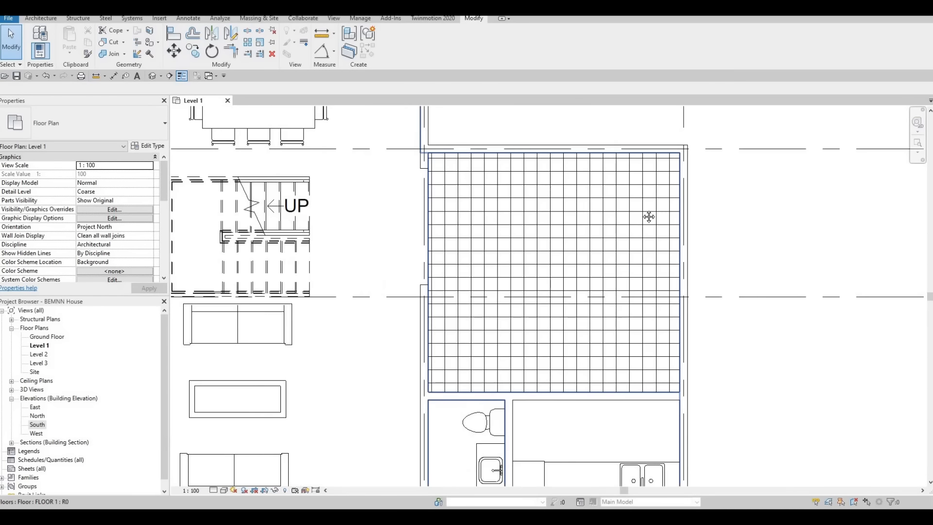
Review the Level 1 layout from the dining area and stairs to the large room, bathroom and kitchen walls.
scroll(644, 219, down, 1)
middle_drag(354, 471, 533, 346)
scroll(646, 236, down, 1)
middle_drag(646, 236, 529, 371)
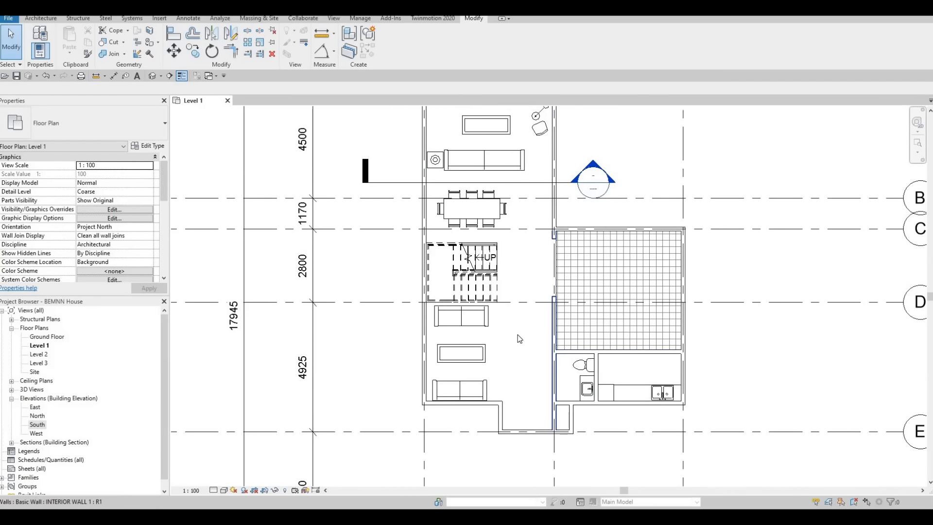
middle_drag(556, 297, 507, 336)
scroll(491, 350, down, 1)
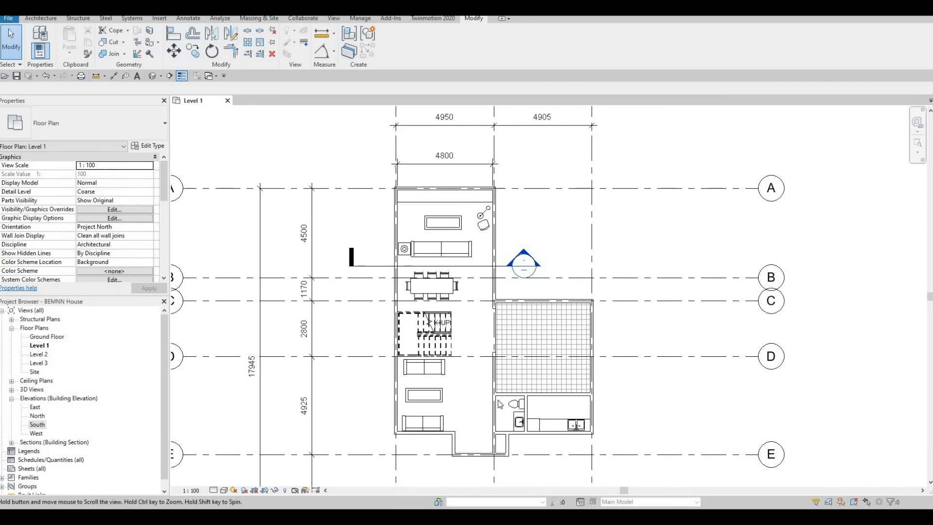
scroll(487, 424, up, 1)
middle_drag(487, 423, 477, 361)
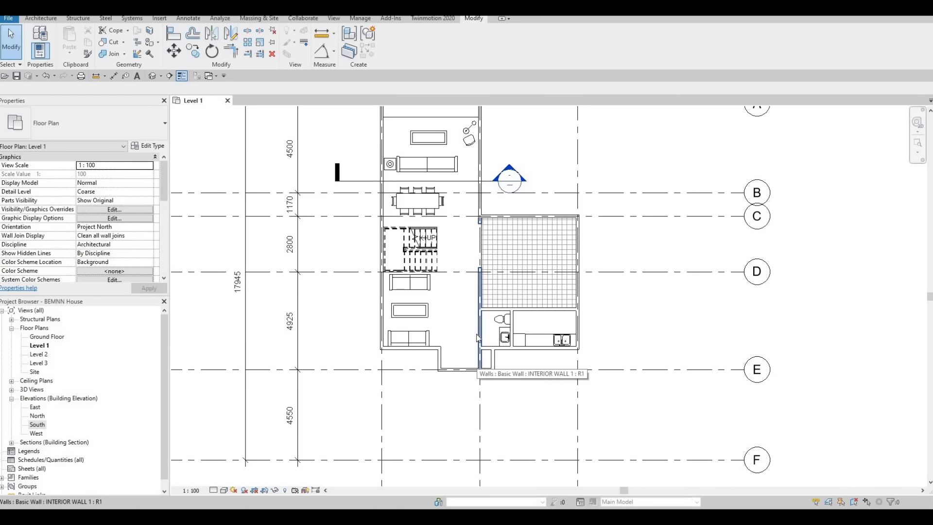
scroll(476, 338, up, 1)
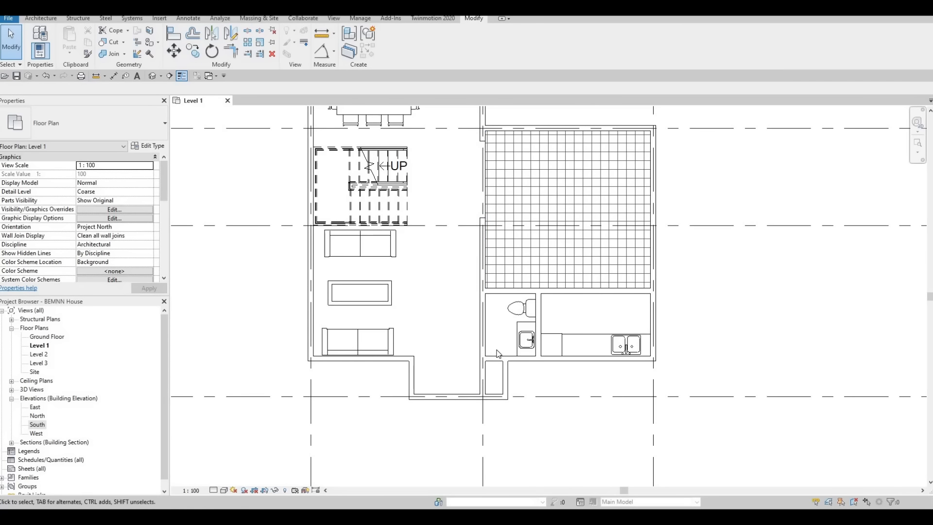
Start placing a door and list the available M_Single-Flush door sizes.
click(39, 20)
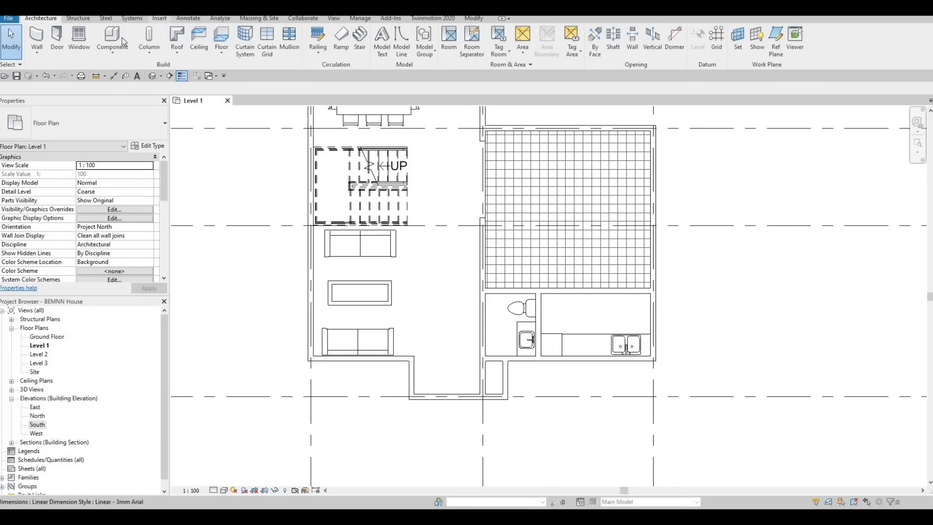
click(58, 36)
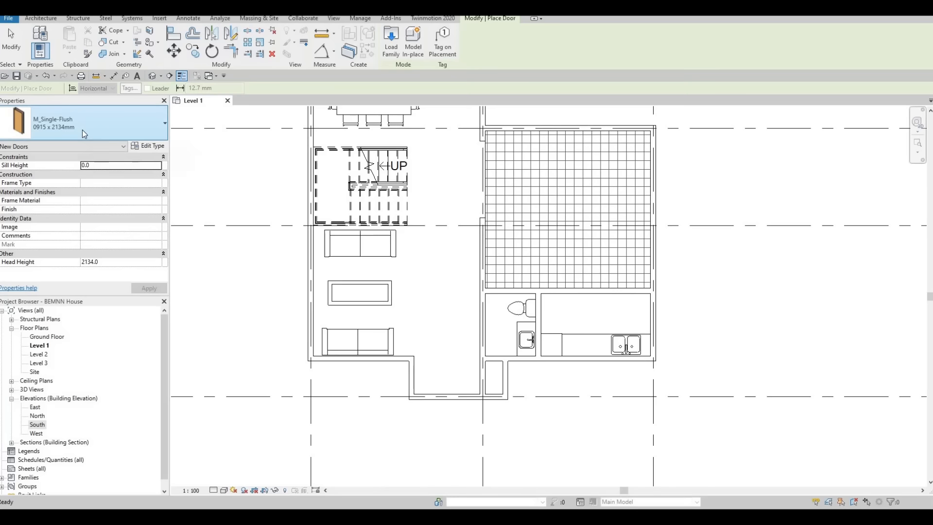
click(83, 129)
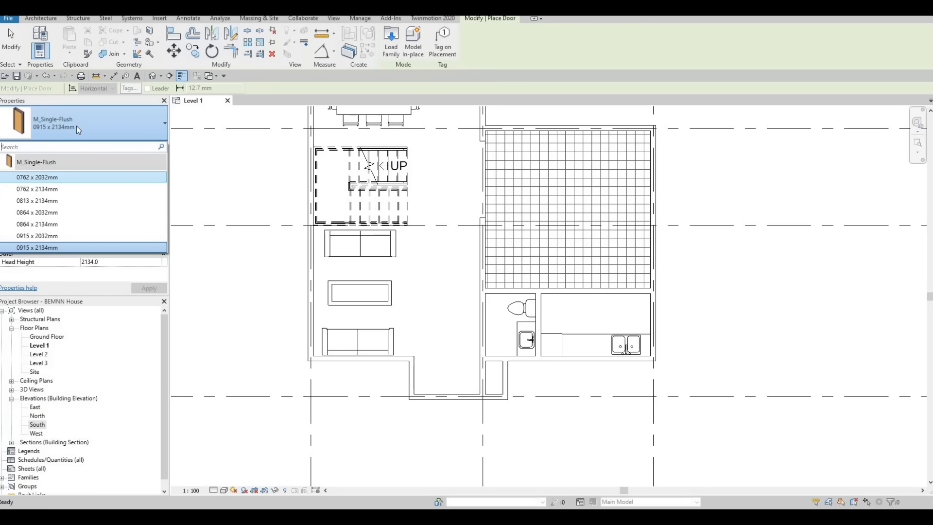
Load the 1500 x 2000mm type of M_Door-Exterior-Double-Full Glass-Wood_Clad from the metric library's Residential doors folder.
click(159, 19)
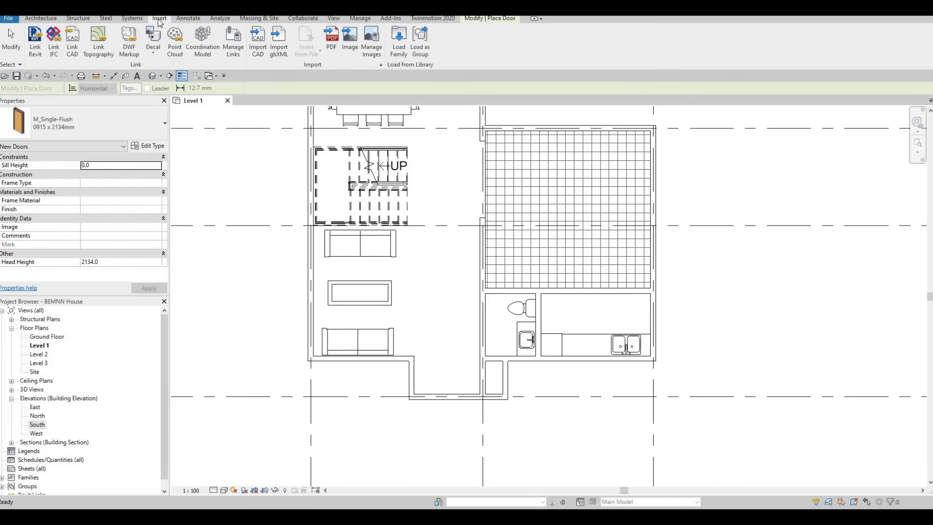
click(410, 51)
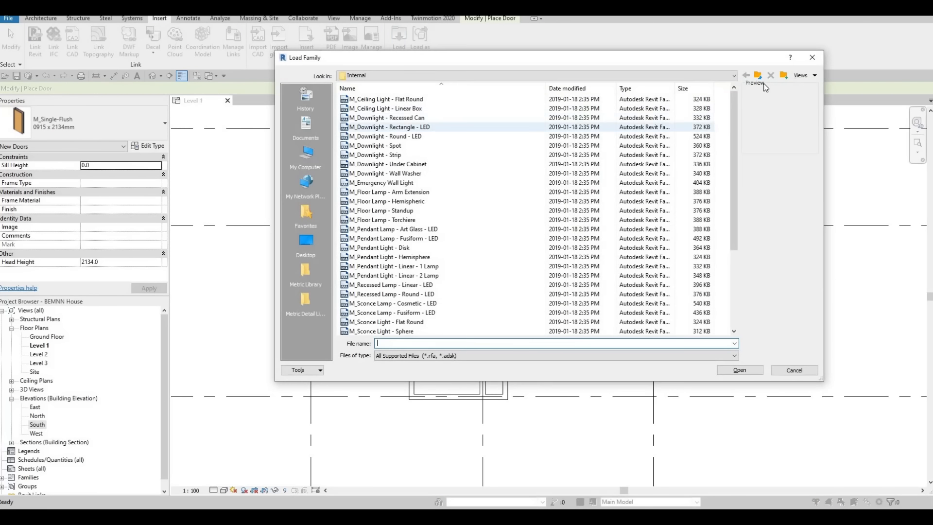
click(760, 76)
click(760, 77)
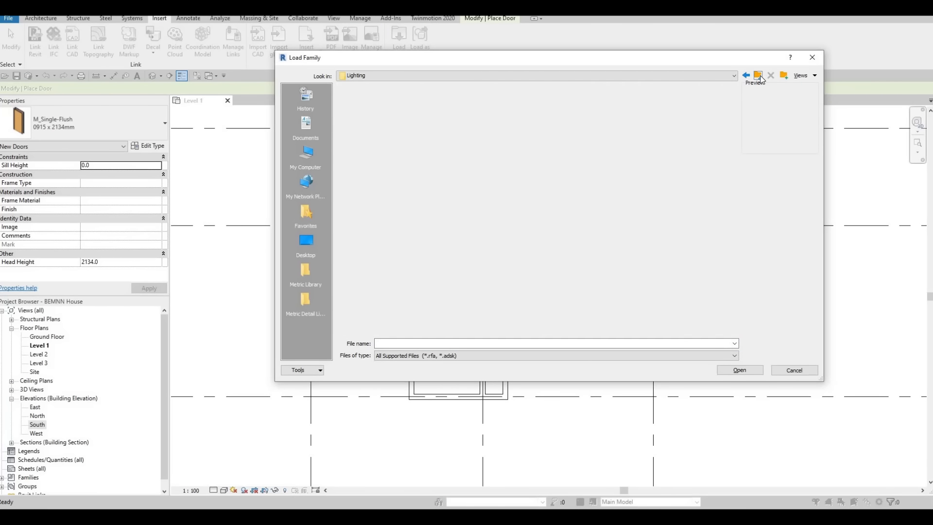
click(760, 76)
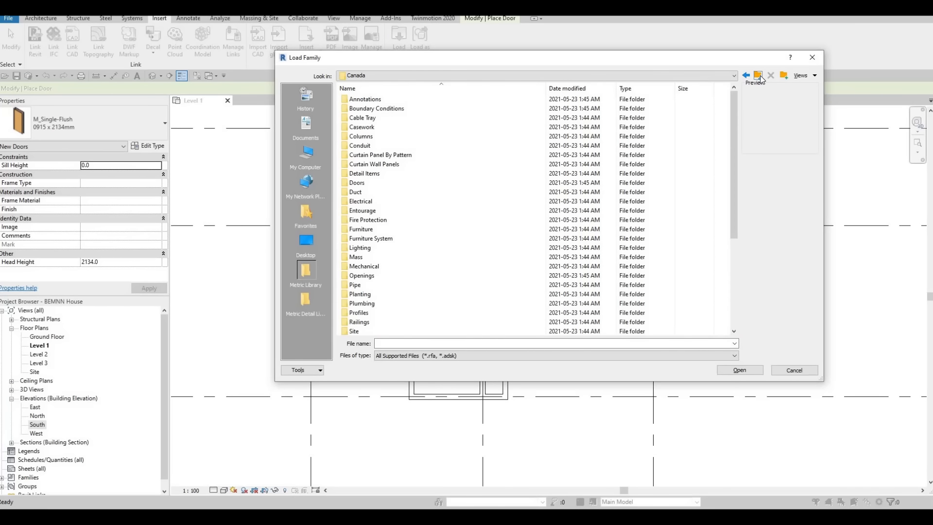
double_click(368, 182)
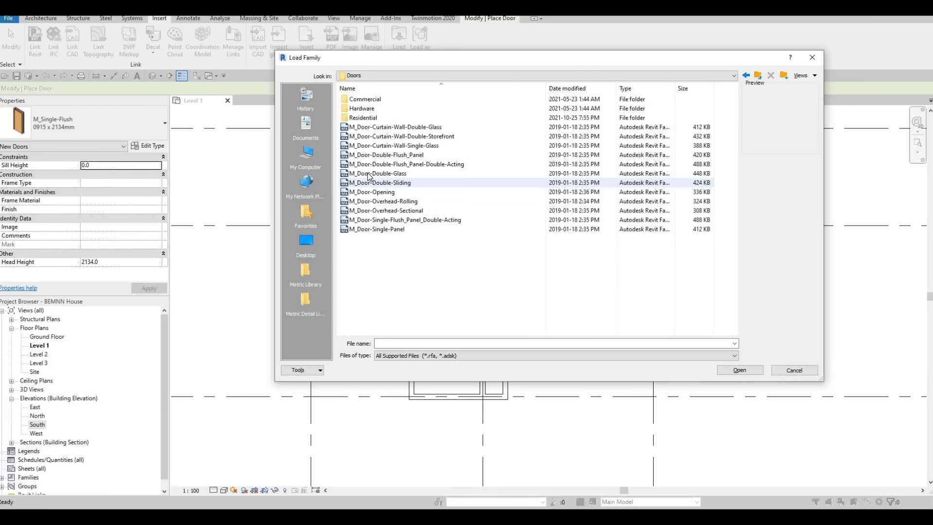
double_click(369, 117)
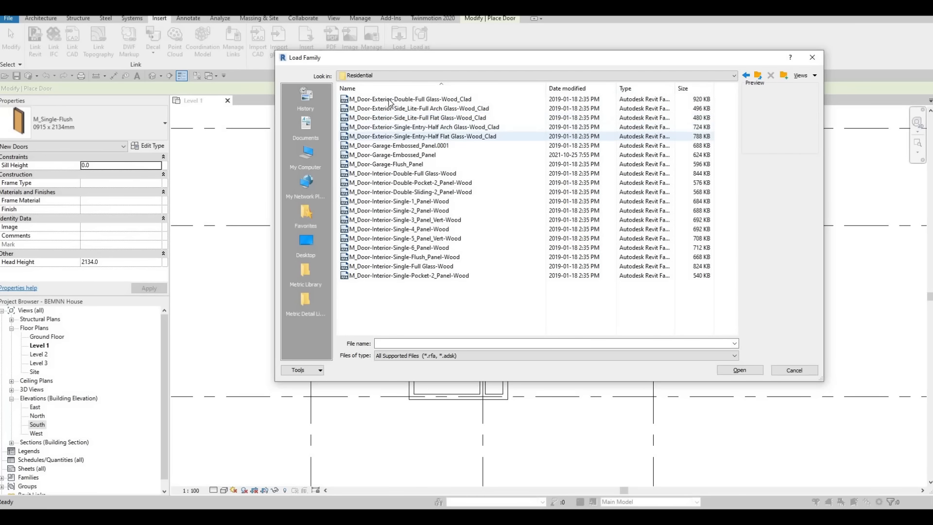
click(388, 99)
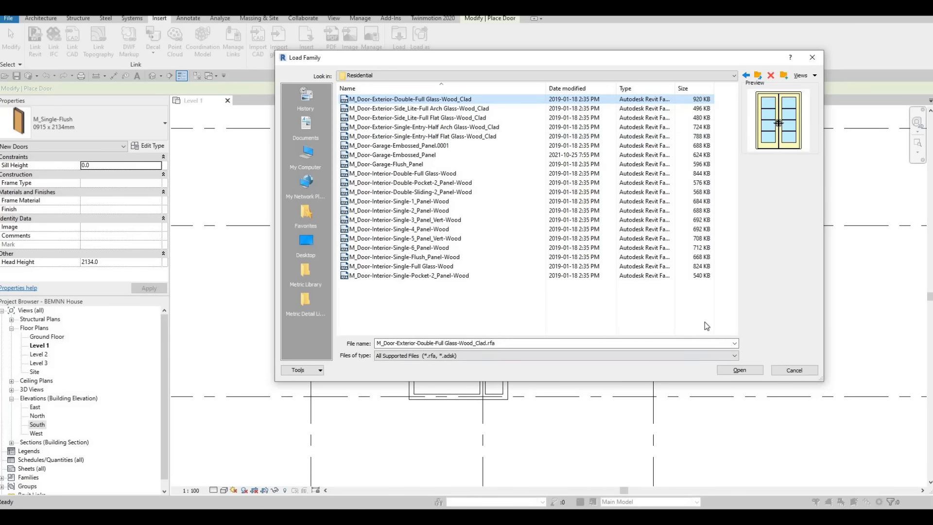
click(739, 370)
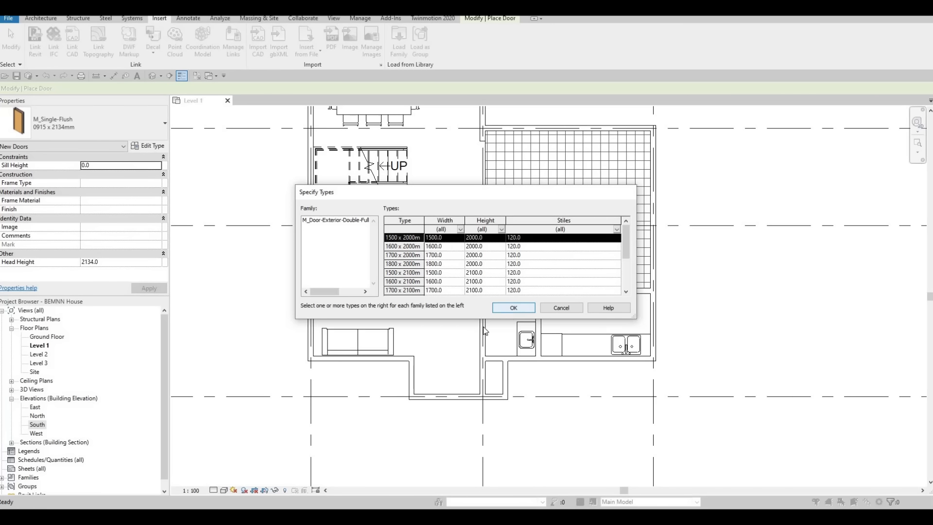
key(Return)
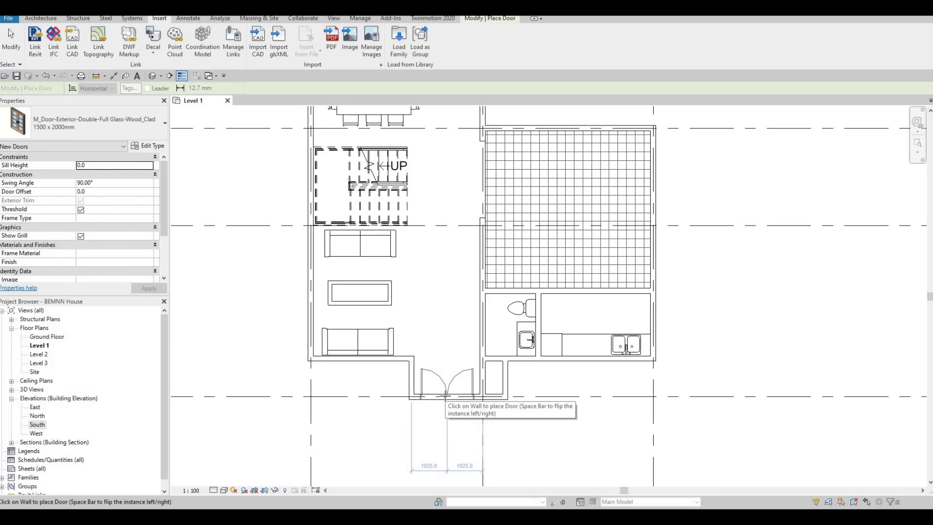
Place the exterior double door centred in the entry's outer wall, 1025 mm to each side, opening inward, and finish door placement.
click(446, 395)
key(Escape)
key(Escape)
scroll(480, 435, up, 3)
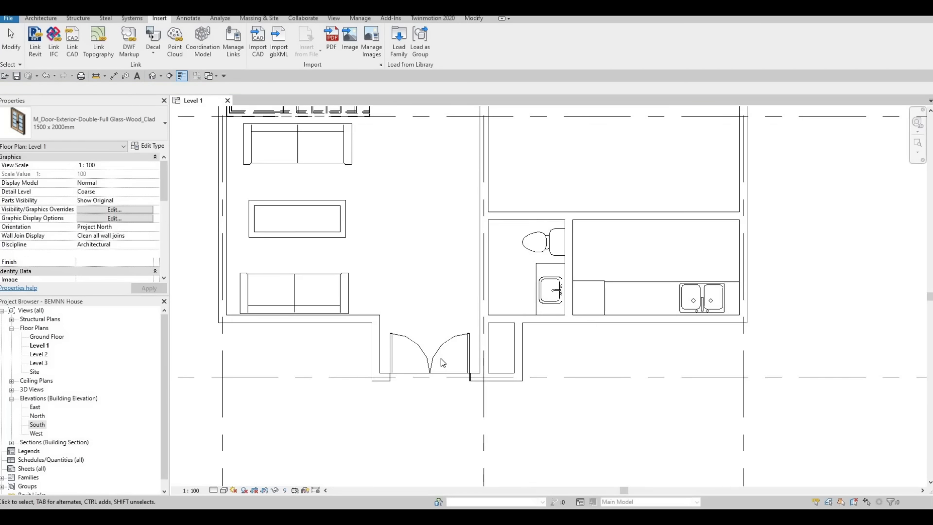
Compare the interior single-door families in the Residential folder and choose M_Door-Interior-Single-5_Panel_Vert-Wood for loading.
scroll(481, 394, down, 3)
middle_drag(492, 329, 495, 354)
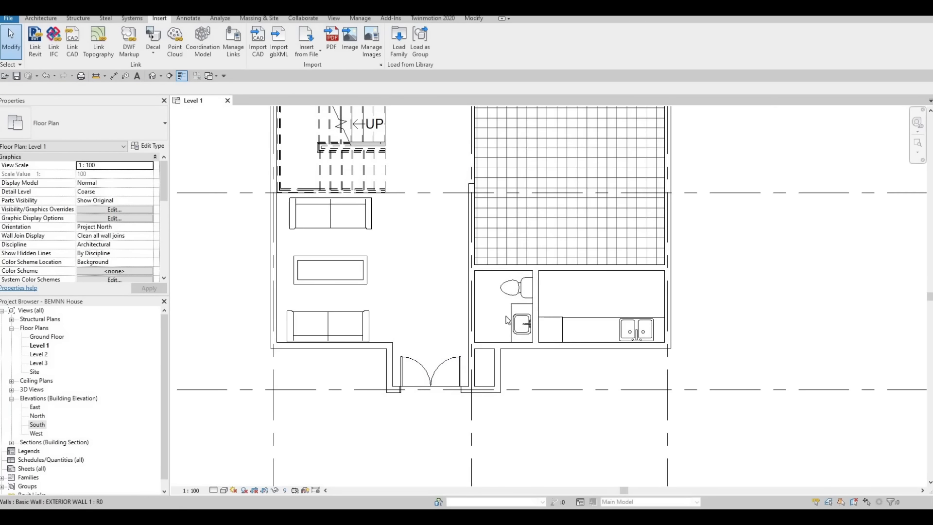
scroll(454, 476, down, 1)
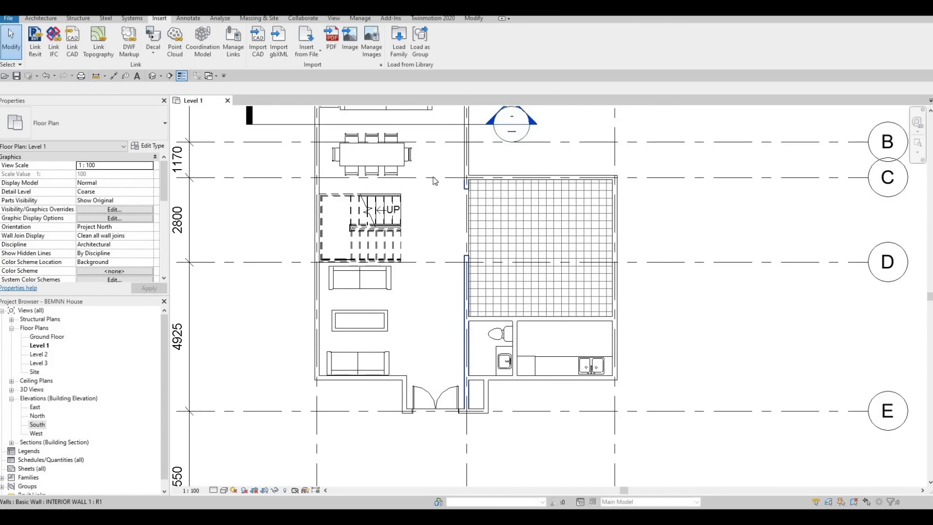
middle_drag(407, 189, 405, 239)
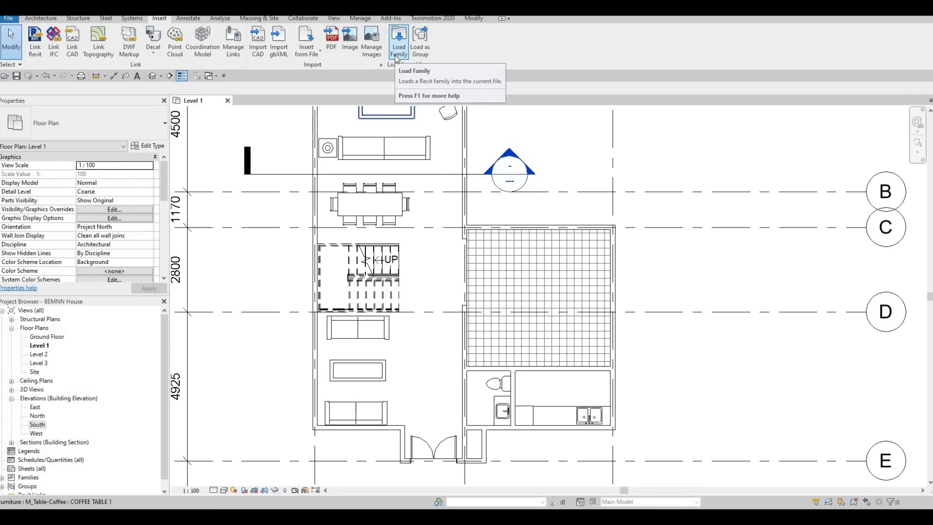
click(397, 59)
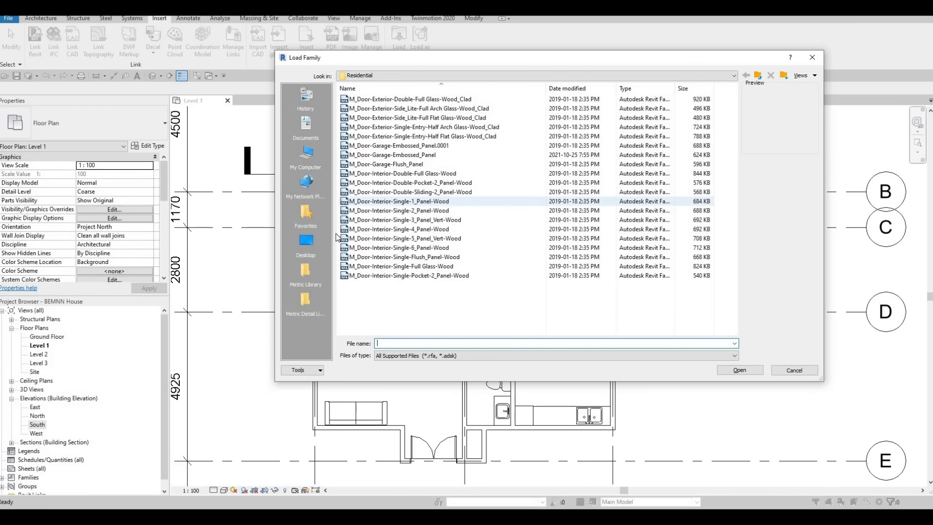
click(360, 201)
click(380, 211)
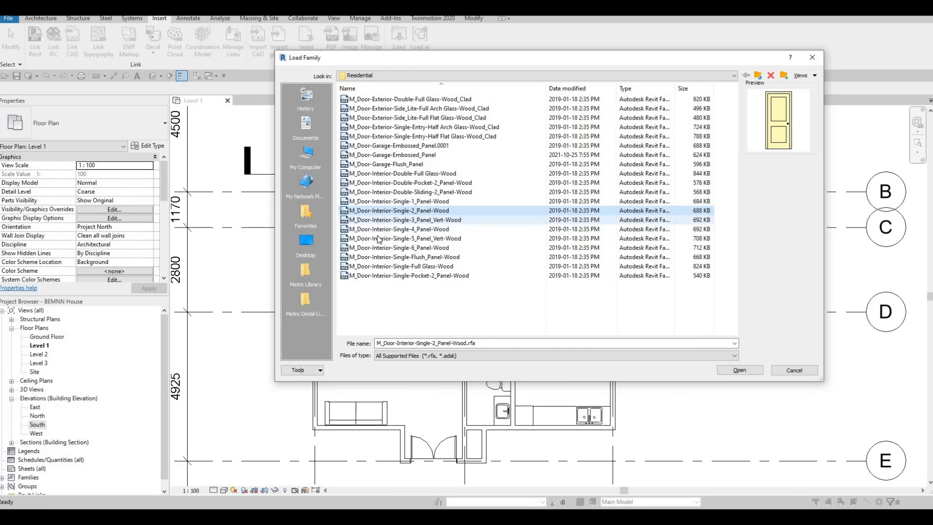
click(384, 229)
click(386, 238)
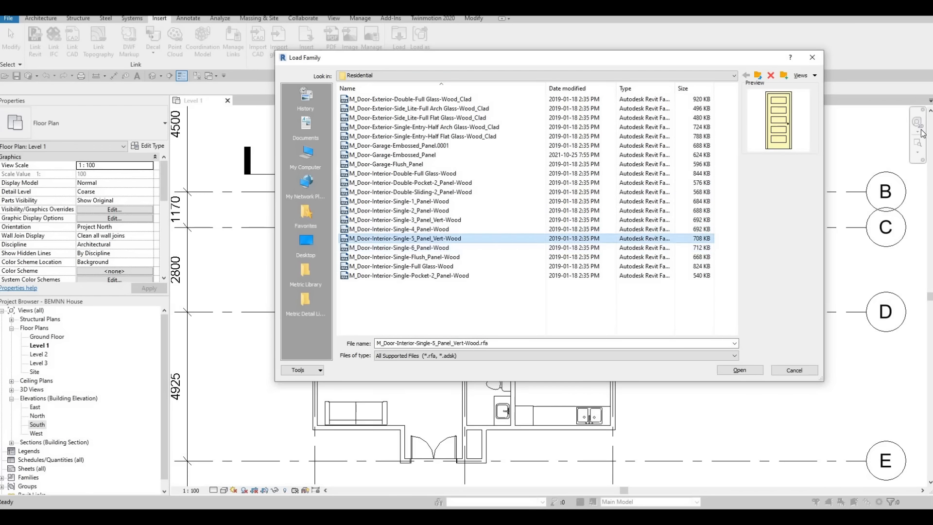
click(396, 257)
click(395, 239)
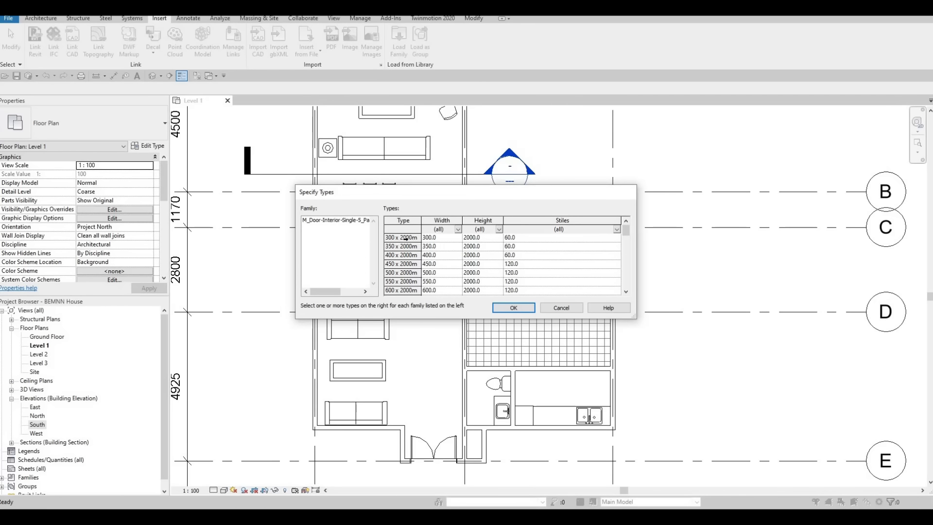
Load every size type of the five-panel interior door family, accepting the large number of types.
scroll(404, 251, down, 3)
key(ctrl+a)
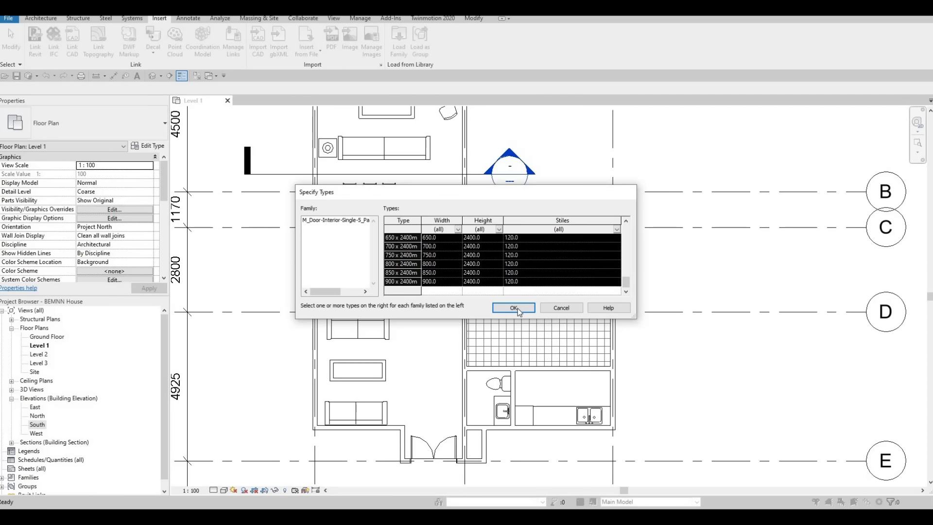
key(Return)
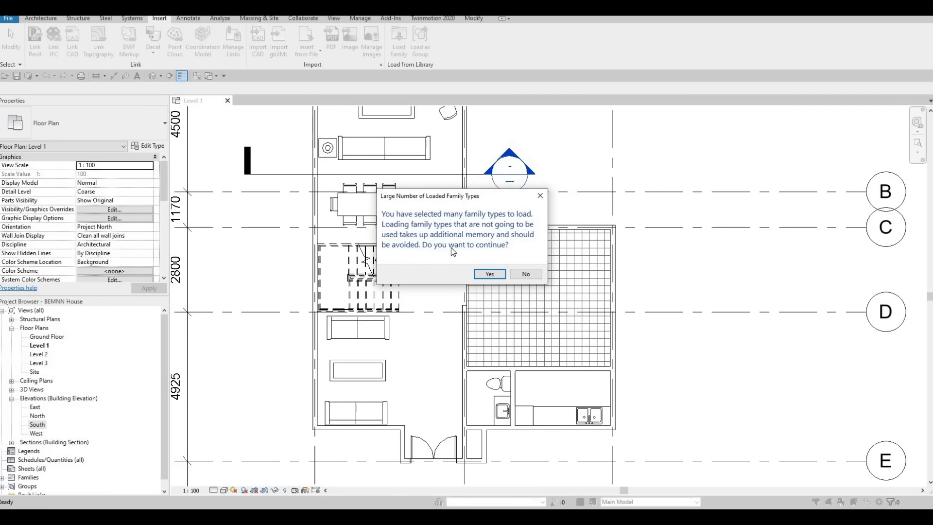
click(490, 275)
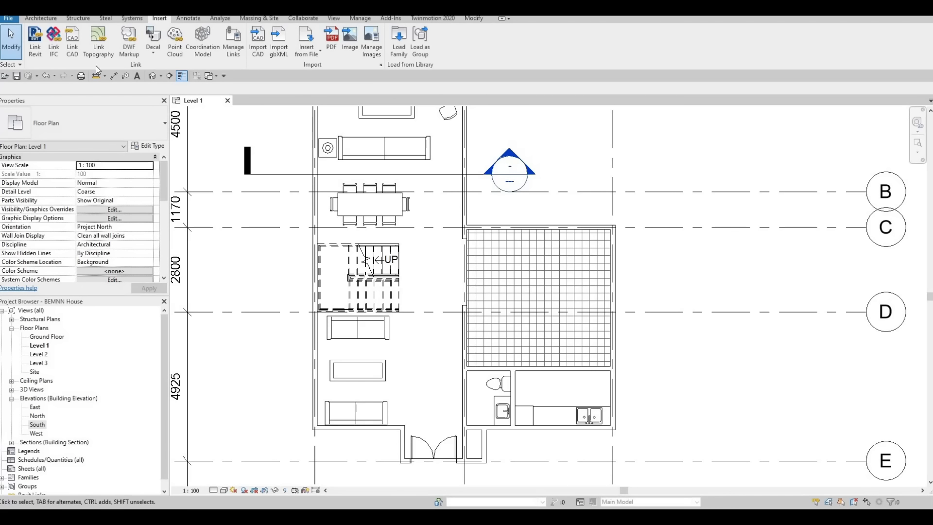
Start placing a door with the M_Door-Interior-Single-5_Panel_Vert-Wood 750 x 2000mm type.
click(31, 20)
click(57, 38)
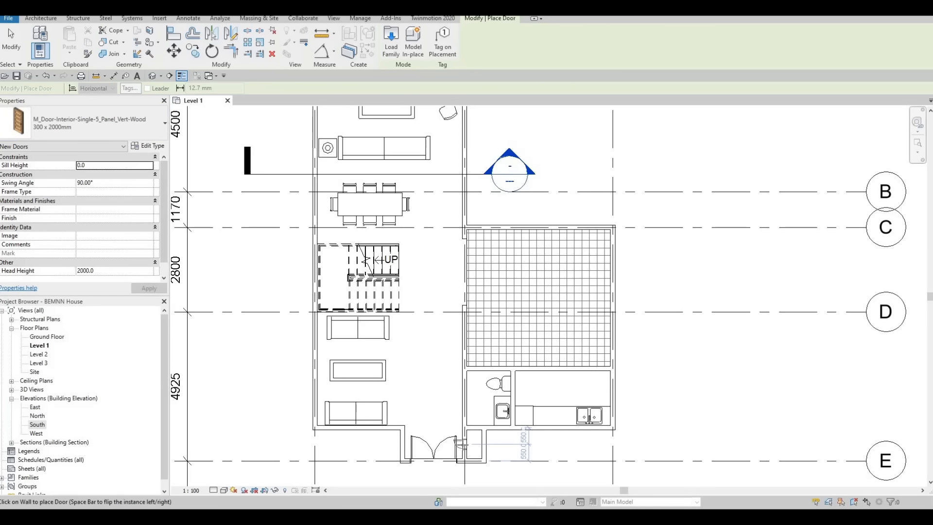
click(109, 130)
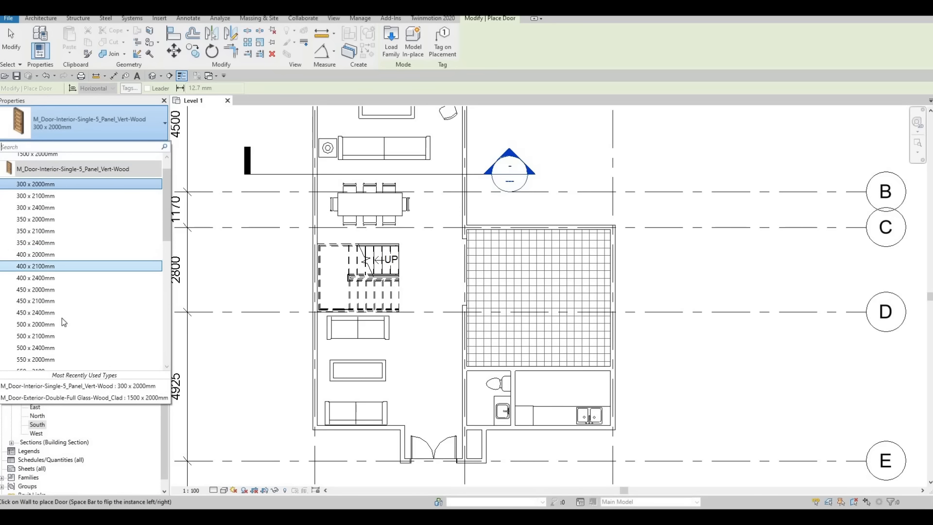
scroll(60, 334, down, 2)
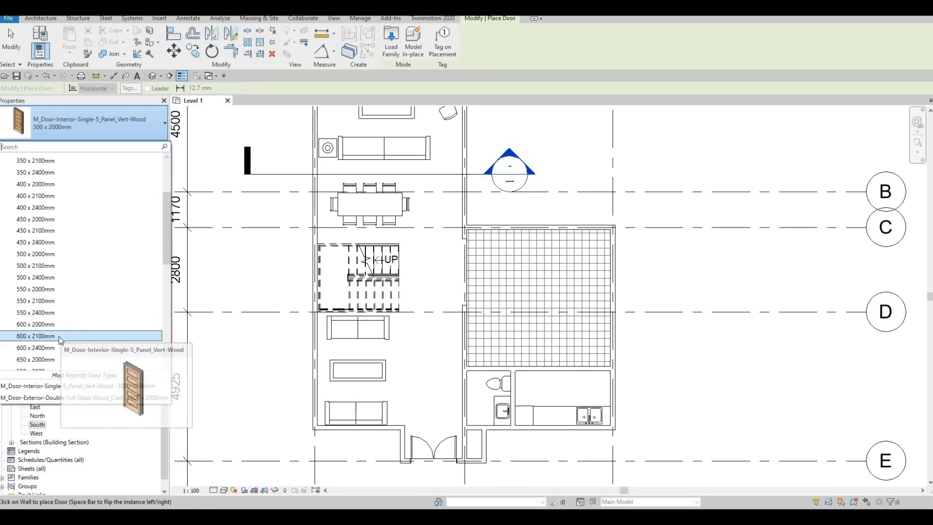
scroll(47, 354, down, 5)
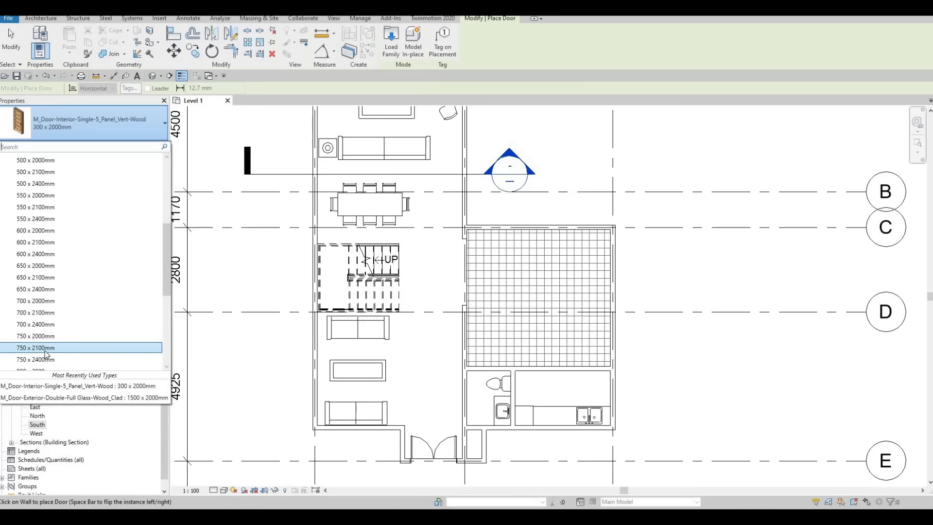
scroll(47, 354, down, 1)
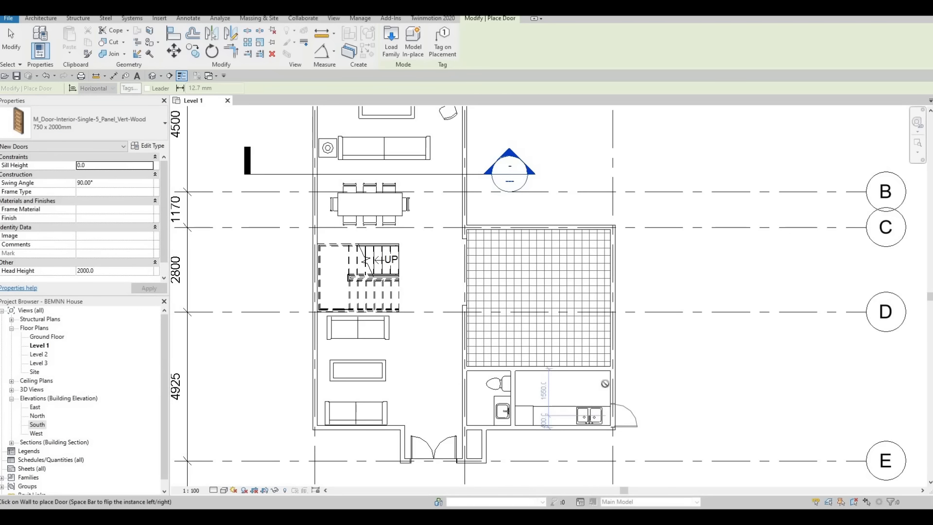
Place a door in the wall between the large room and kitchen, about 500 mm from the exterior wall, swinging into the kitchen.
scroll(589, 379, up, 3)
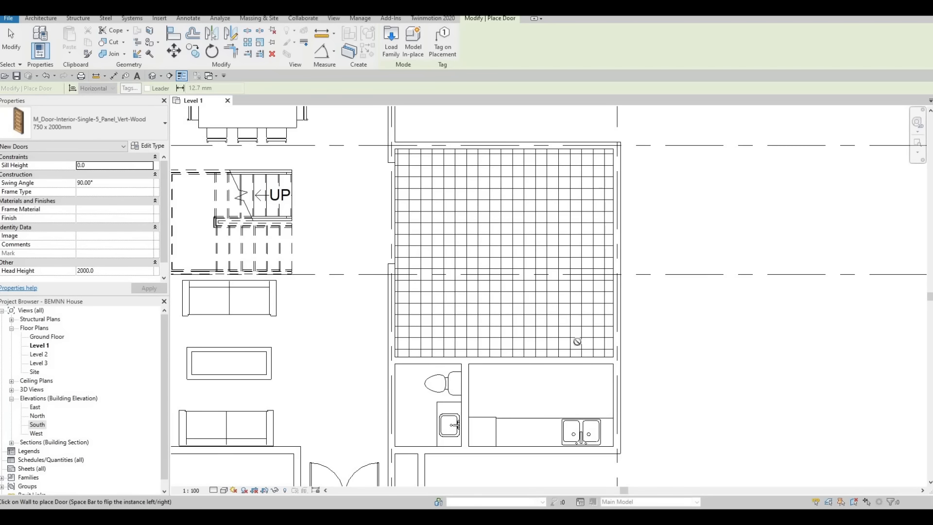
click(594, 364)
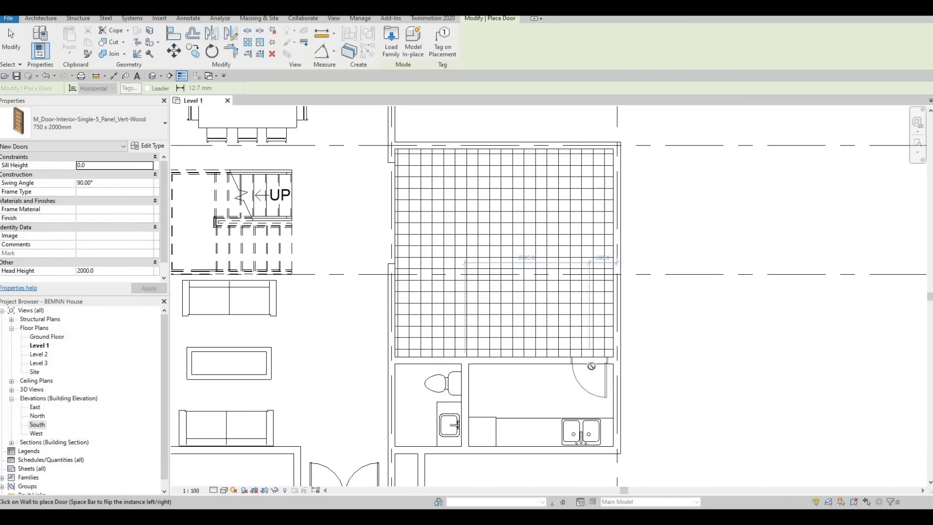
scroll(589, 366, up, 2)
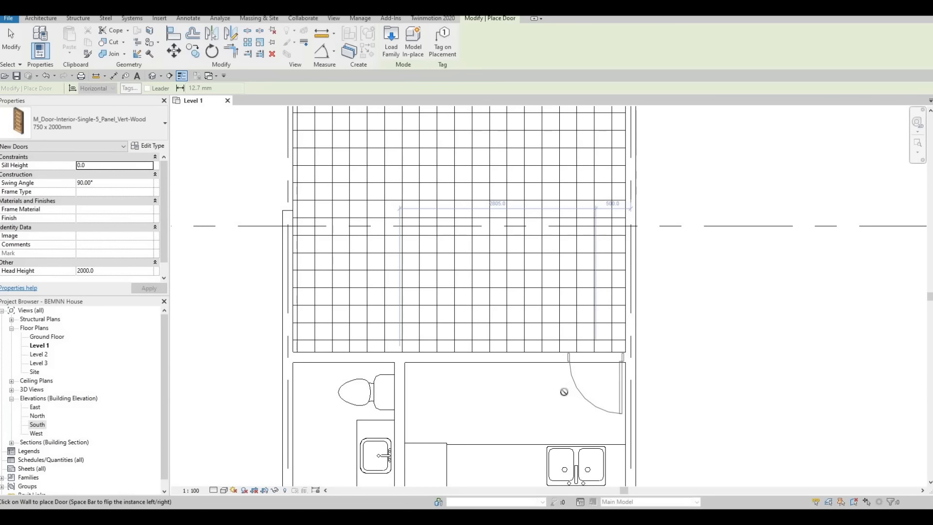
Flip the door's hinge side and place it in the large room's exterior wall just above the kitchen, swinging outward.
scroll(564, 391, down, 2)
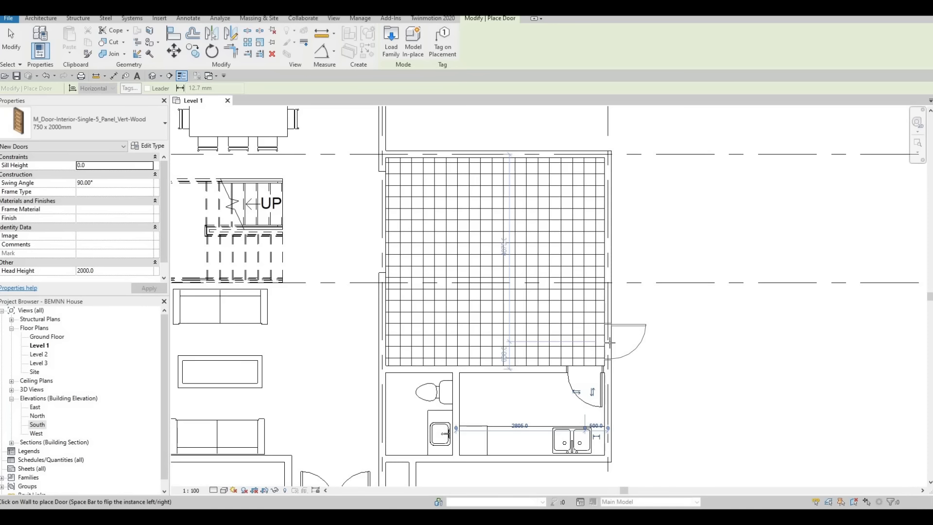
key(space)
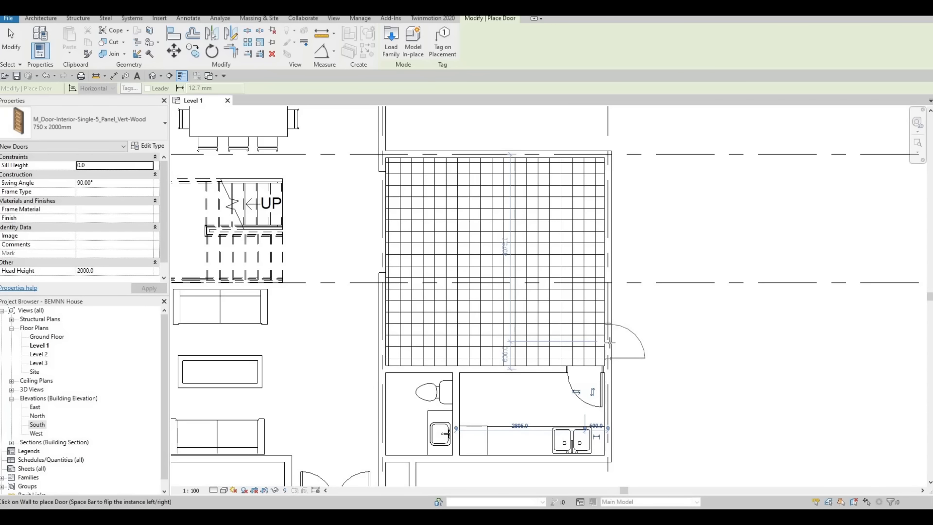
click(609, 344)
Place a door in the wall between the living area and bathroom, about 500 mm from the lower wall, swinging into the bathroom.
scroll(612, 335, down, 2)
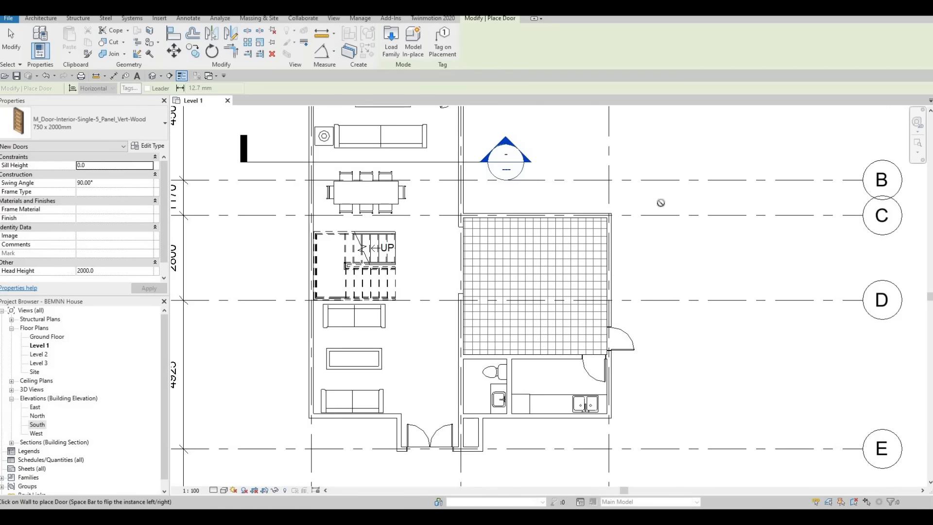
middle_drag(661, 202, 662, 308)
middle_drag(715, 285, 798, 128)
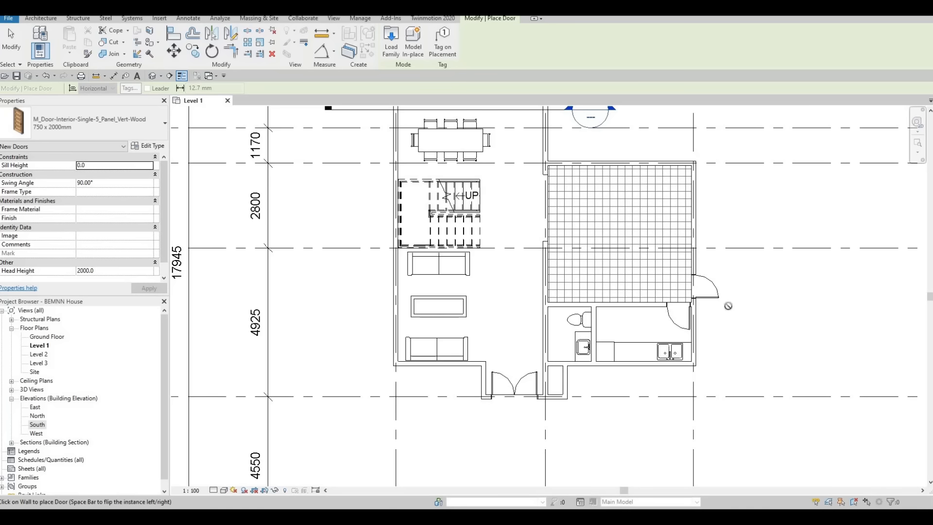
middle_drag(713, 365, 719, 428)
scroll(676, 386, down, 1)
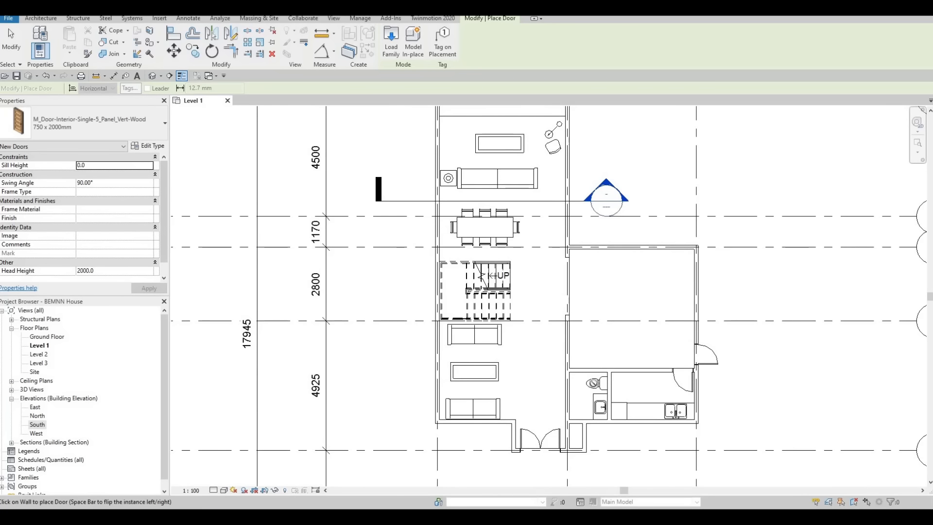
scroll(567, 431, up, 8)
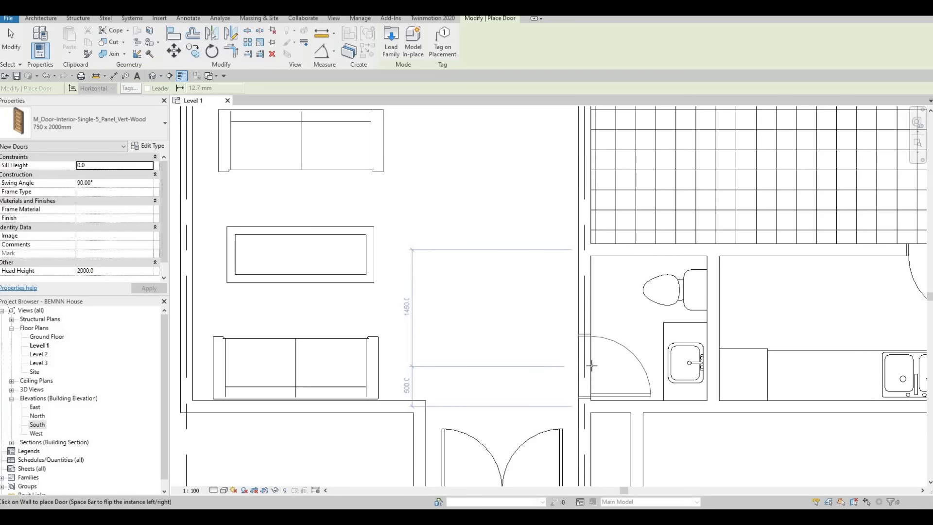
click(592, 366)
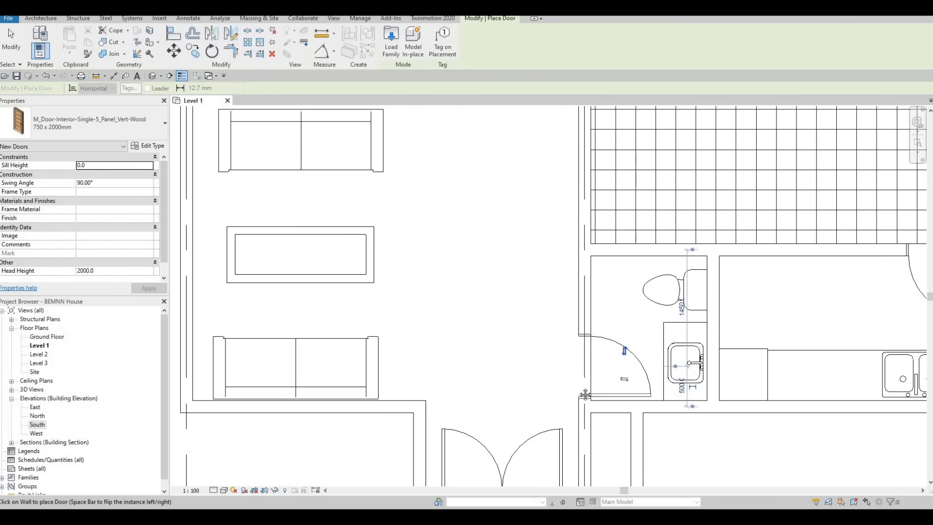
Review the Level 1 walls and the doors placed so far, and end door placement.
scroll(554, 364, down, 4)
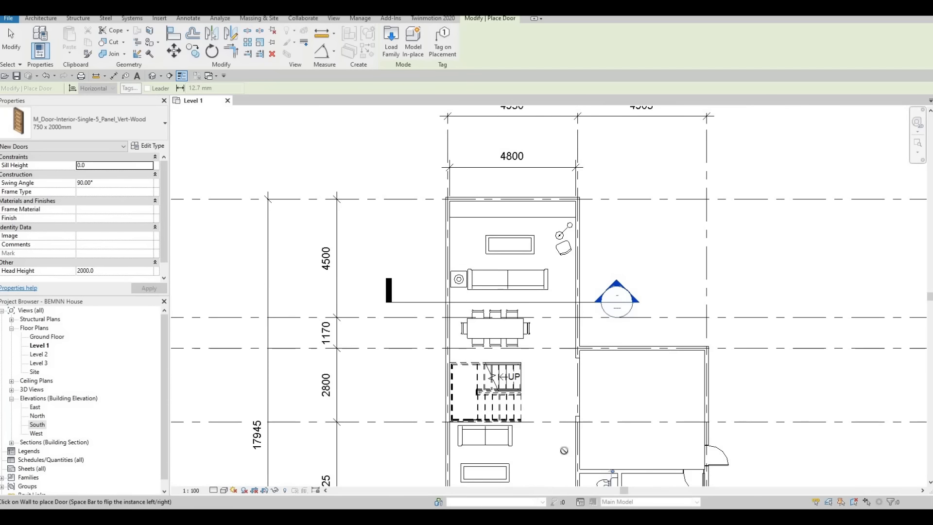
middle_drag(562, 321, 532, 296)
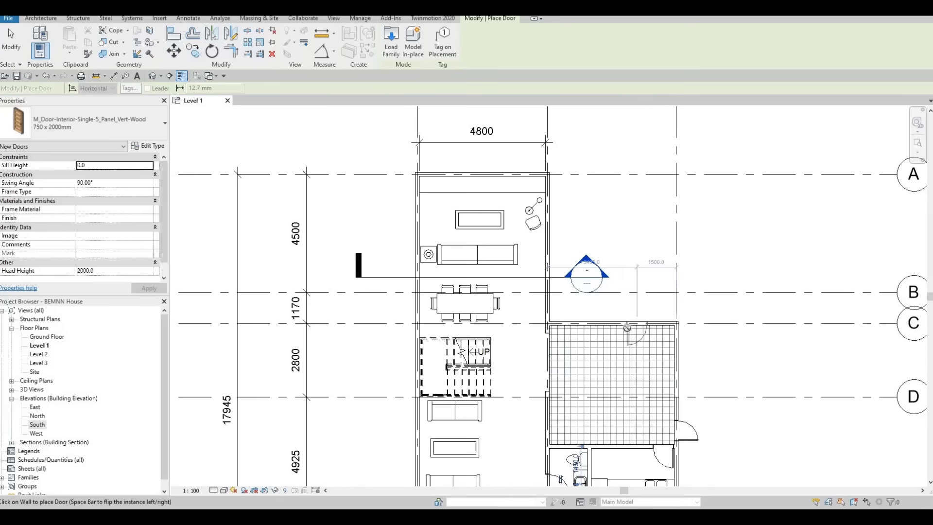
scroll(632, 325, up, 2)
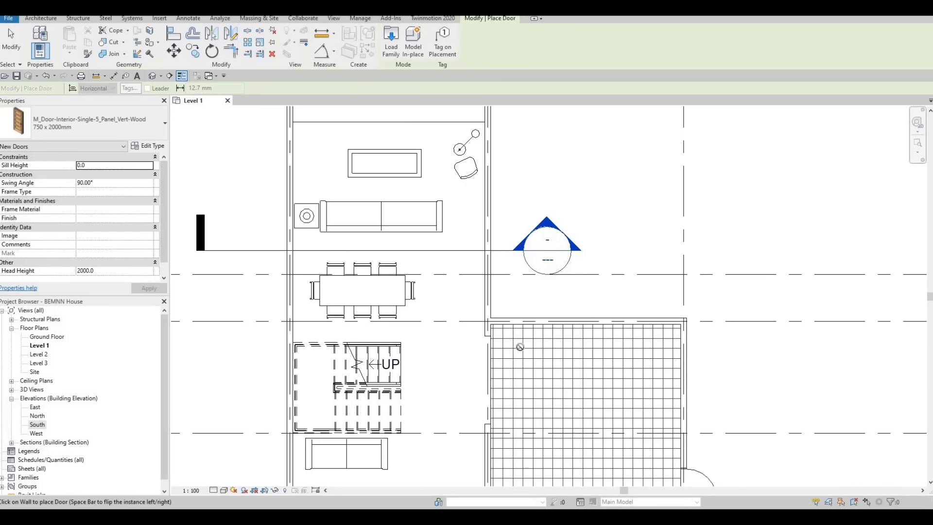
middle_drag(536, 261, 548, 267)
scroll(547, 267, down, 2)
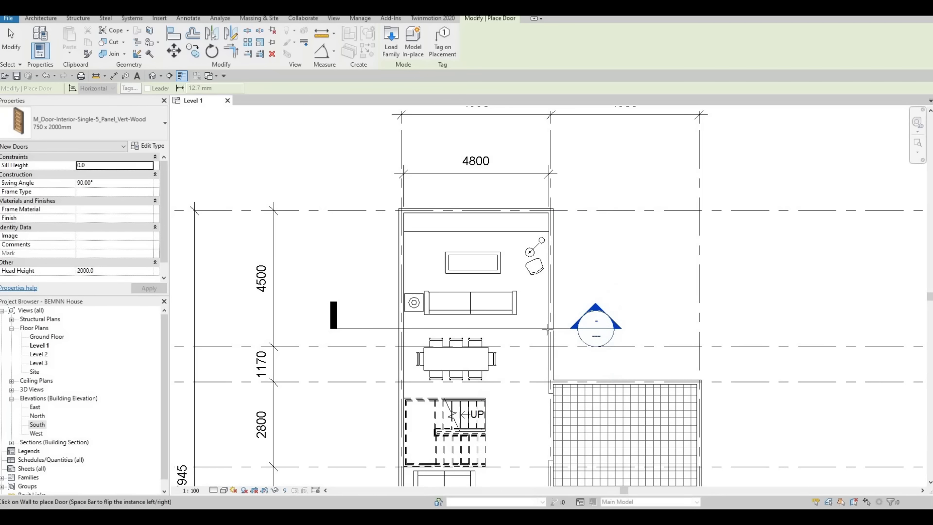
middle_drag(682, 250, 662, 76)
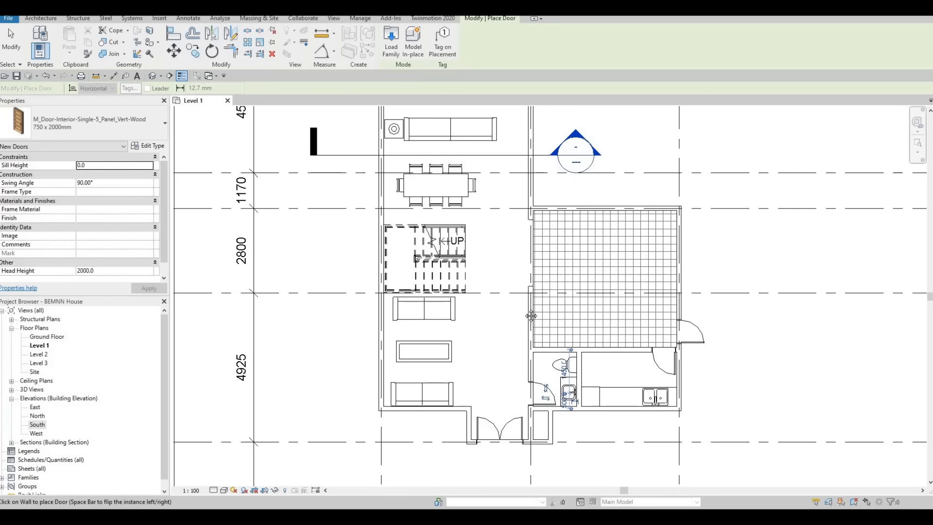
scroll(538, 337, down, 2)
scroll(541, 336, up, 1)
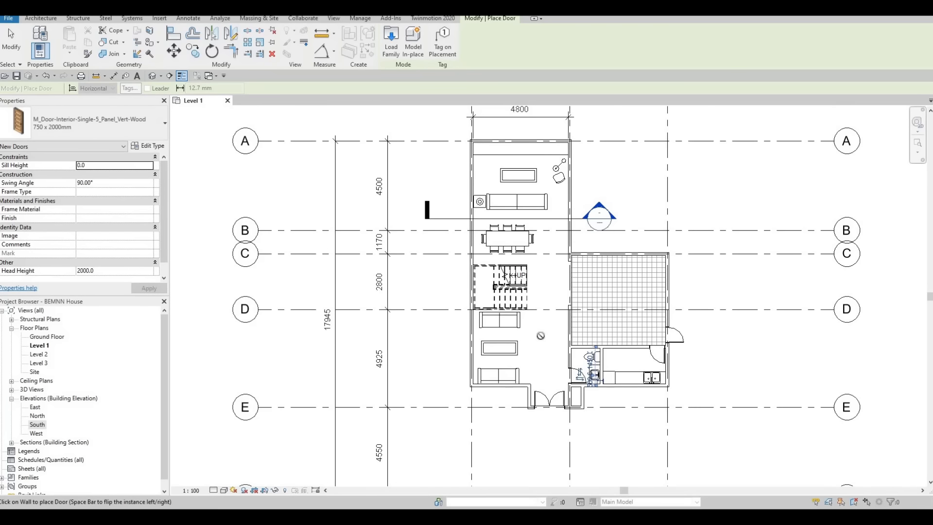
key(Escape)
key(Escape)
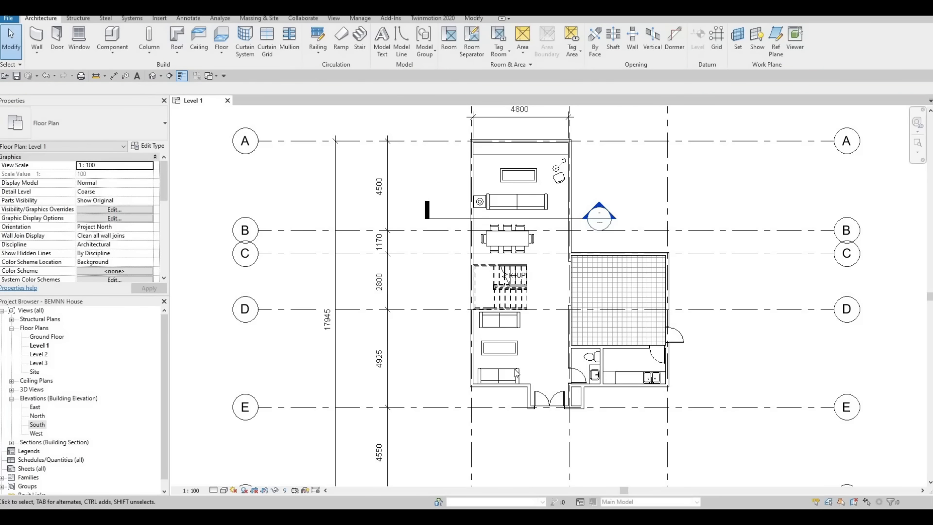
Load the sliding door family from the 2031 BEMNN House block folder into the project.
middle_drag(517, 372, 492, 420)
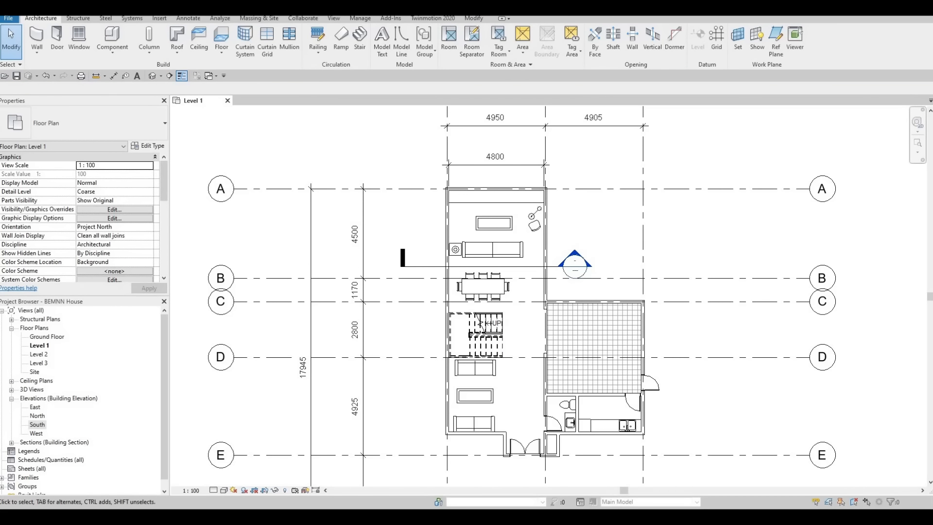
drag(299, 122, 301, 120)
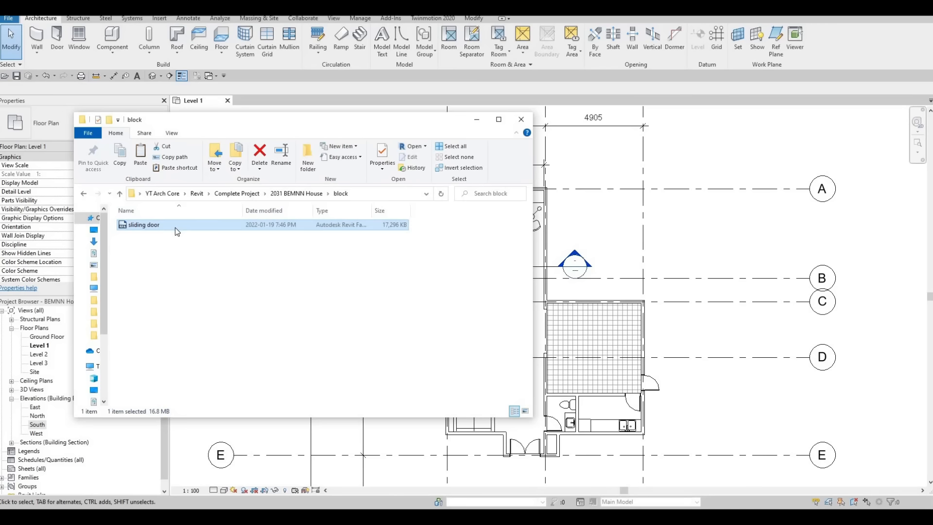
drag(183, 228, 615, 304)
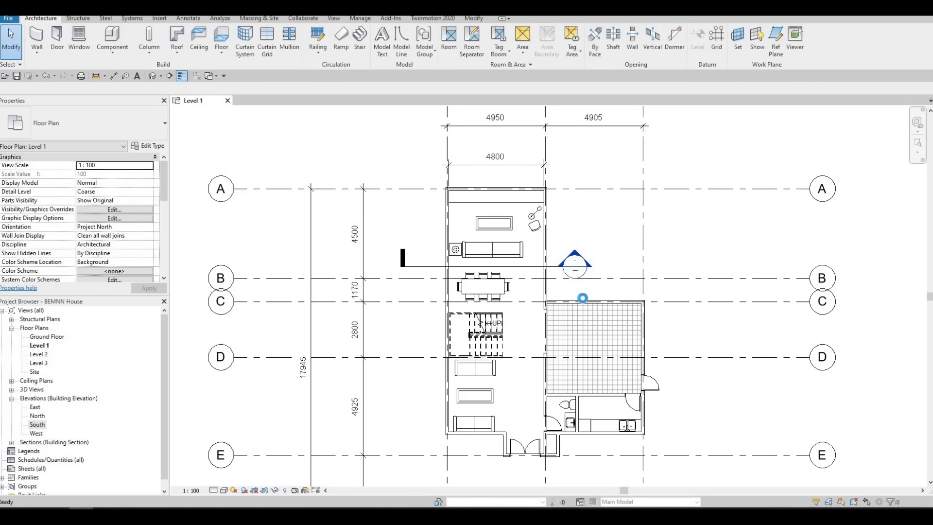
Try to place the sliding door at the middle of the large room's upper exterior wall on grid C.
key(d)
key(r)
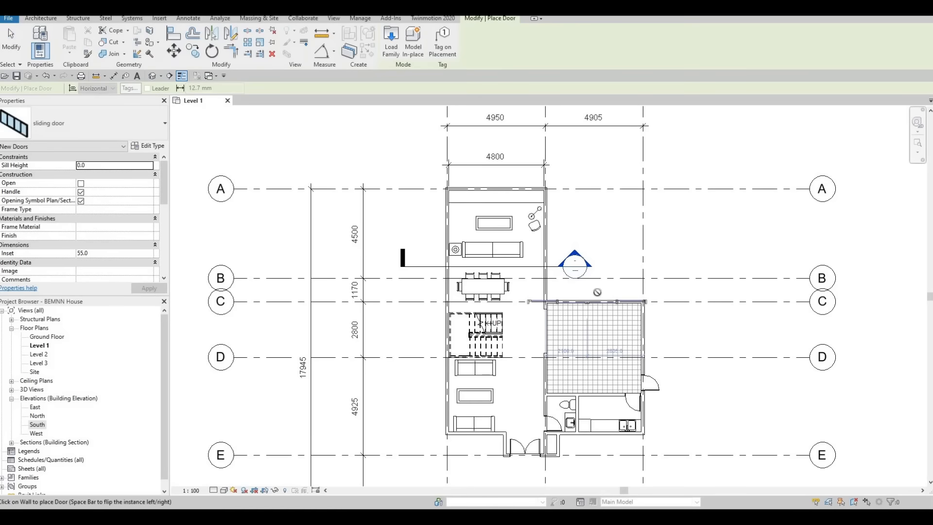
scroll(591, 294, up, 2)
scroll(592, 294, up, 2)
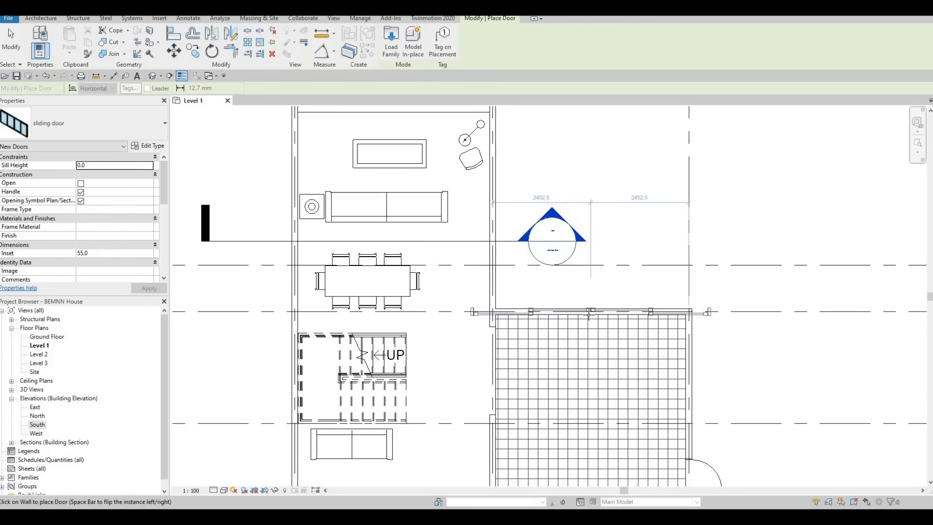
click(589, 315)
key(Escape)
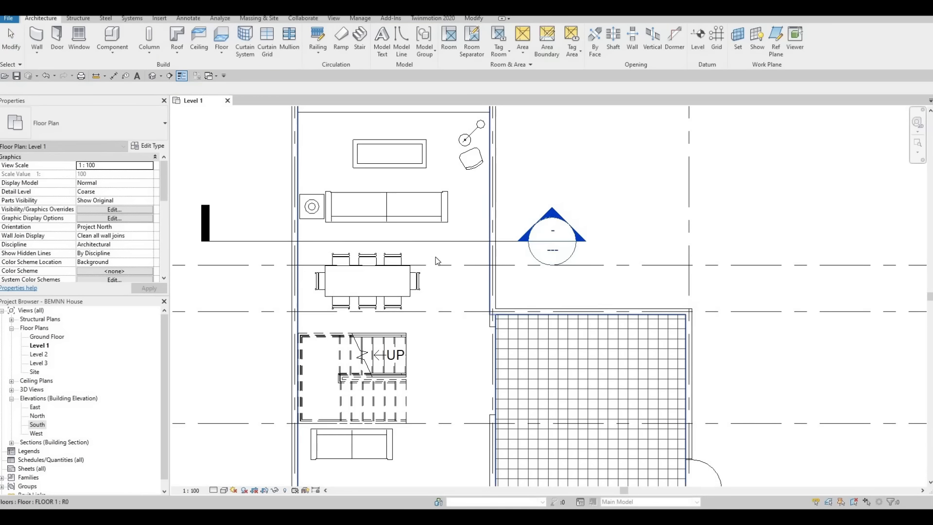
key(Escape)
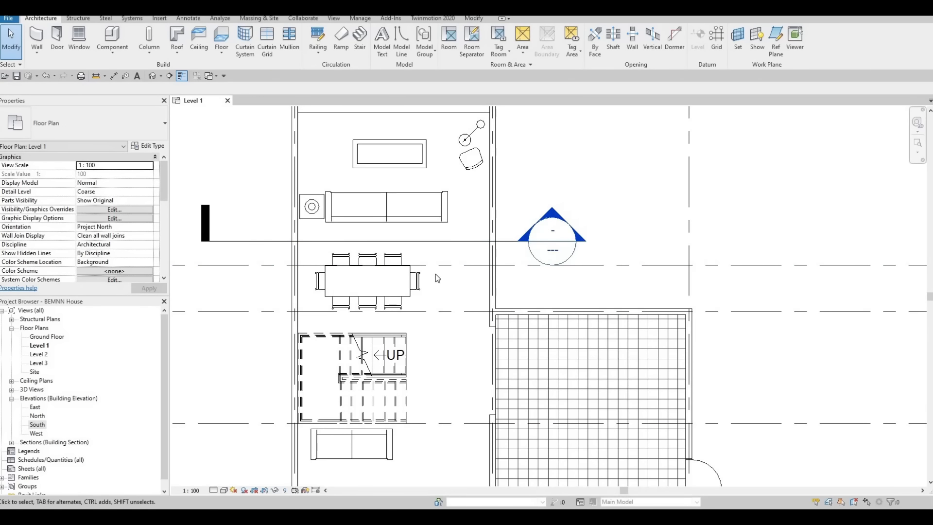
key(c)
key(m)
scroll(428, 265, down, 1)
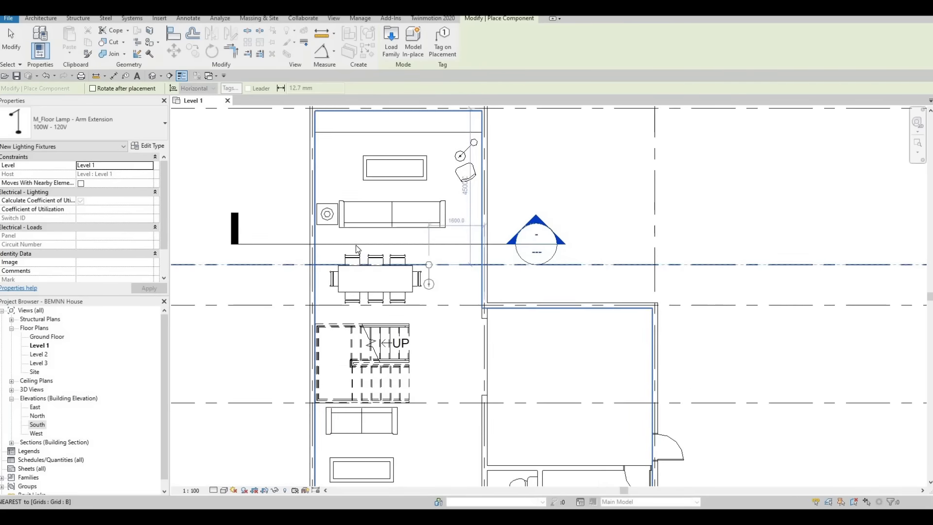
scroll(357, 249, down, 2)
key(Escape)
key(Escape)
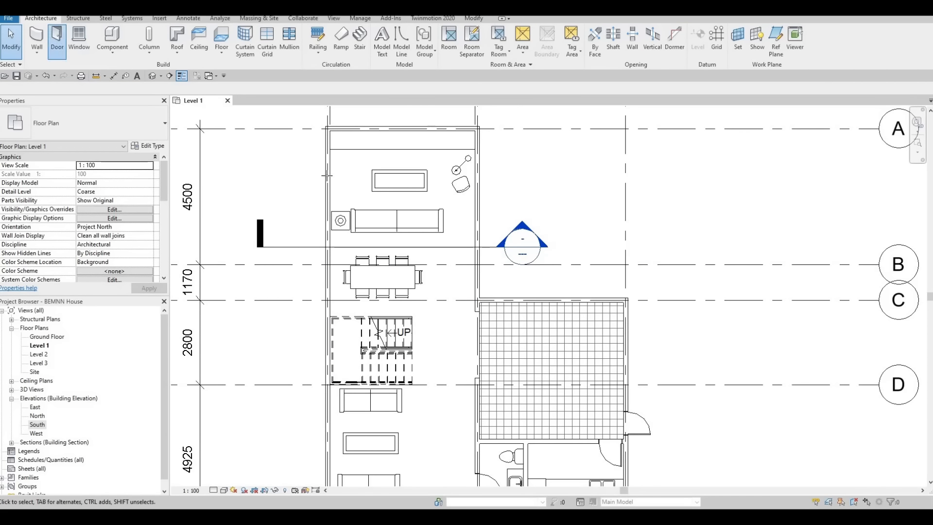
Place the sliding door in the exterior wall beside the sofa and dining table, with its centre about 3400 mm from the upper end.
key(d)
key(r)
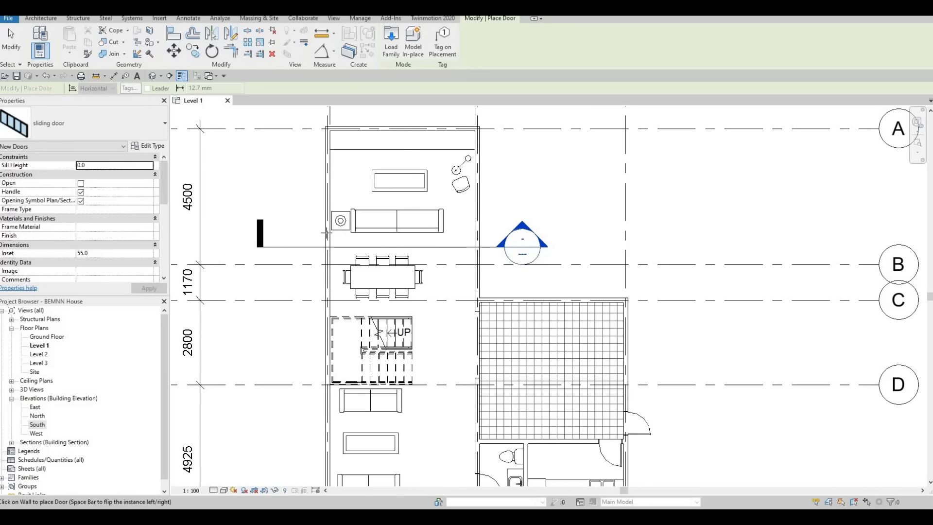
scroll(325, 238, up, 3)
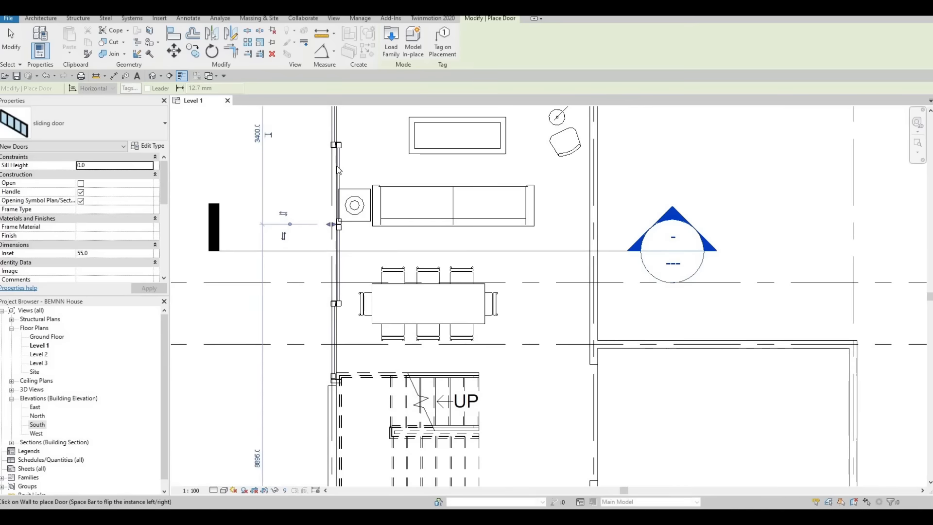
click(339, 169)
key(Escape)
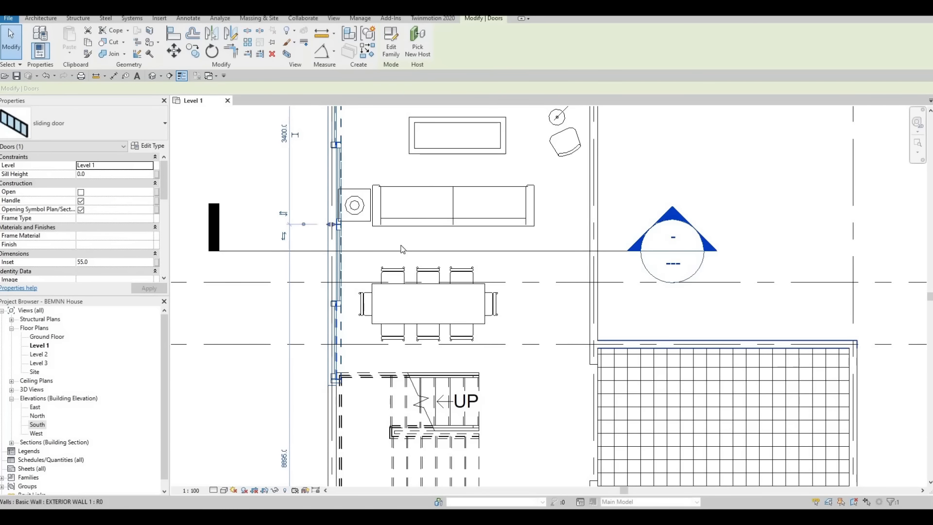
Measure the large room's inner width between its side walls with an aligned dimension, and delete that dimension.
scroll(402, 249, down, 2)
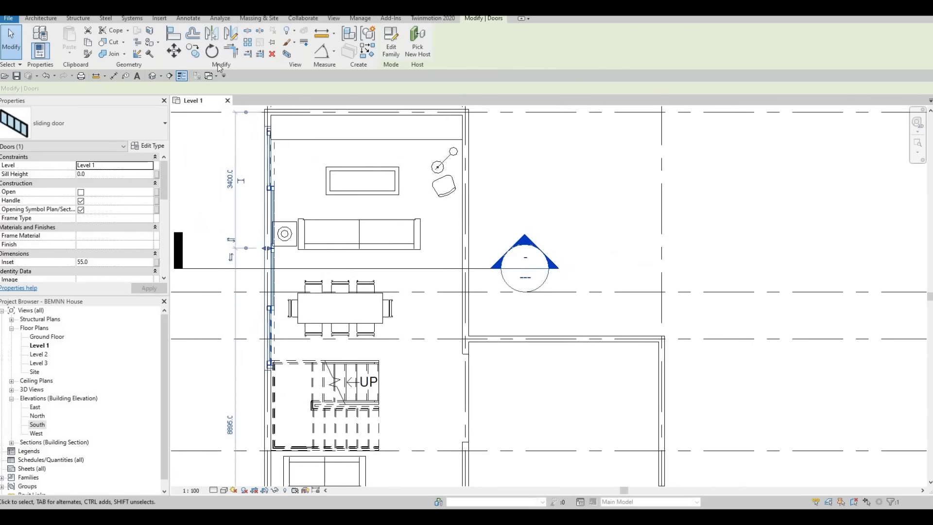
click(113, 76)
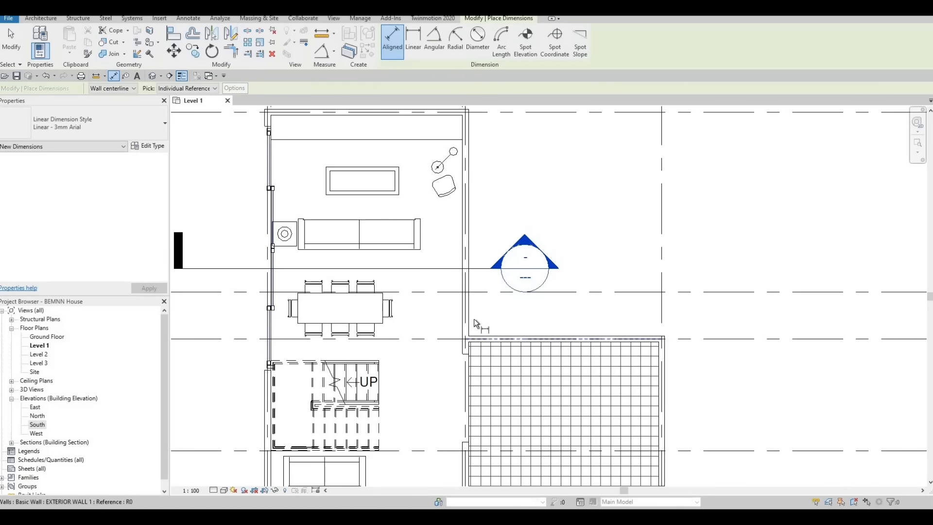
scroll(467, 311, up, 3)
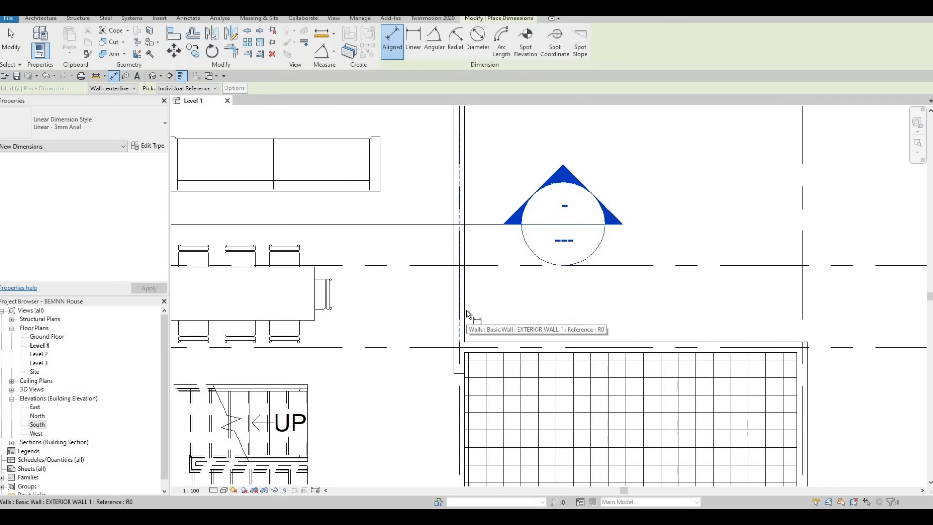
click(465, 313)
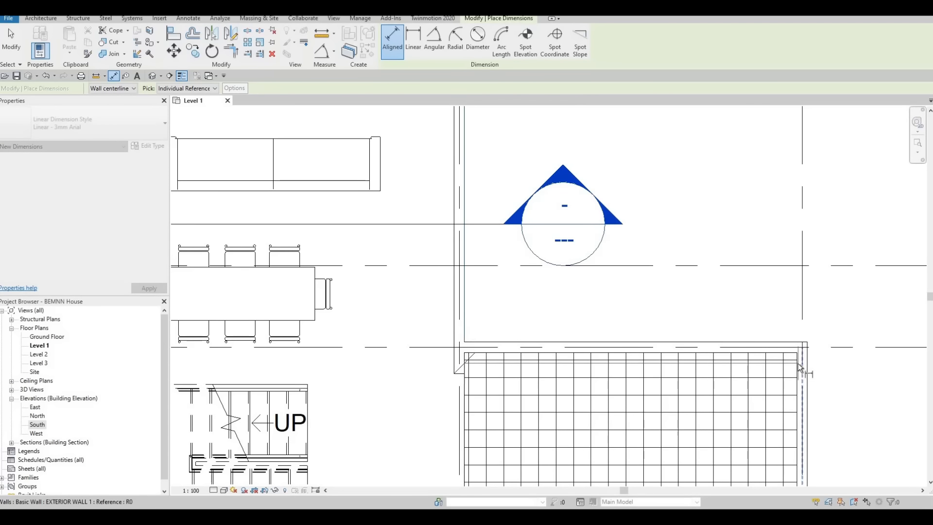
click(797, 366)
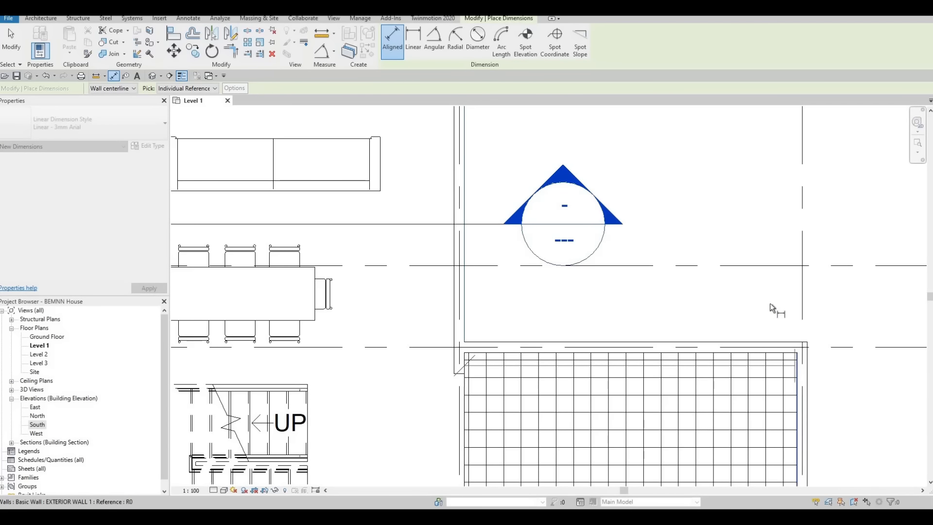
click(661, 307)
scroll(666, 308, down, 1)
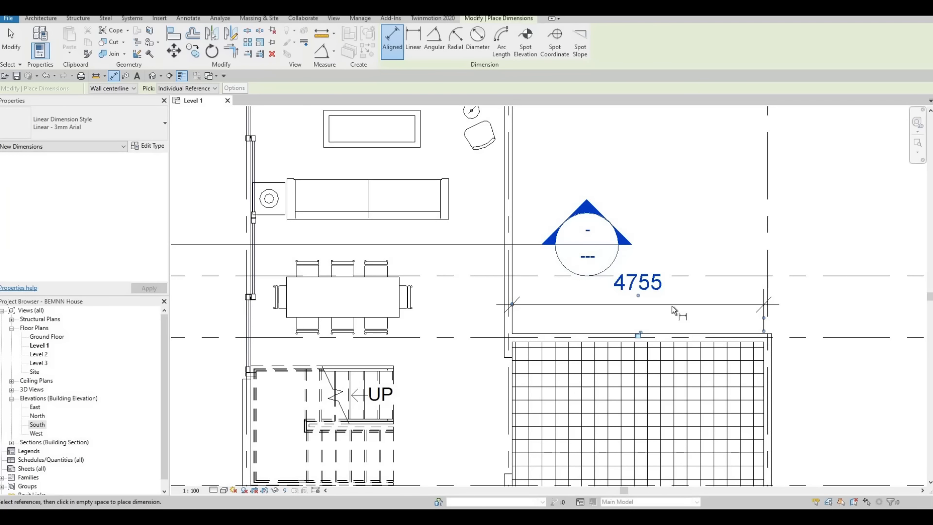
key(Escape)
key(Escape)
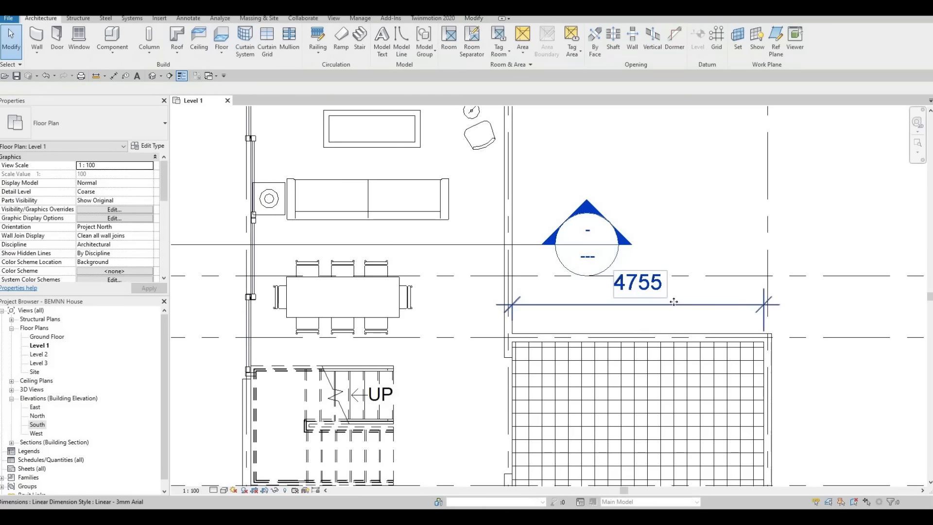
click(673, 304)
key(Escape)
scroll(535, 312, down, 6)
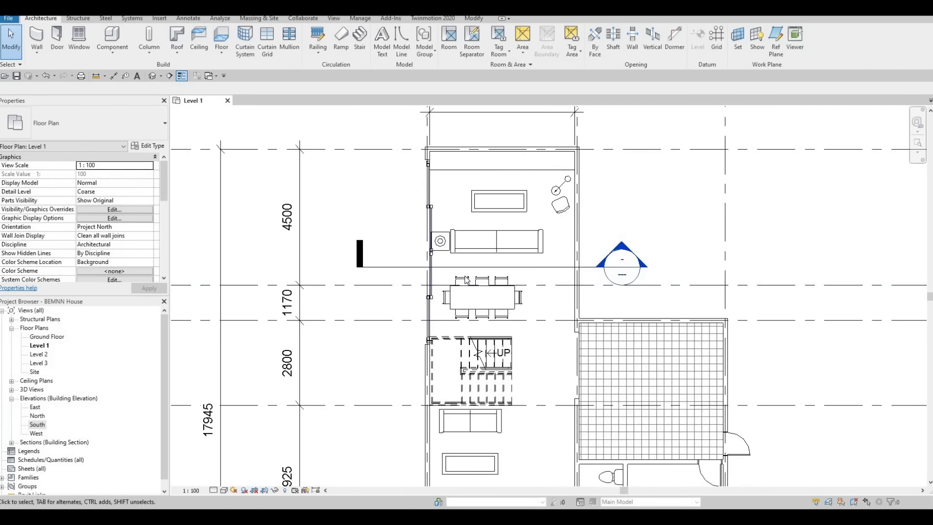
Set the Inset of the sliding door beside the sofa and dining table to 0.
click(539, 291)
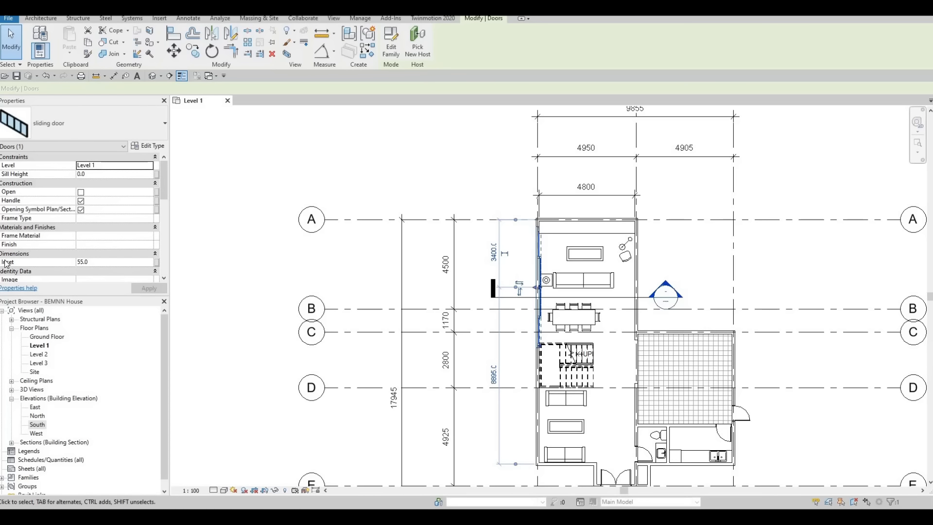
click(104, 261)
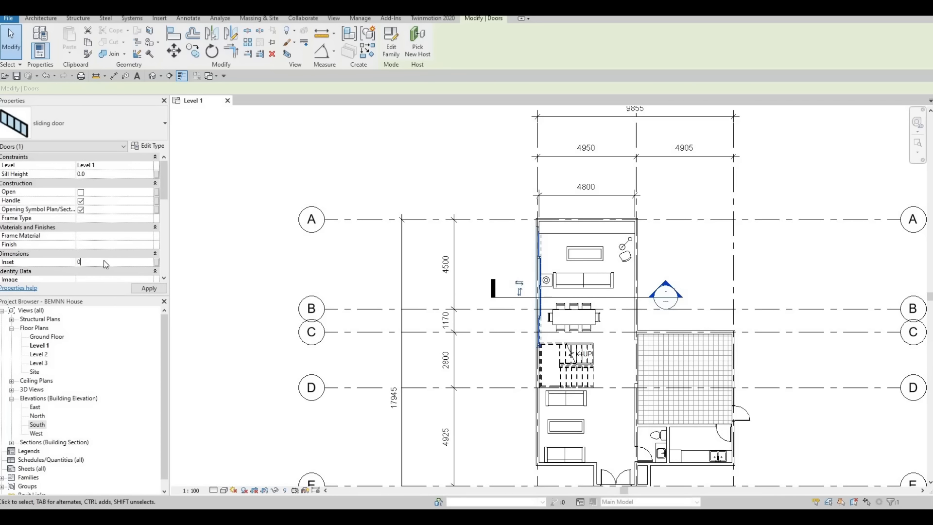
scroll(114, 263, down, 5)
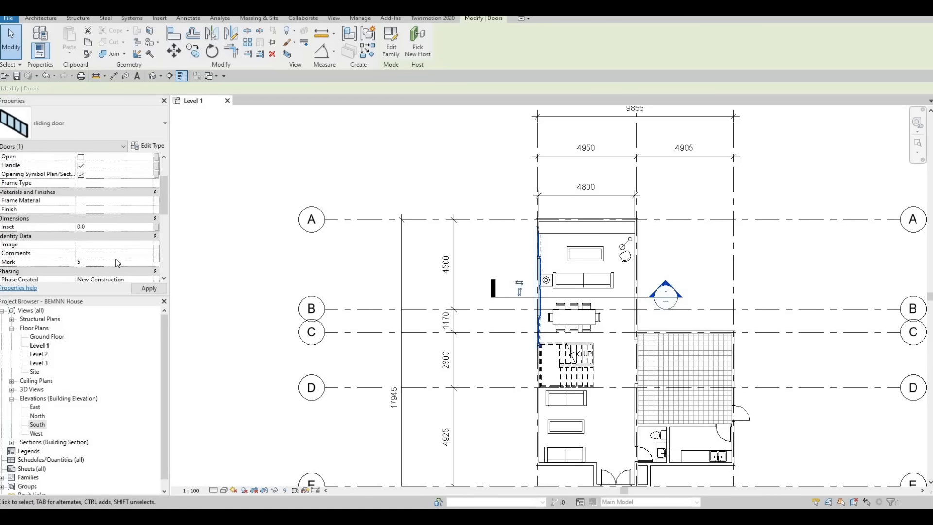
scroll(116, 262, up, 5)
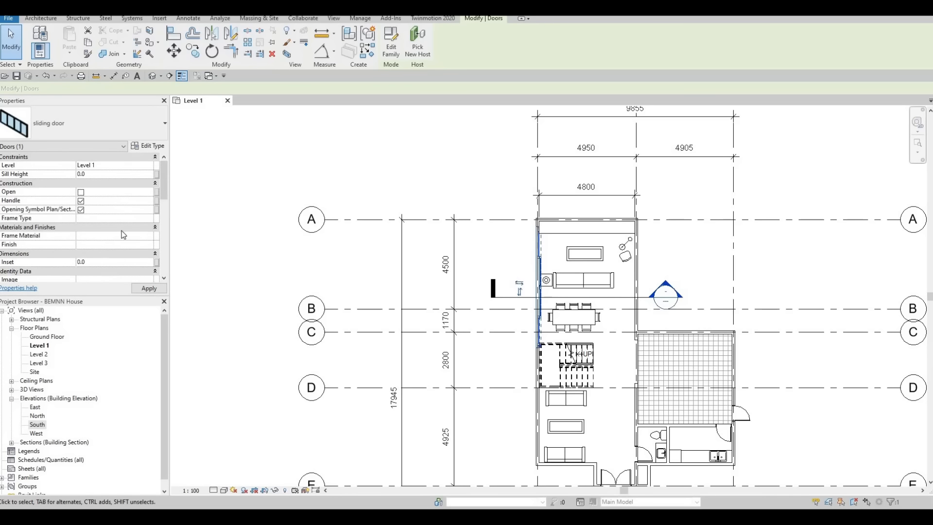
Set the sliding door type's Height Sliding Door to 2800 and Width Sliding Door to 4700.
click(153, 147)
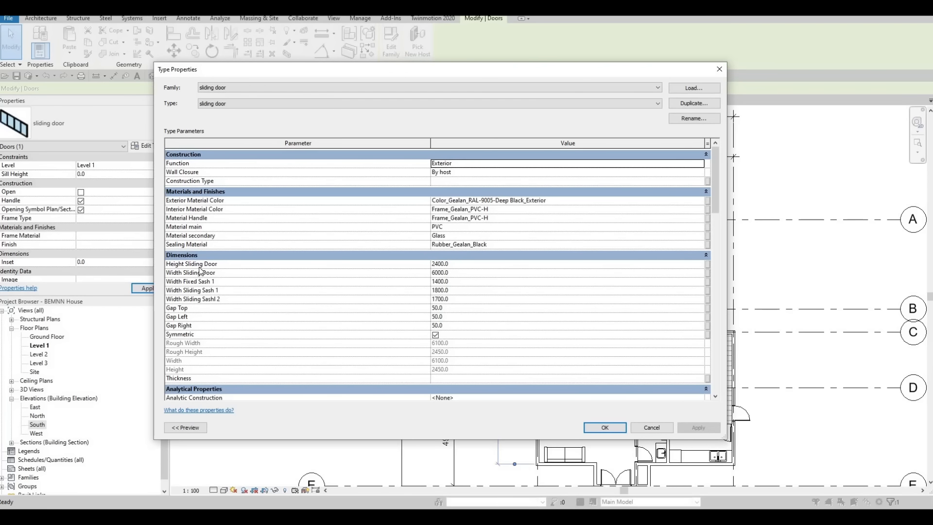
click(457, 267)
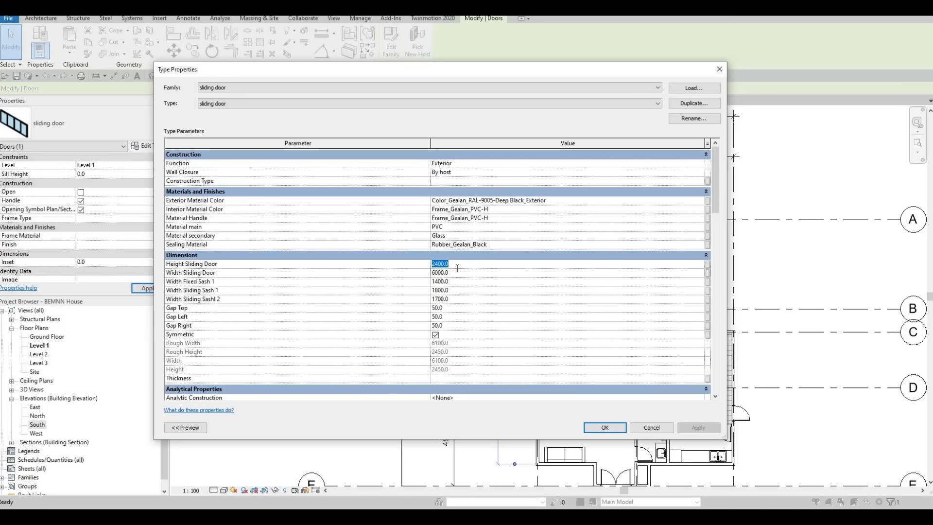
text(280)
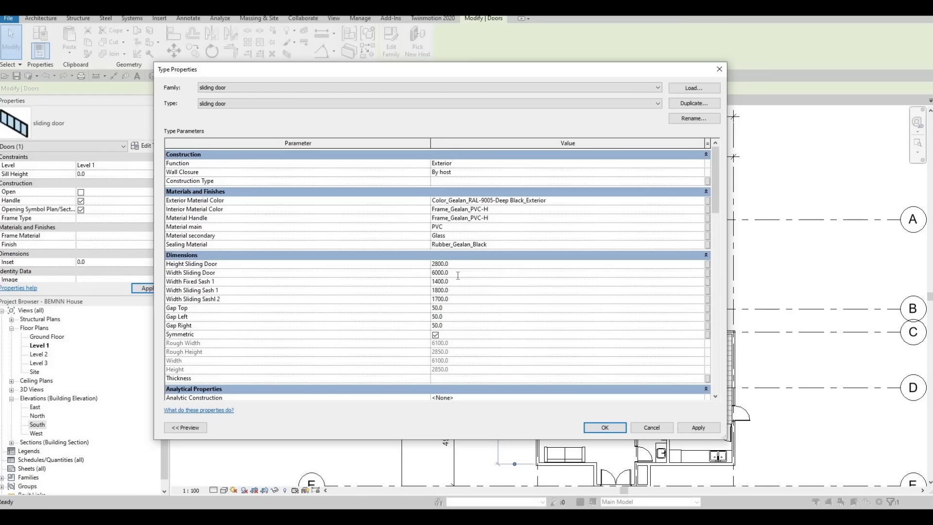
click(458, 274)
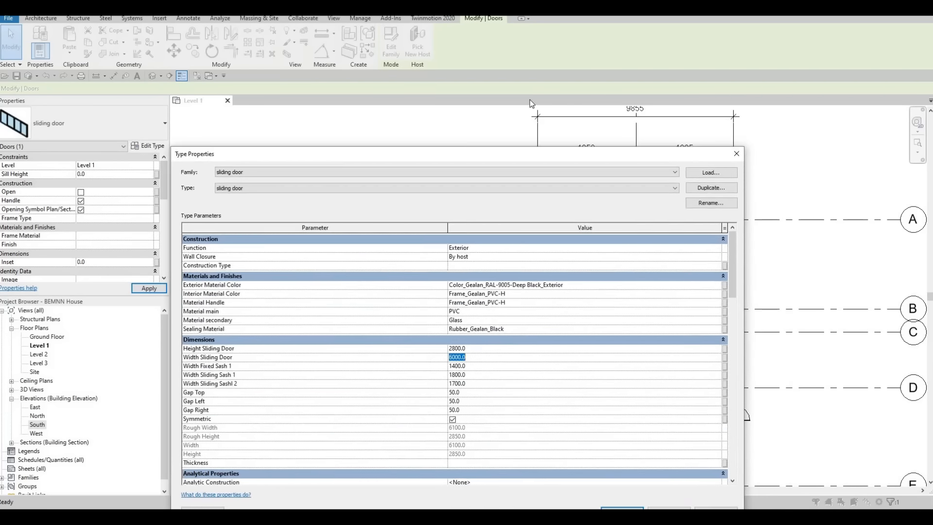
text(4700)
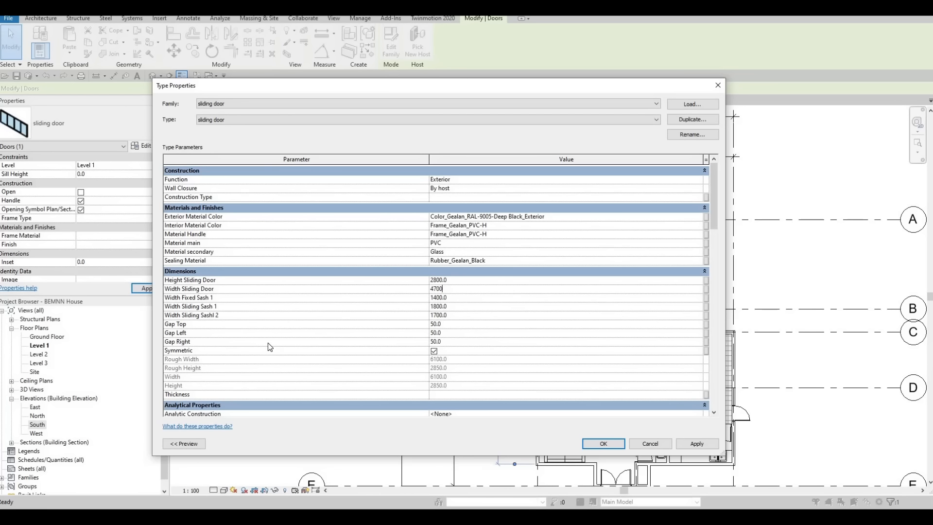
Set the sliding door type's Gap Top, Gap Left and Gap Right to 0 and apply the type changes.
click(458, 325)
text(0)
click(454, 337)
key(Return)
click(452, 342)
text(0)
key(Return)
click(612, 444)
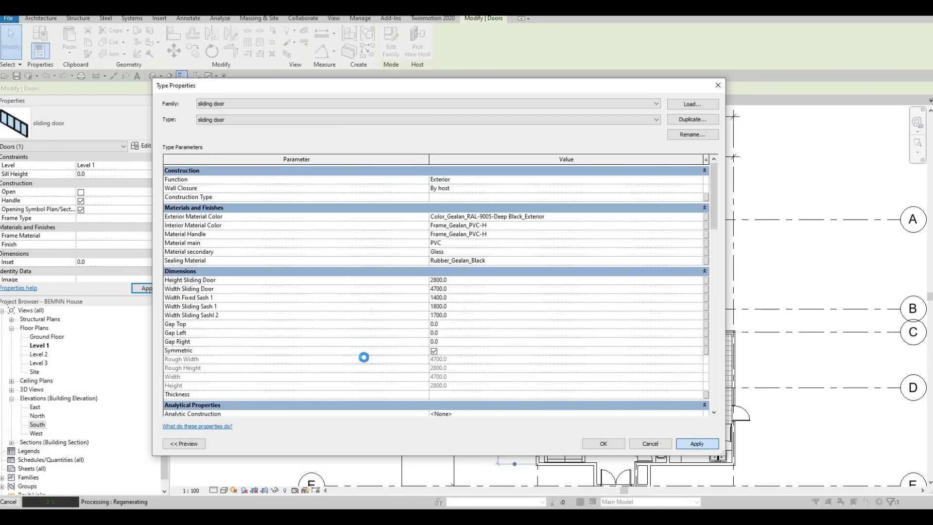
click(591, 443)
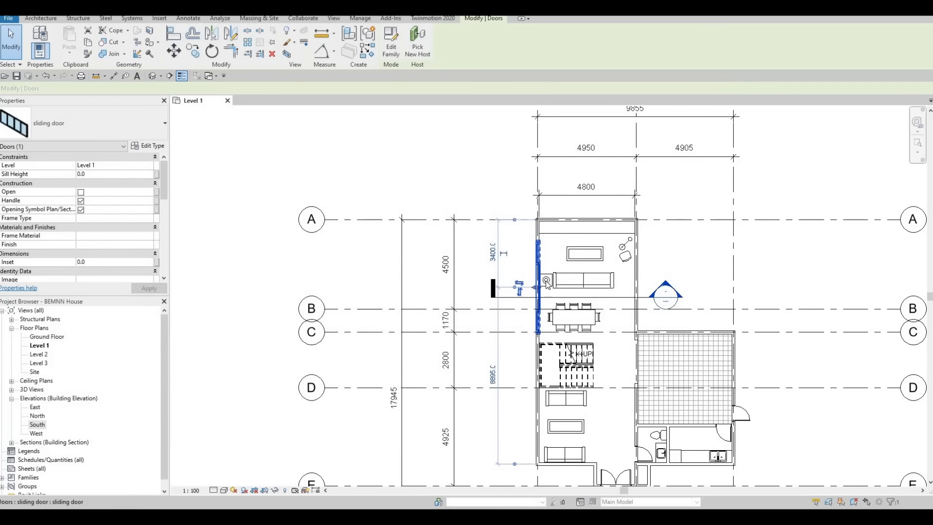
Rehost the sliding door from the wall beside the sofa to the middle of the tiled room's wall on grid C.
scroll(547, 283, up, 5)
key(Escape)
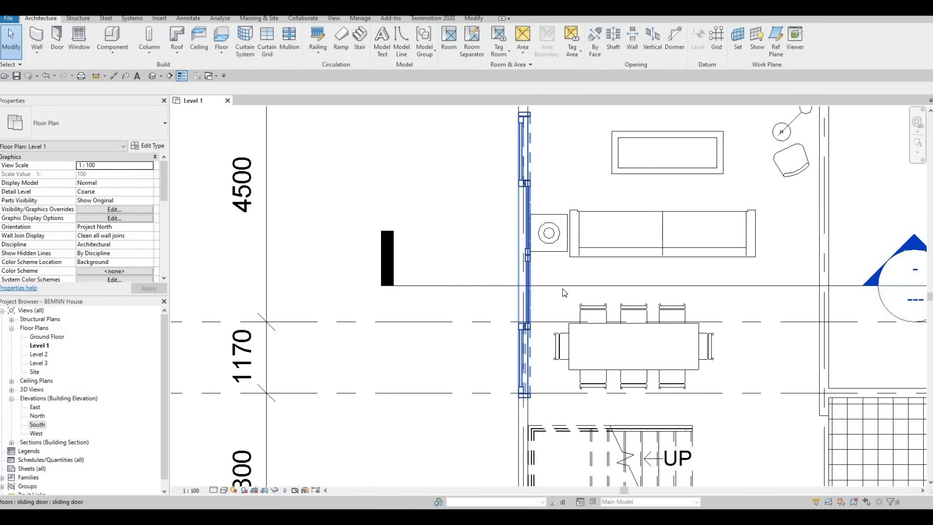
click(524, 270)
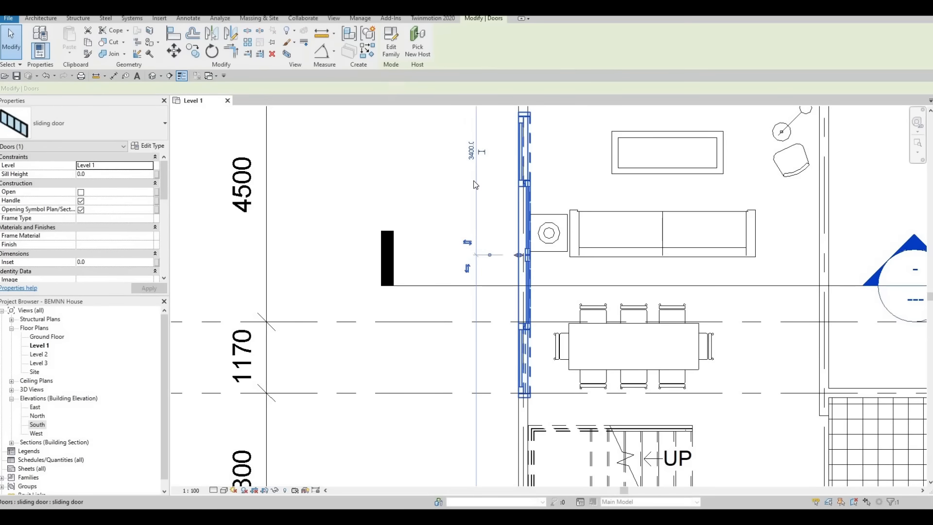
click(661, 269)
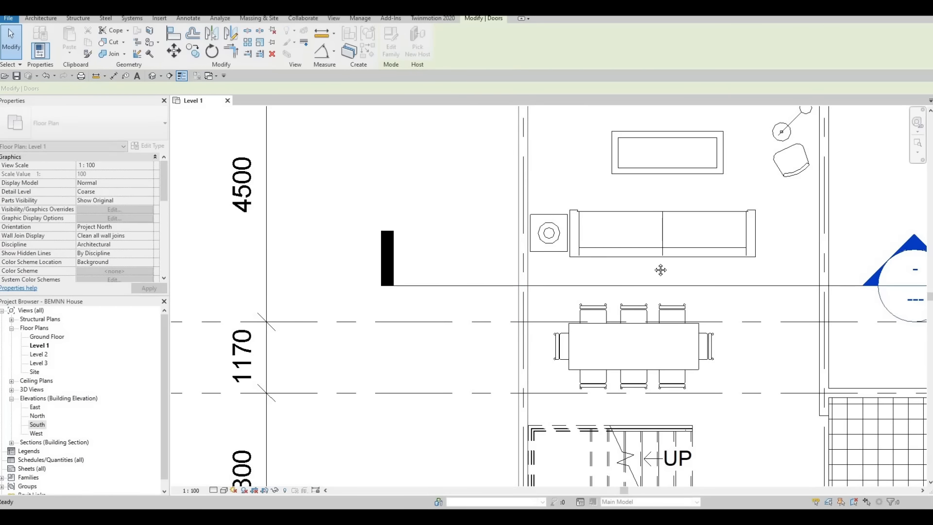
middle_drag(854, 345, 455, 269)
scroll(455, 268, down, 2)
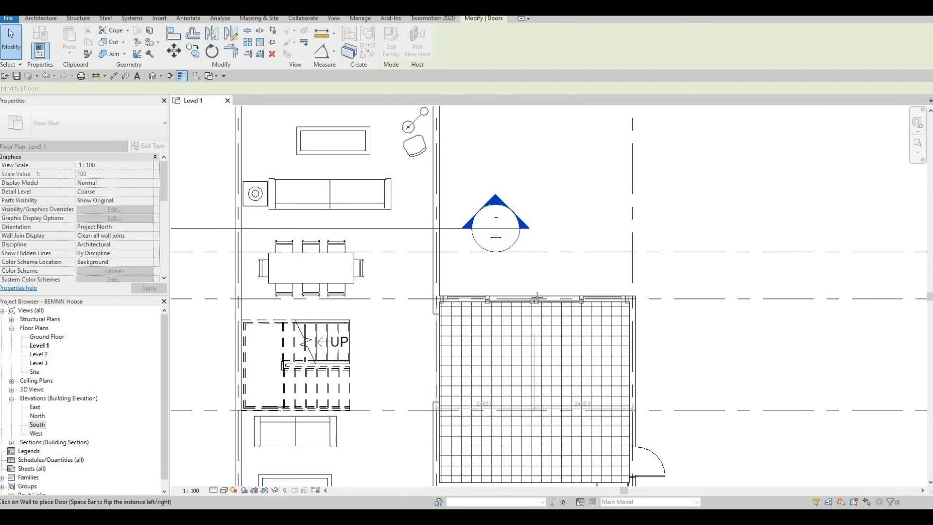
scroll(536, 297, up, 2)
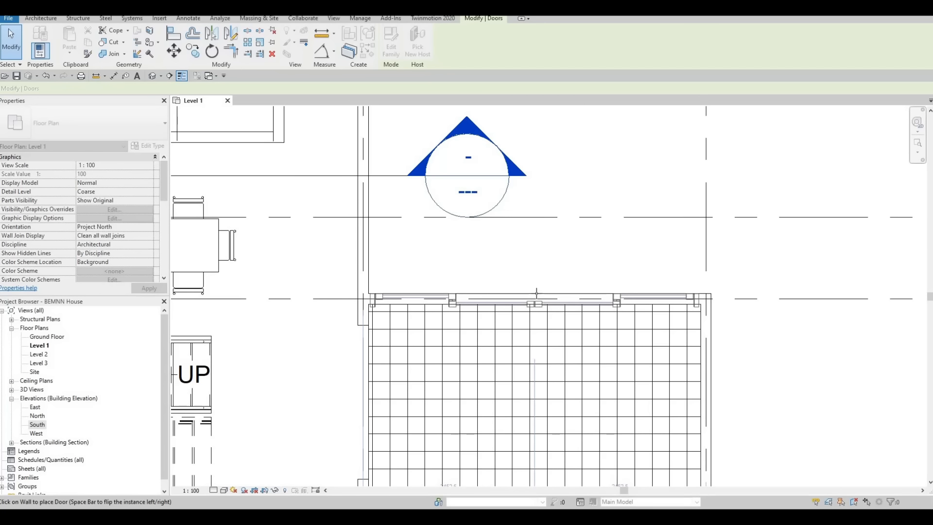
click(537, 294)
key(Escape)
key(Escape)
Nudge the sliding door on grid C towards grid 3, so its centre is about 2467.5 mm from grid 2.
scroll(577, 311, up, 2)
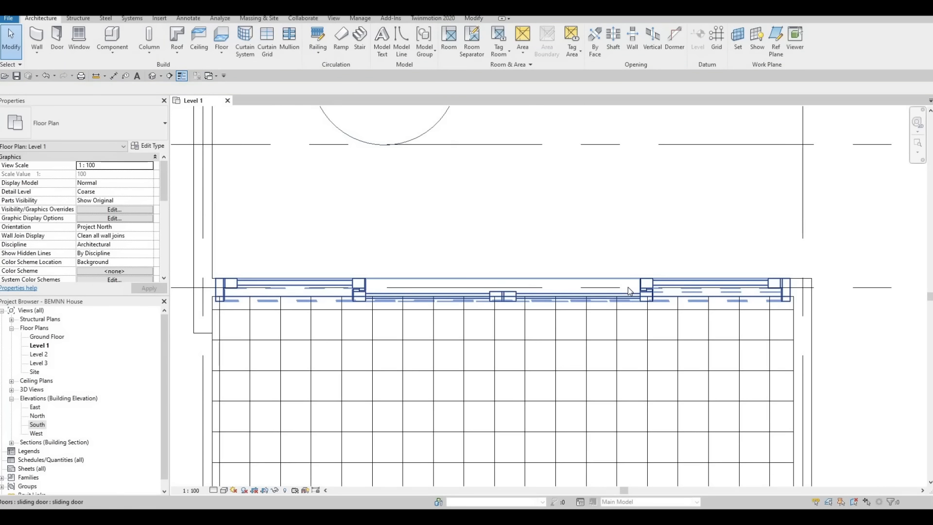
click(628, 290)
key(Right)
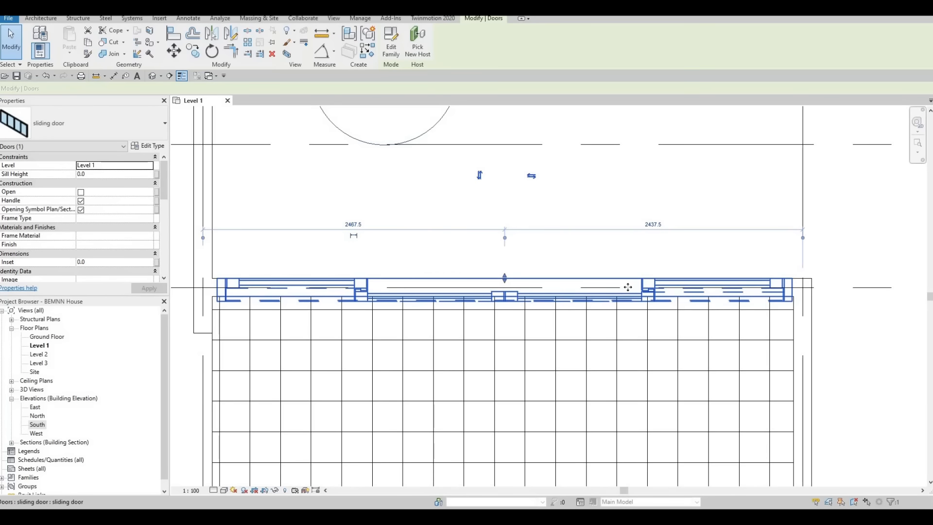
key(Escape)
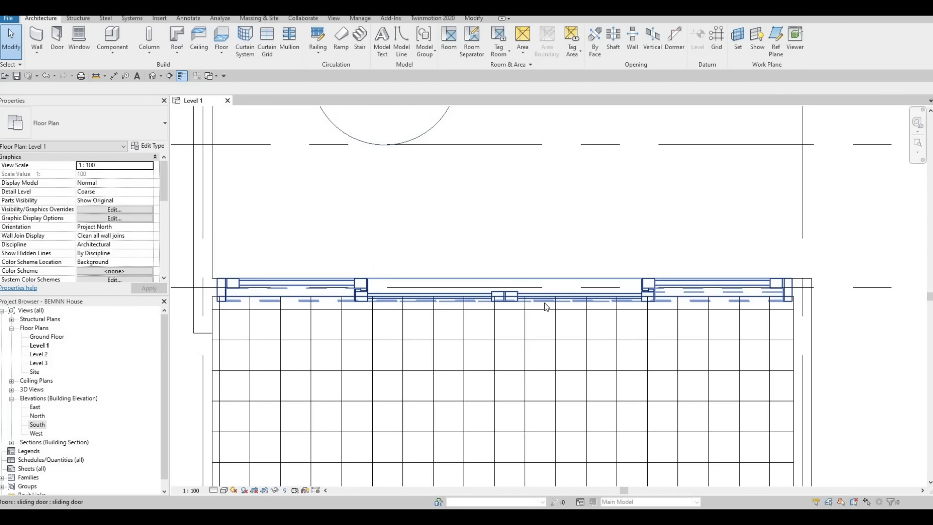
Enable the Open option for the sliding door on grid C and apply it.
click(613, 300)
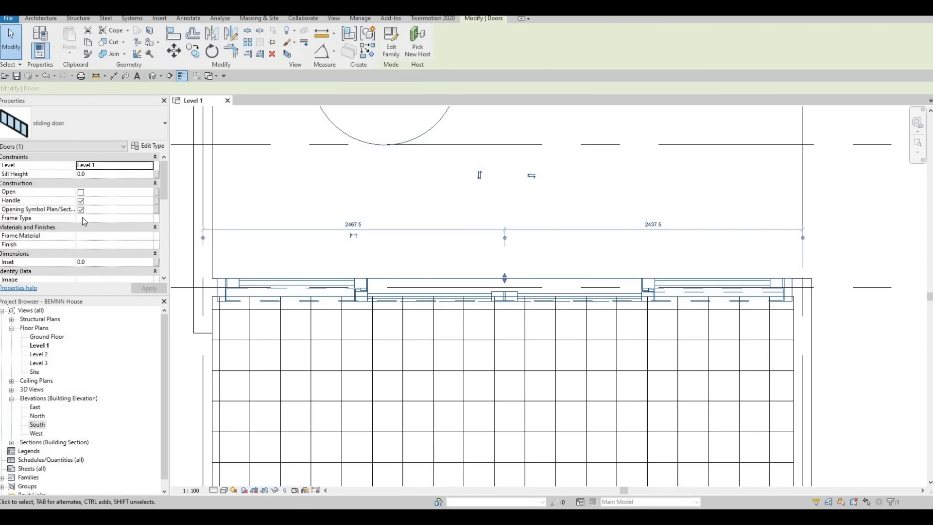
click(81, 192)
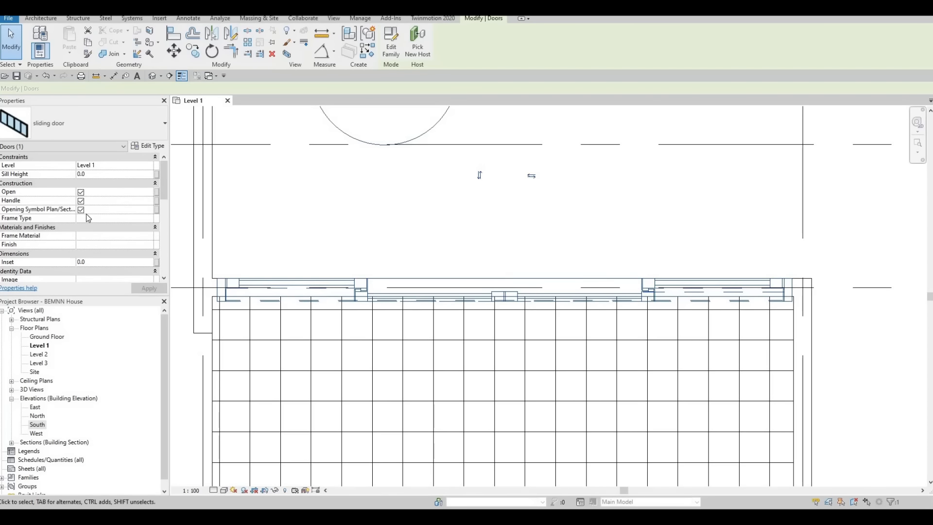
click(81, 204)
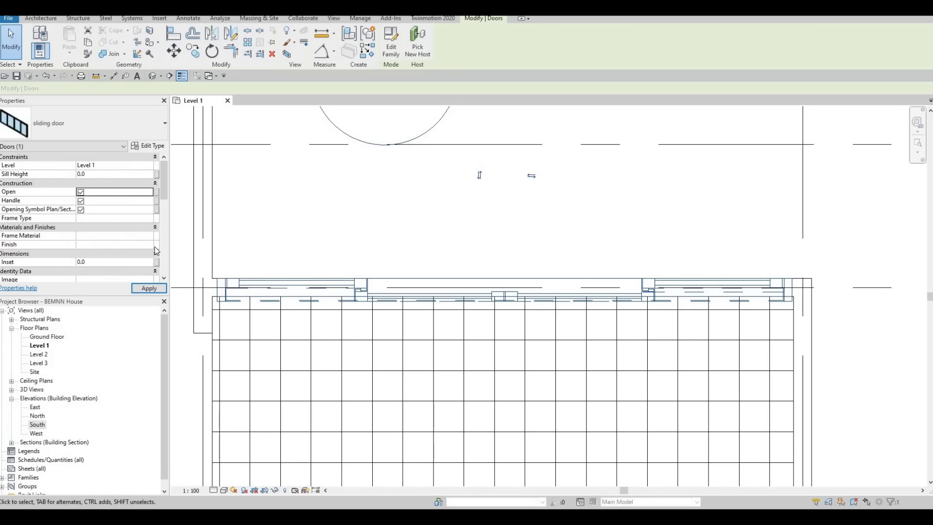
click(148, 289)
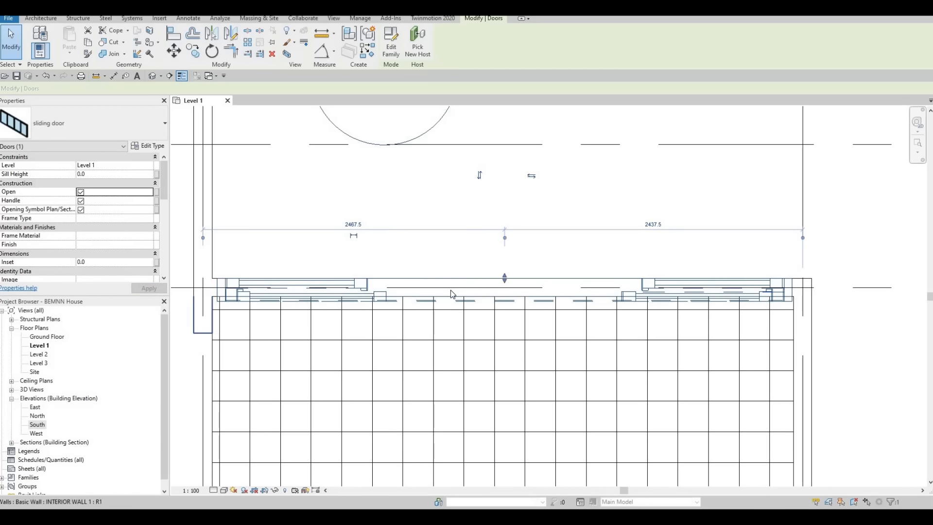
middle_drag(433, 302, 448, 283)
key(Escape)
scroll(449, 284, down, 1)
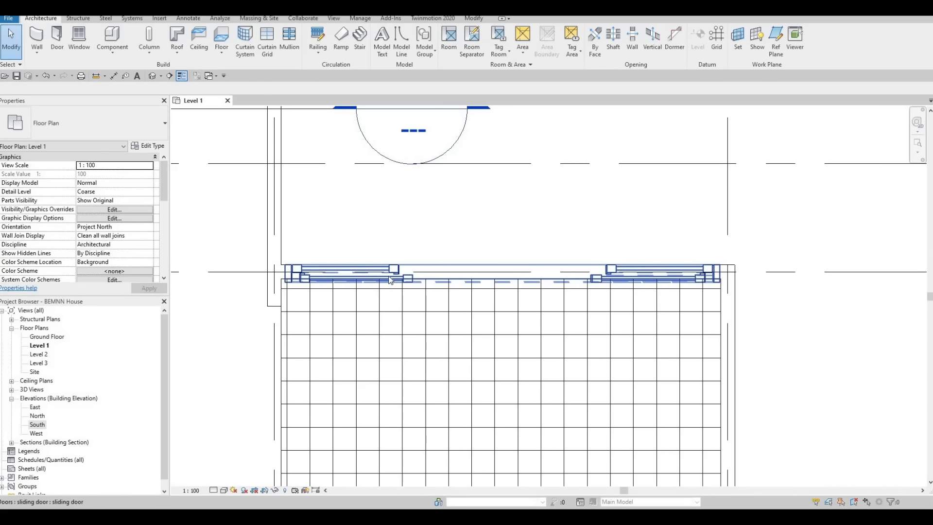
Set the Level 1 floor plan's detail level to Fine and inspect the opened sliding door on grid C.
click(219, 487)
click(227, 481)
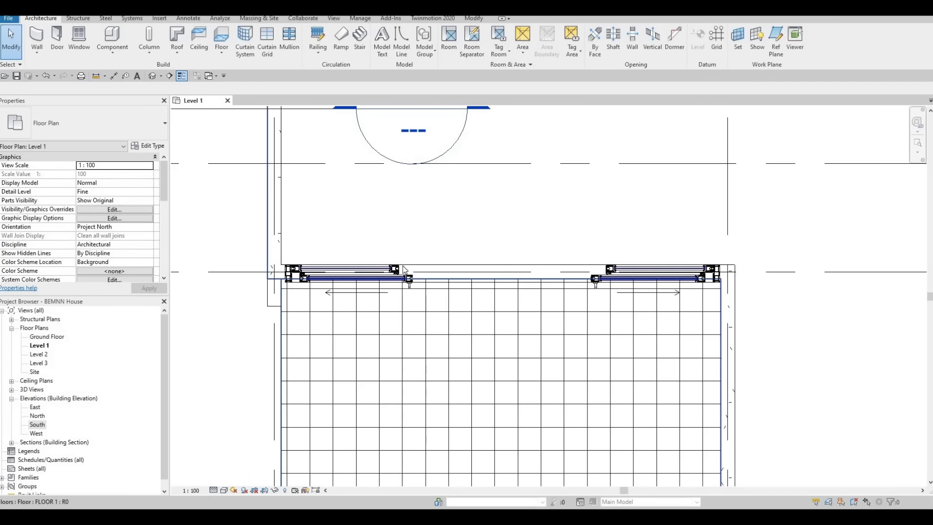
scroll(403, 270, down, 2)
scroll(404, 272, up, 3)
scroll(403, 277, down, 3)
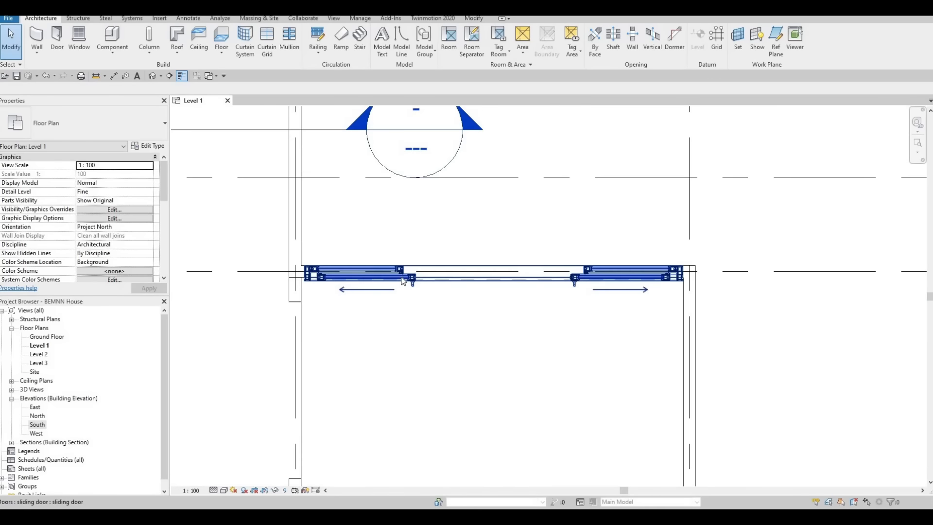
scroll(651, 285, up, 3)
scroll(475, 311, down, 5)
scroll(574, 323, up, 3)
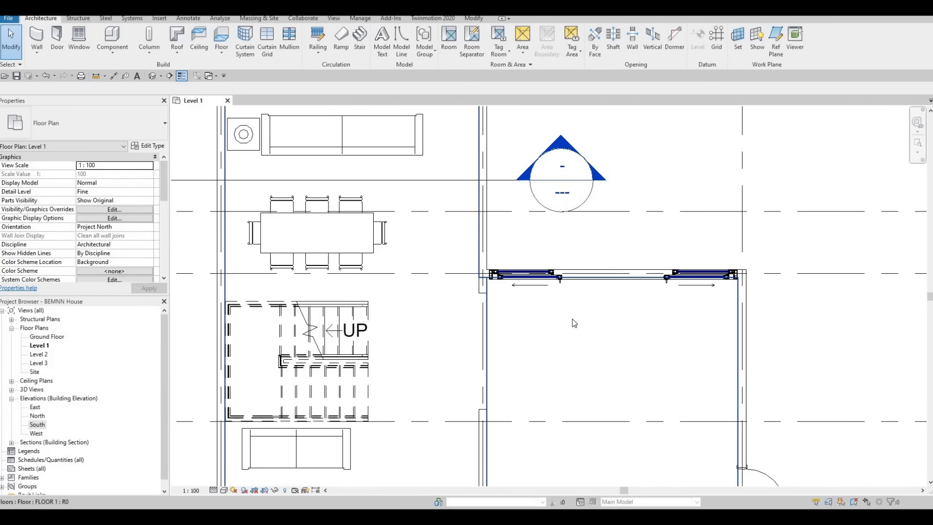
Delete the 4800 dimension above the large room's upper wall.
scroll(559, 318, down, 3)
scroll(515, 300, down, 1)
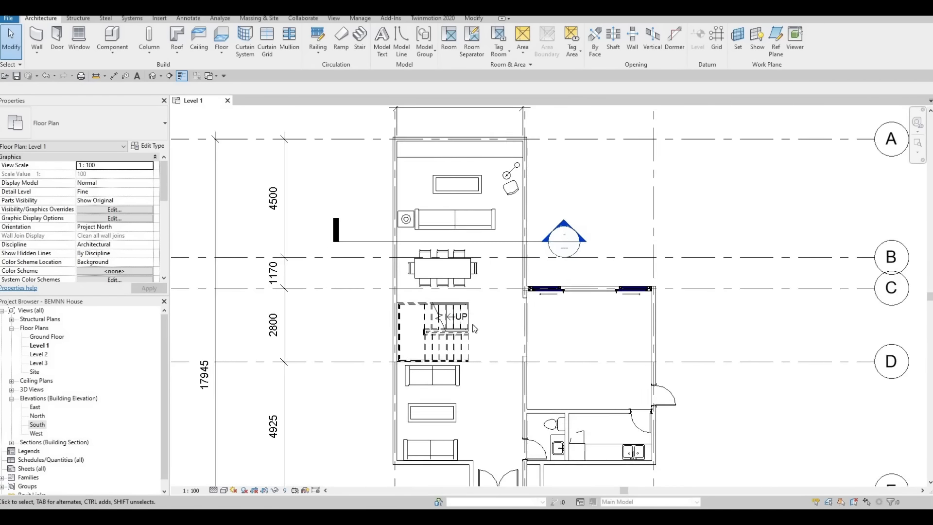
scroll(406, 241, down, 3)
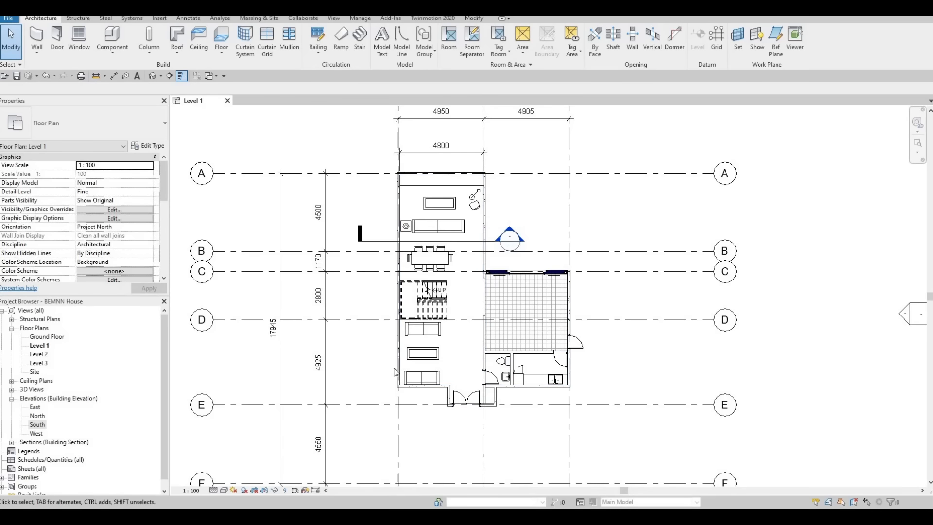
scroll(395, 372, down, 4)
scroll(422, 267, up, 6)
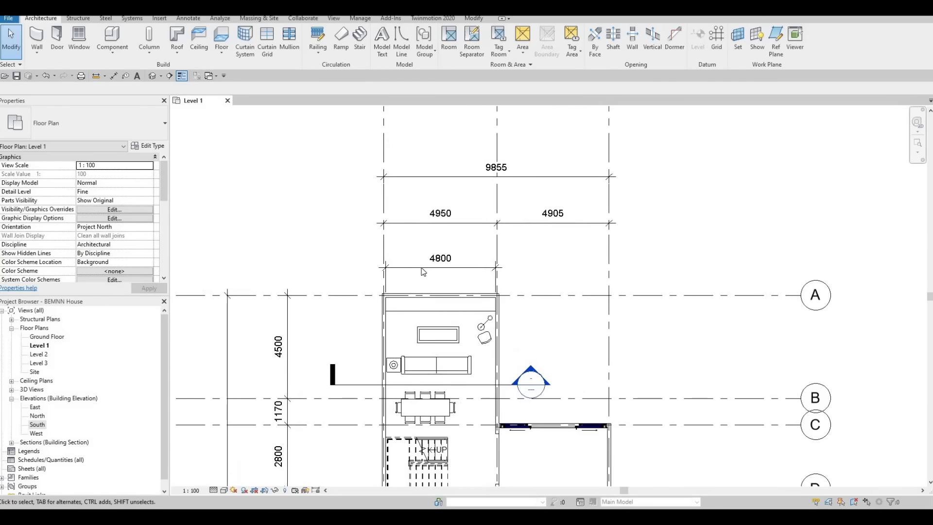
click(422, 268)
key(Delete)
middle_drag(444, 339, 450, 335)
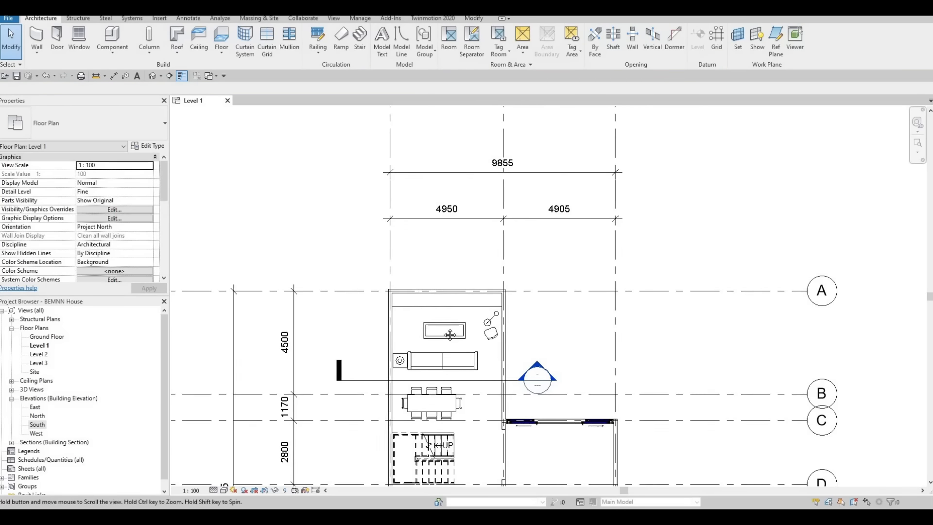
scroll(450, 335, down, 5)
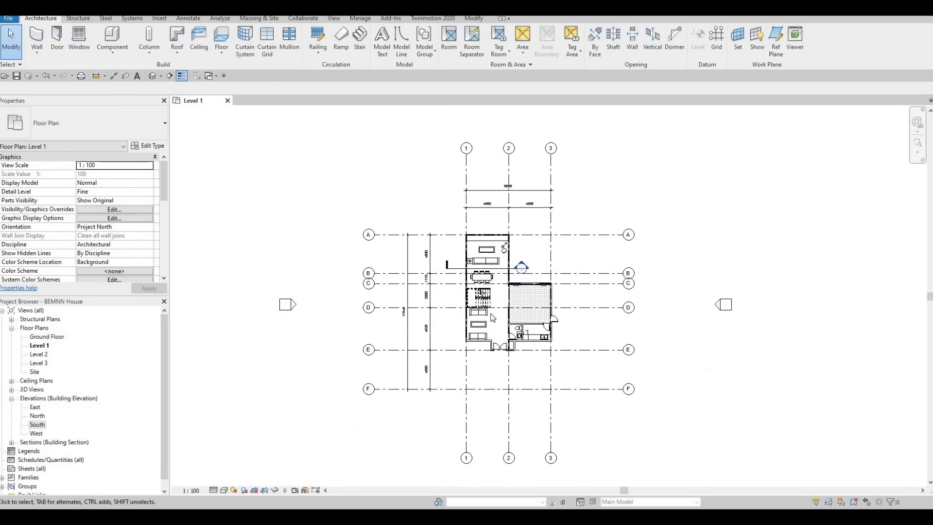
middle_drag(644, 370, 649, 386)
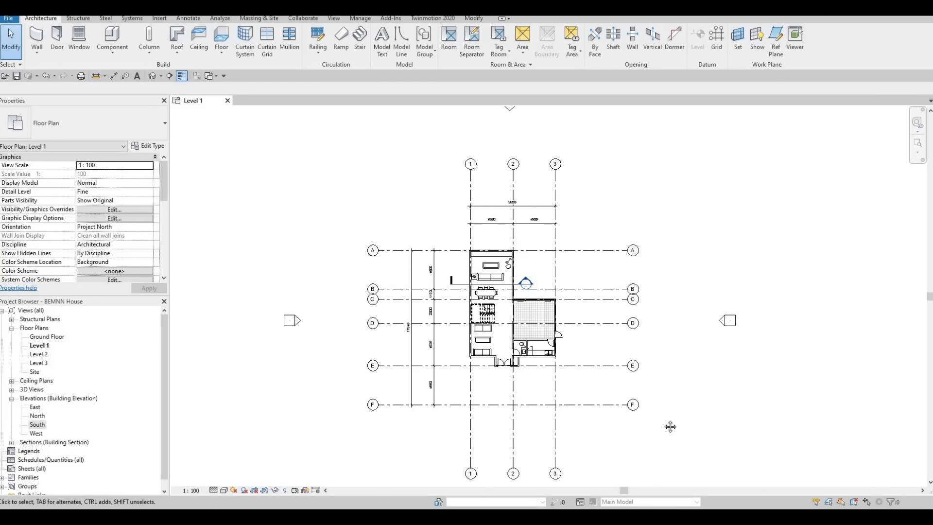
middle_drag(671, 426, 665, 424)
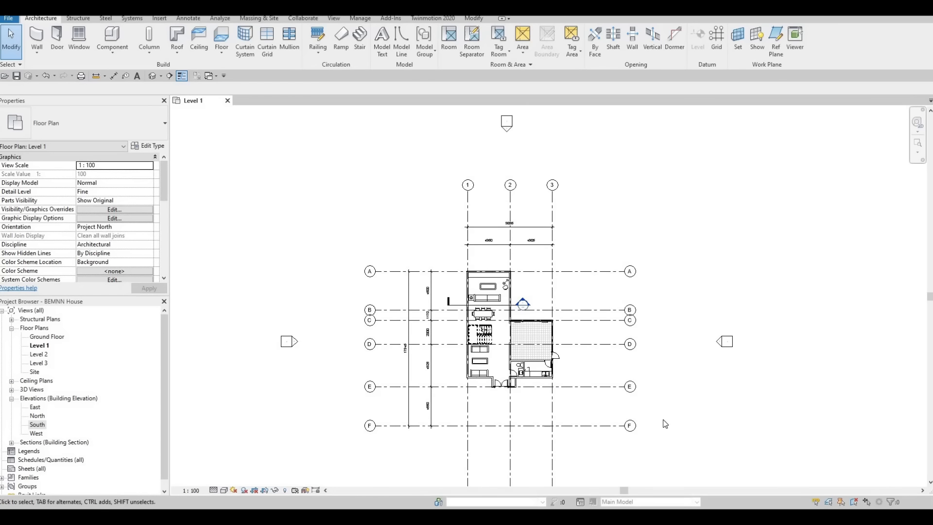